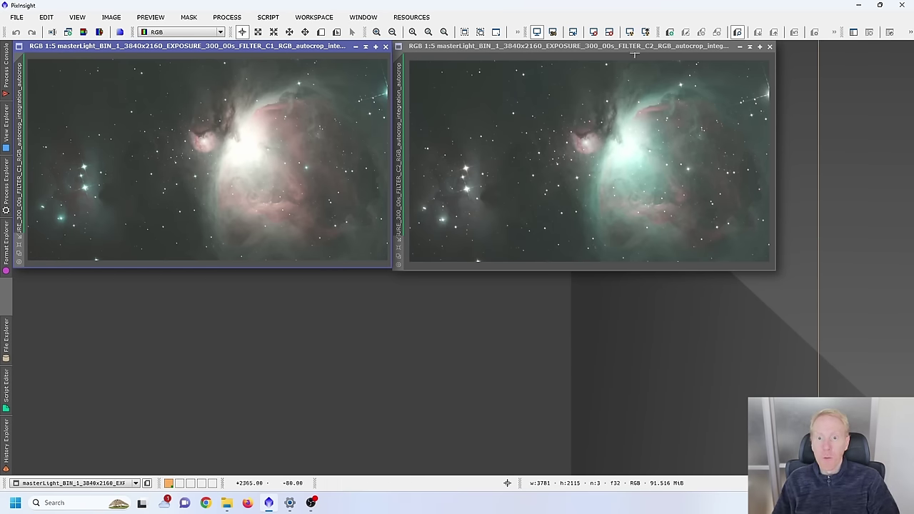
# - Activate the C2 image and load the ProcessIcons.xpsm set of BXT-to-DynamicCrop icons
pyautogui.click(612, 47)
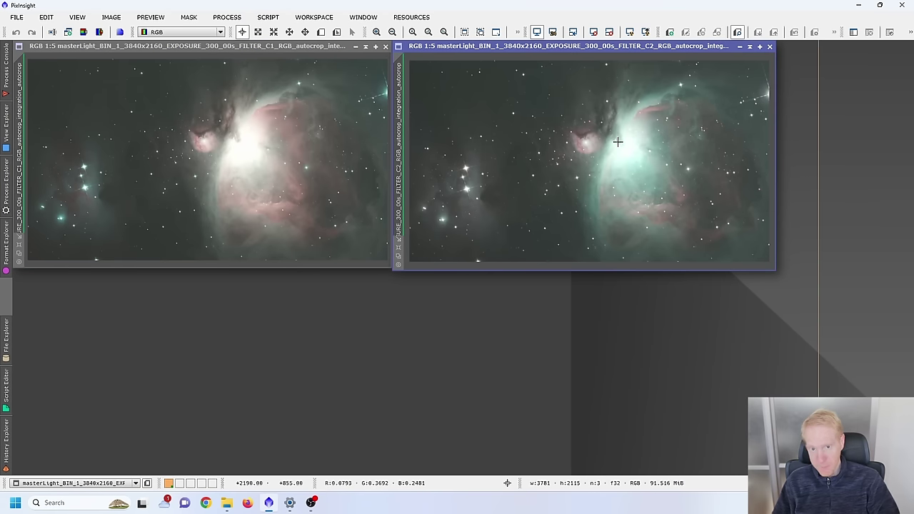
pyautogui.click(794, 32)
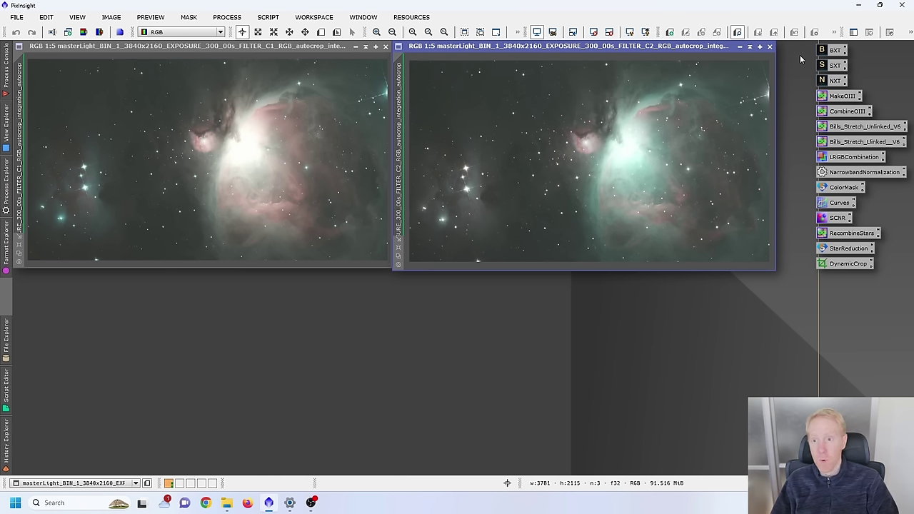
# - Select the BXT, SXT and NXT process icons together
pyautogui.moveTo(794, 45); pyautogui.dragTo(879, 83)
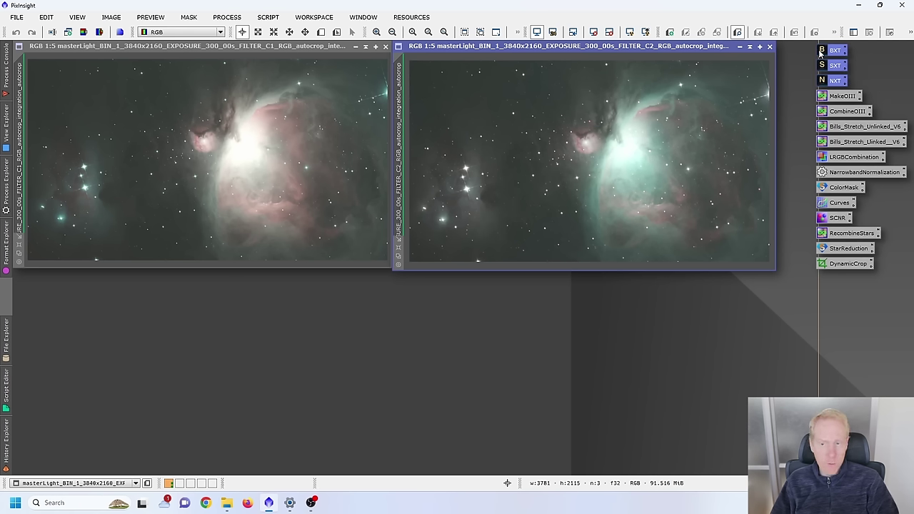
pyautogui.click(789, 54)
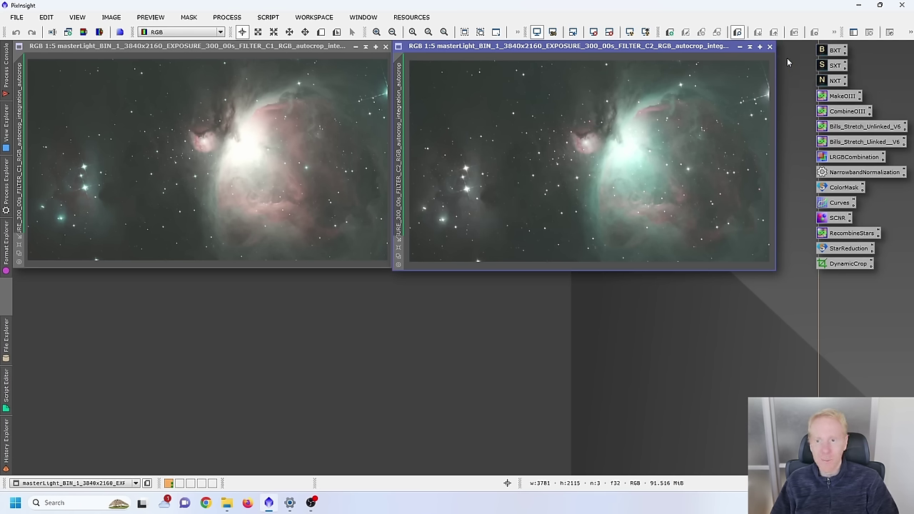
pyautogui.click(833, 81)
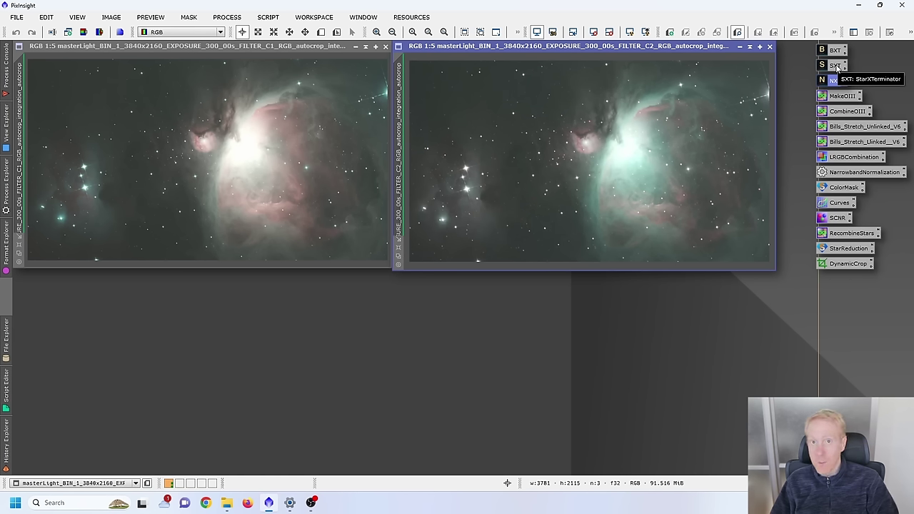
pyautogui.click(801, 58)
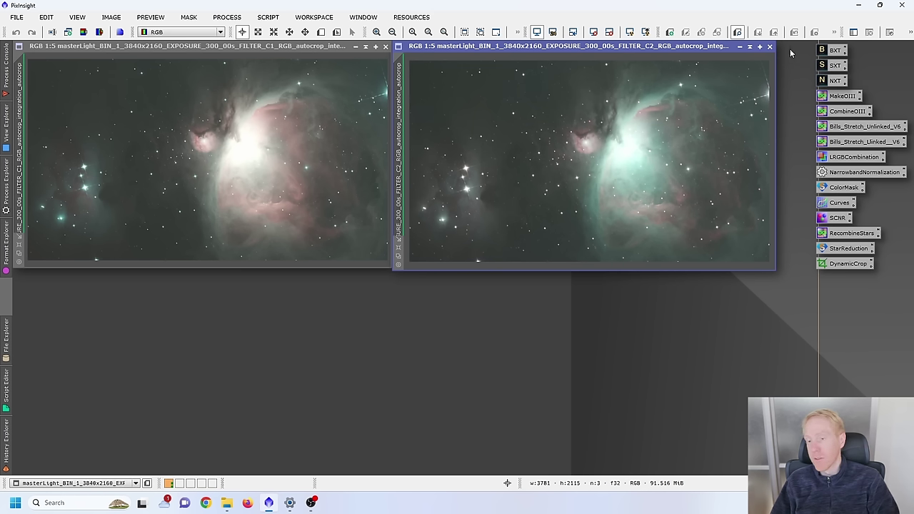
pyautogui.moveTo(805, 57); pyautogui.dragTo(875, 78)
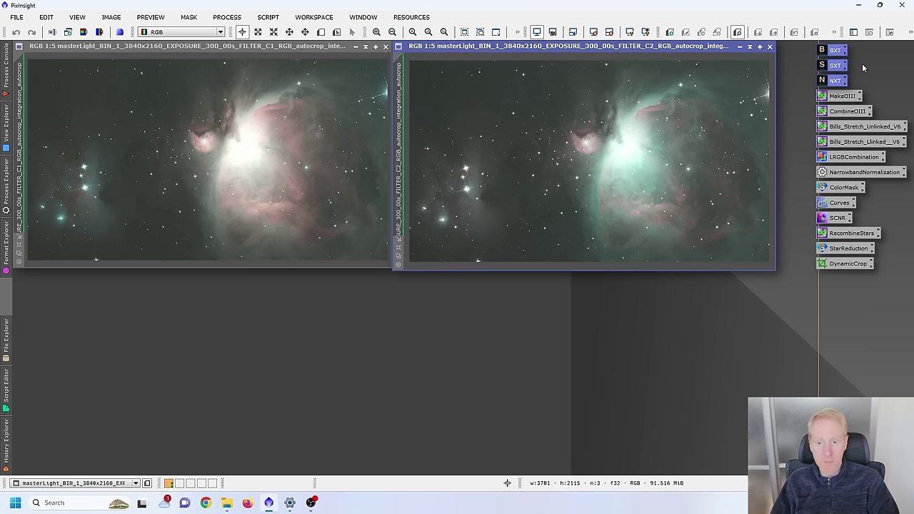
# - Compare the C1 and C2 images, then STF auto-stretch C2 to a bright green display
pyautogui.click(202, 199)
pyautogui.click(489, 194)
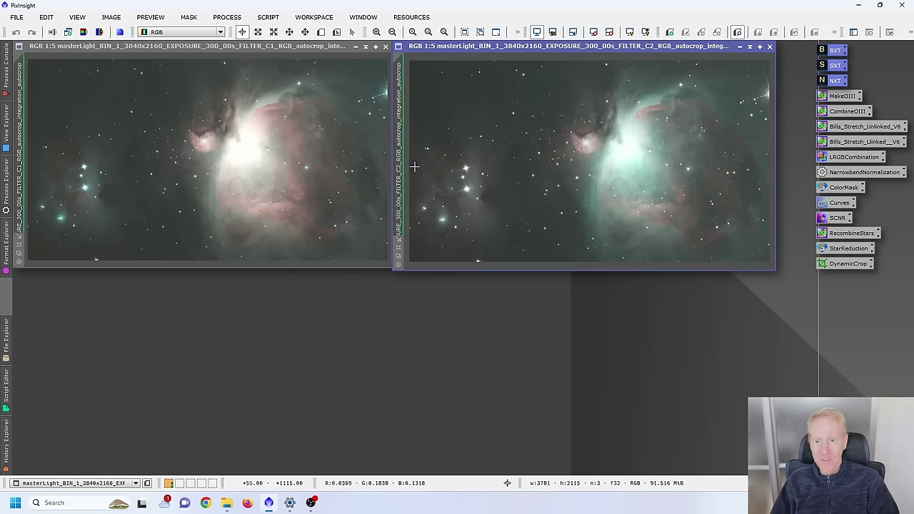
pyautogui.click(269, 156)
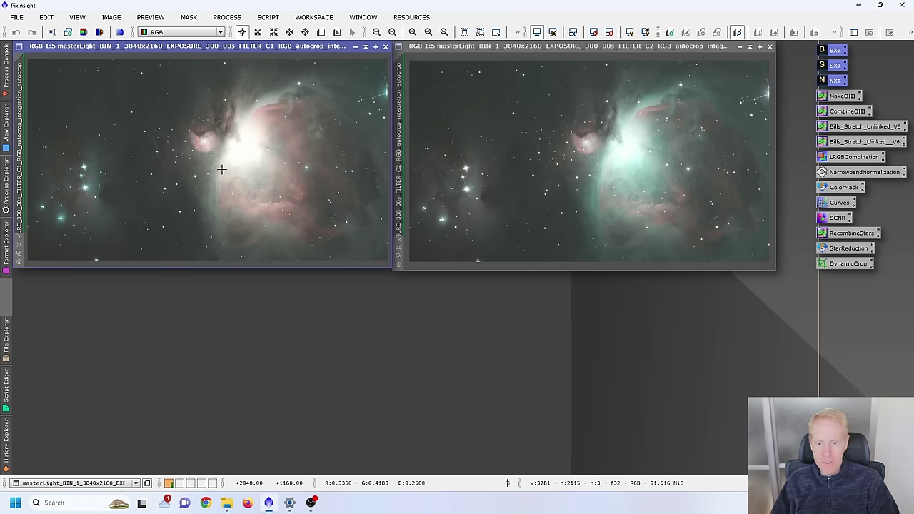
pyautogui.click(620, 144)
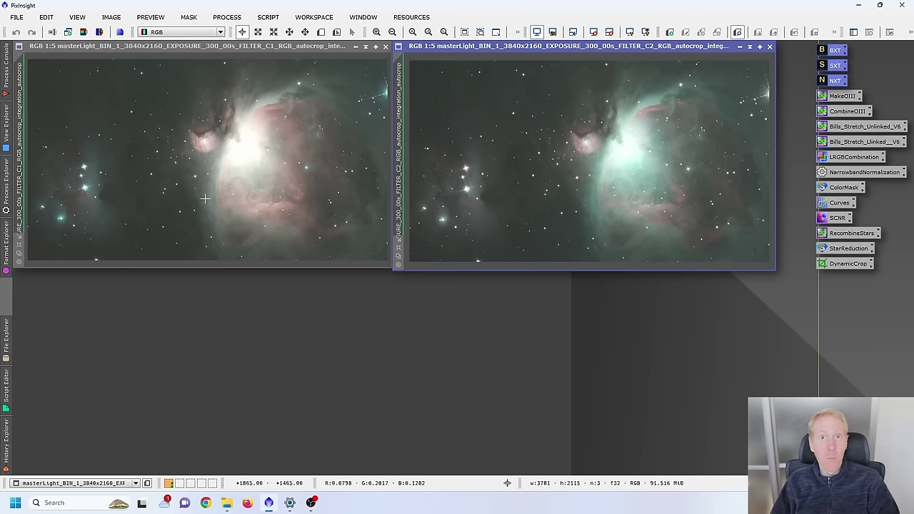
pyautogui.click(282, 94)
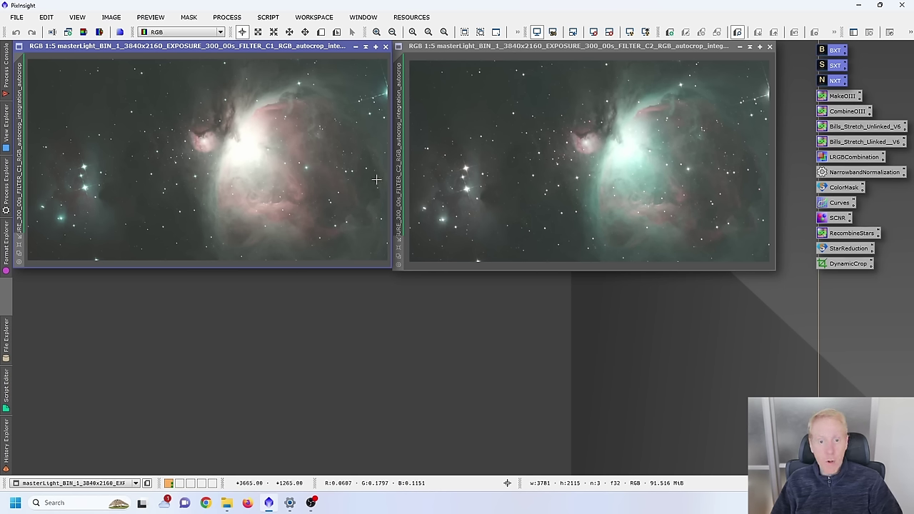
pyautogui.click(531, 176)
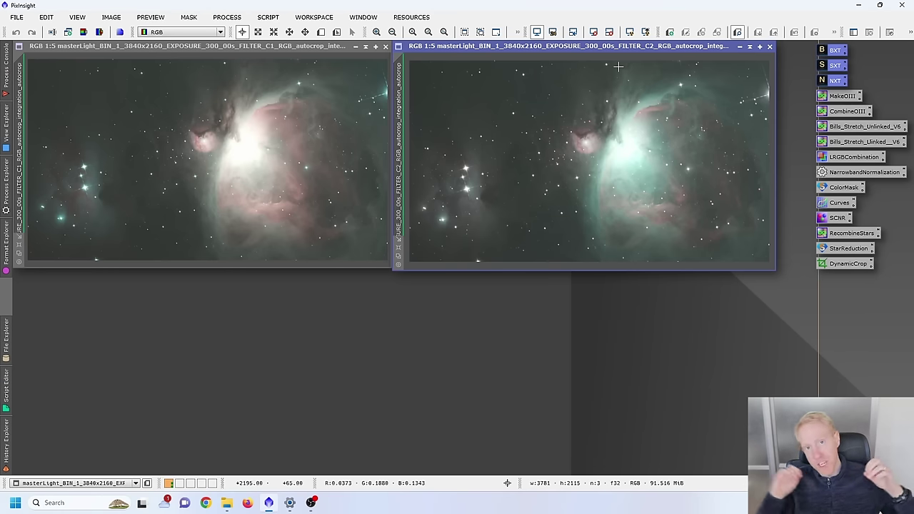
pyautogui.click(630, 33)
# - Activate C1 and give it the same green STF auto-stretch as C2
pyautogui.hotkey('ctrl', 'Tab')
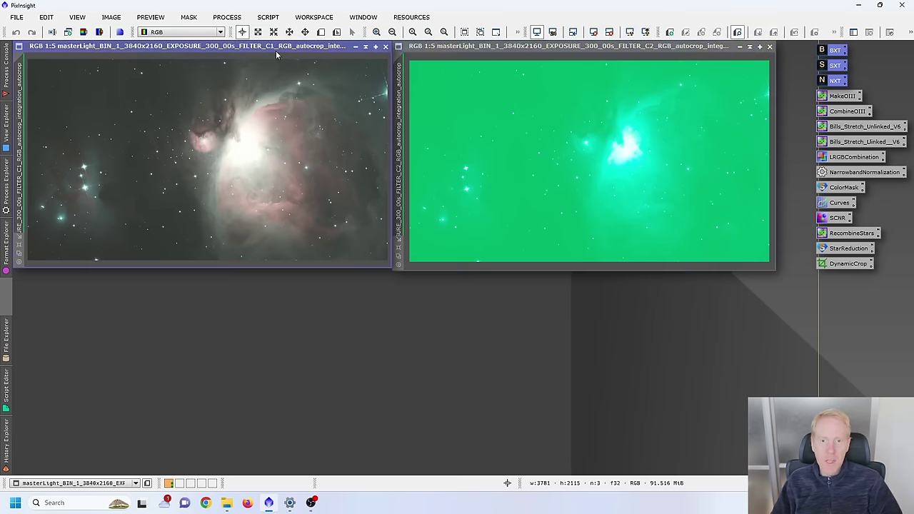
pyautogui.click(629, 33)
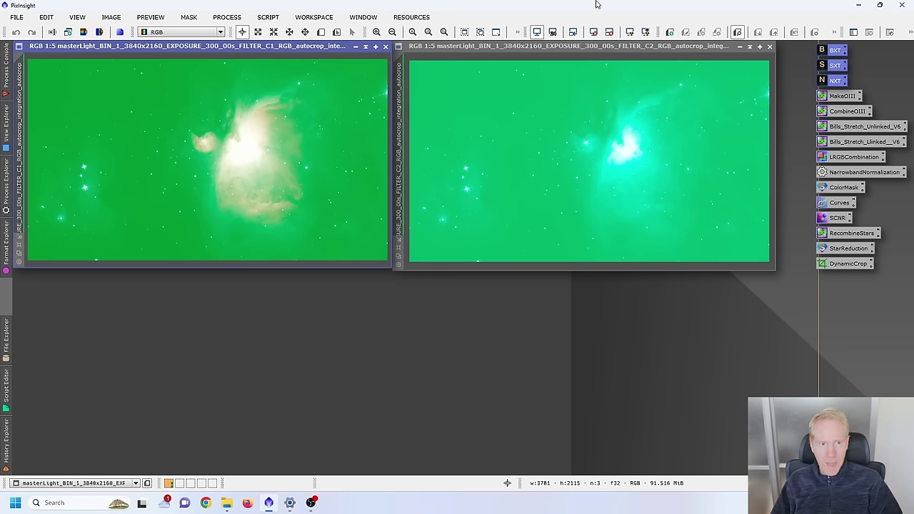
pyautogui.click(267, 17)
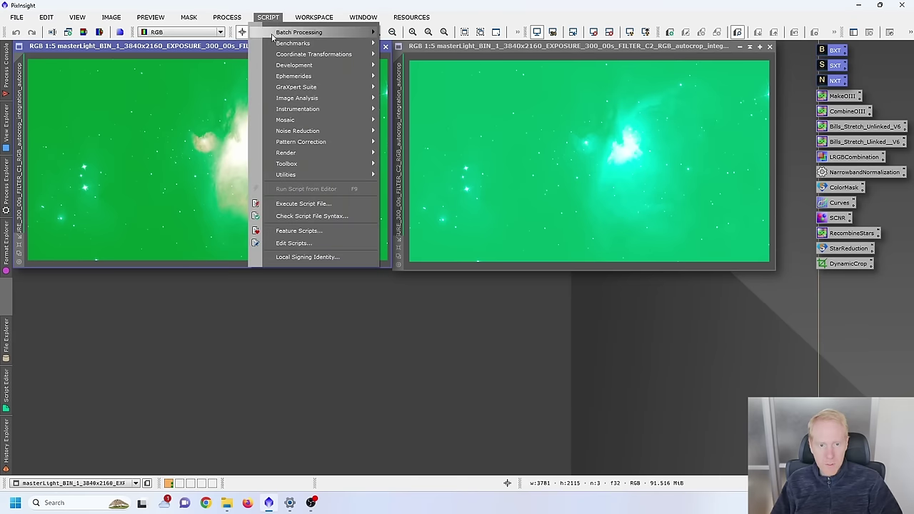
# - Run the GraXpert script on C1 with Subtraction and smoothing 1.000
pyautogui.moveTo(289, 164)
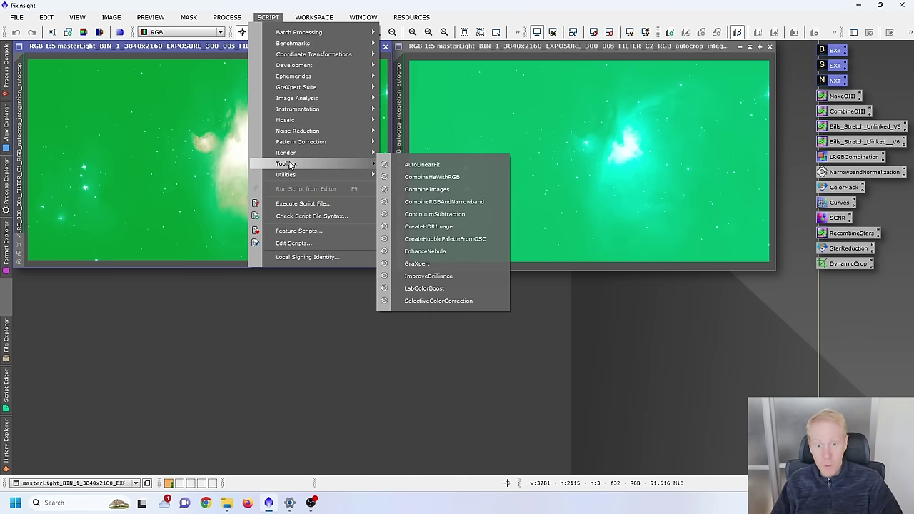
pyautogui.click(419, 264)
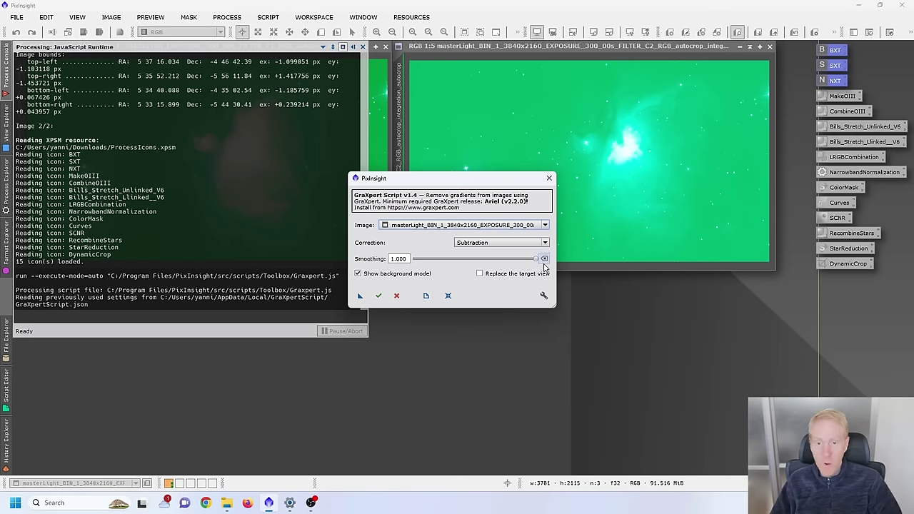
pyautogui.moveTo(540, 263); pyautogui.dragTo(411, 267)
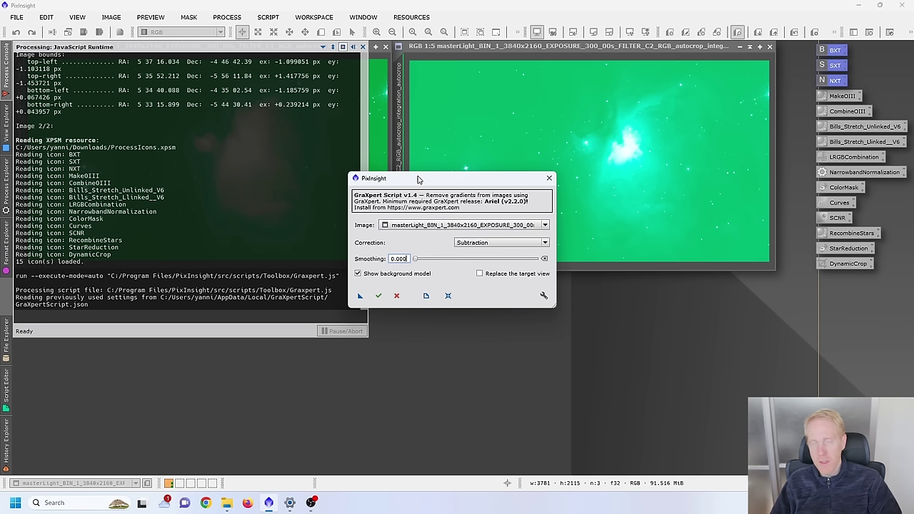
pyautogui.moveTo(416, 261); pyautogui.dragTo(570, 258)
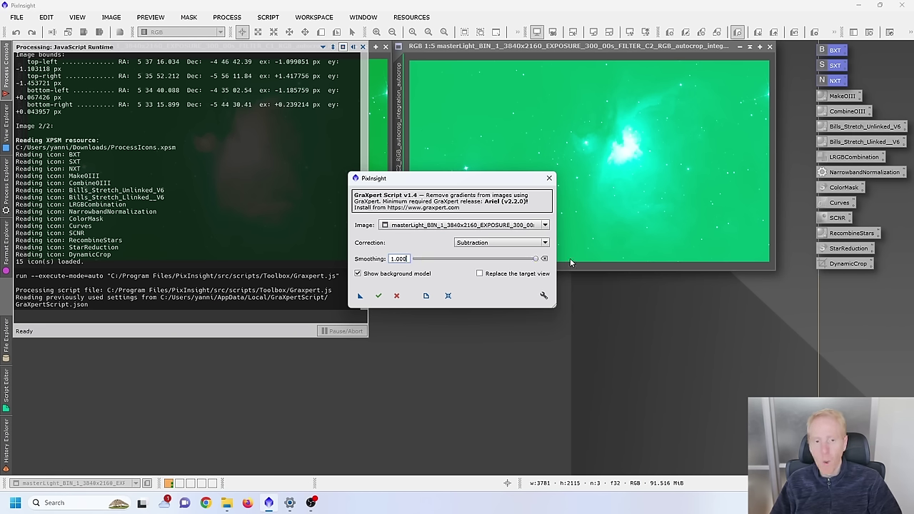
pyautogui.click(379, 296)
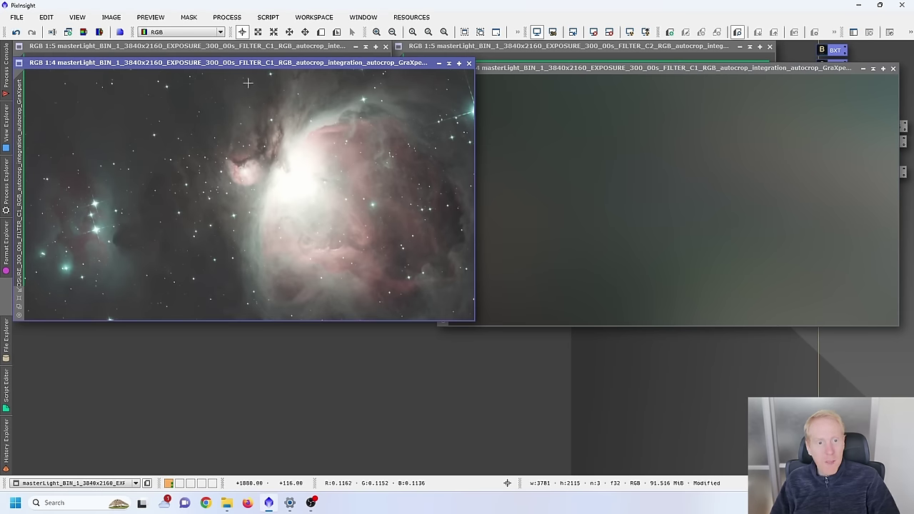
# - Close the GraXpert background model image and rearrange the corrected C1 and green C2 windows
pyautogui.click(798, 230)
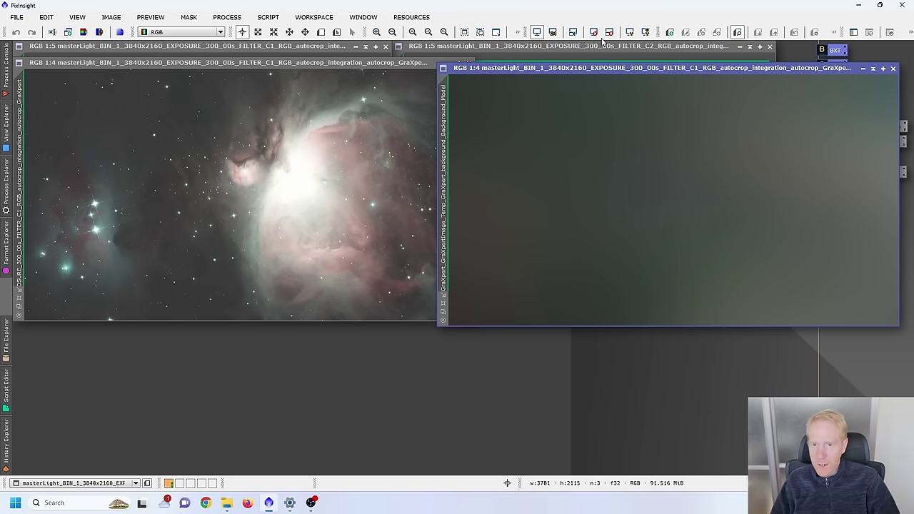
pyautogui.click(892, 68)
pyautogui.moveTo(305, 62); pyautogui.dragTo(292, 47)
pyautogui.moveTo(583, 54); pyautogui.dragTo(499, 53)
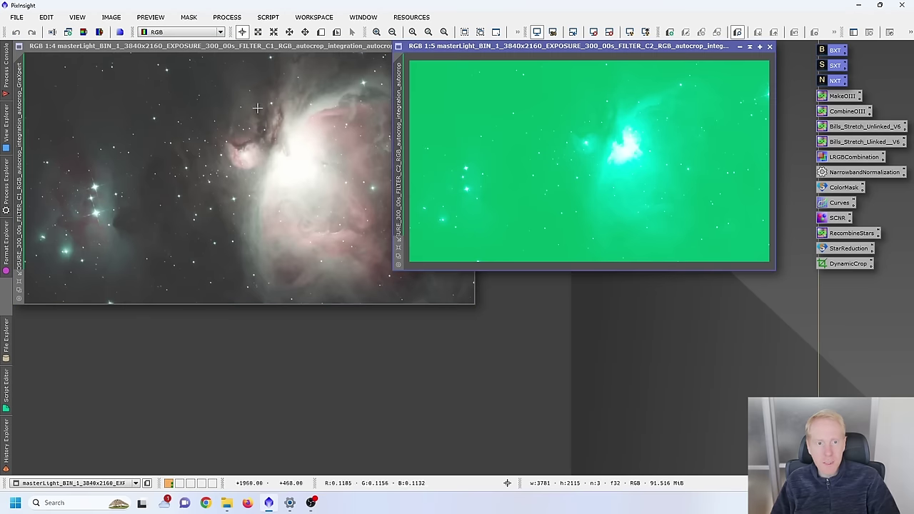
pyautogui.click(267, 18)
# - Run GraXpert on the C2 image and close its background model
pyautogui.moveTo(323, 164)
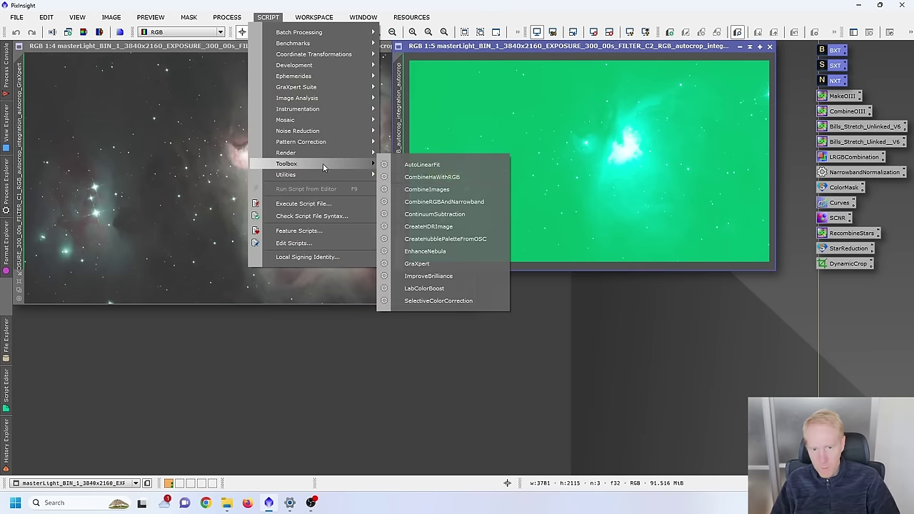
pyautogui.click(423, 264)
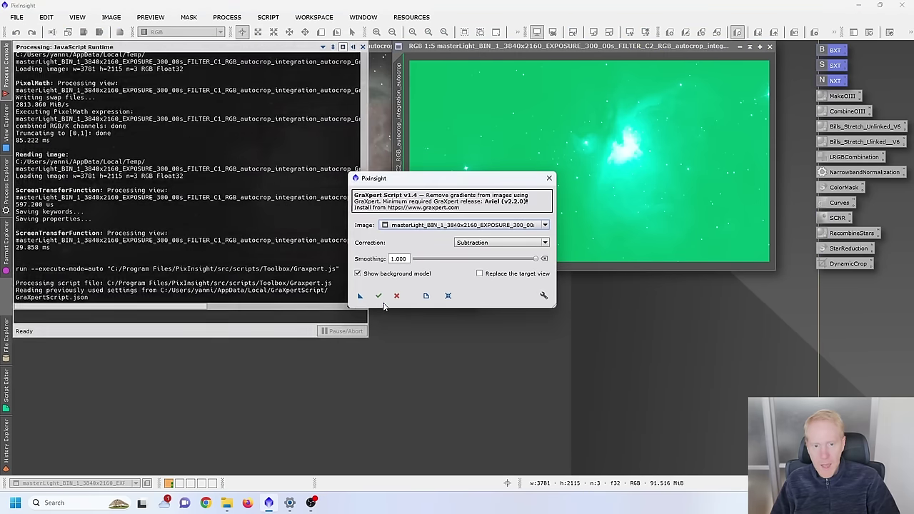
pyautogui.click(376, 294)
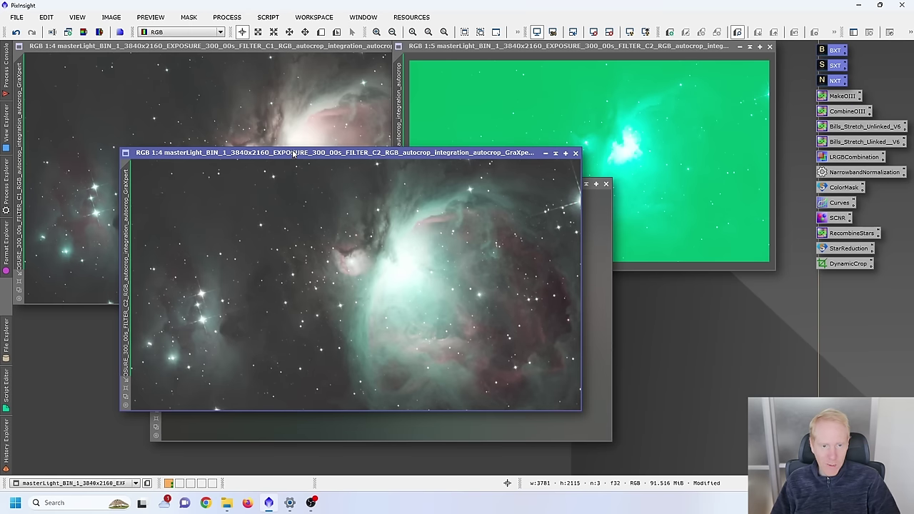
pyautogui.moveTo(293, 154); pyautogui.dragTo(261, 60)
pyautogui.click(468, 361)
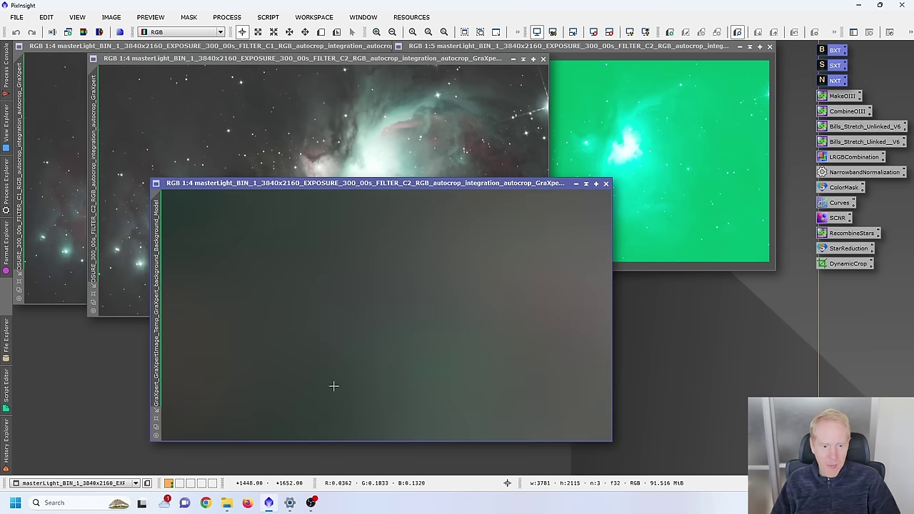
pyautogui.click(605, 183)
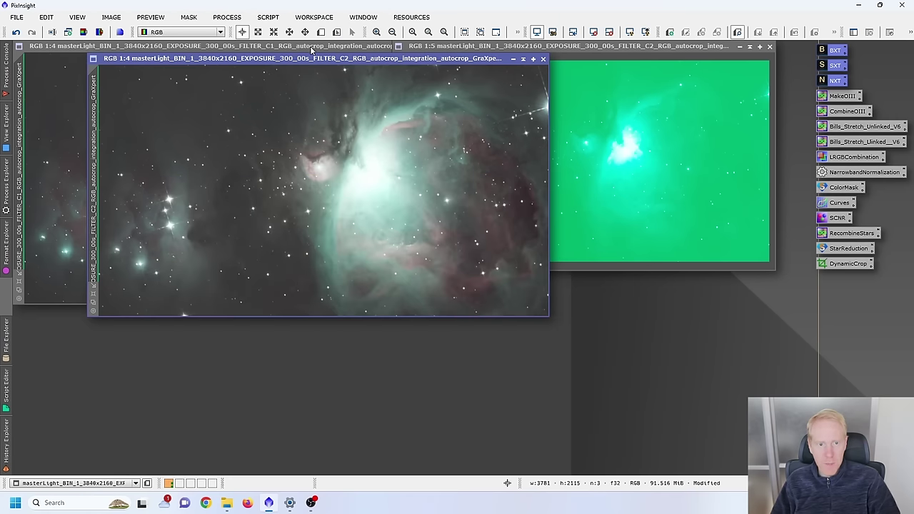
pyautogui.moveTo(304, 61); pyautogui.dragTo(492, 91)
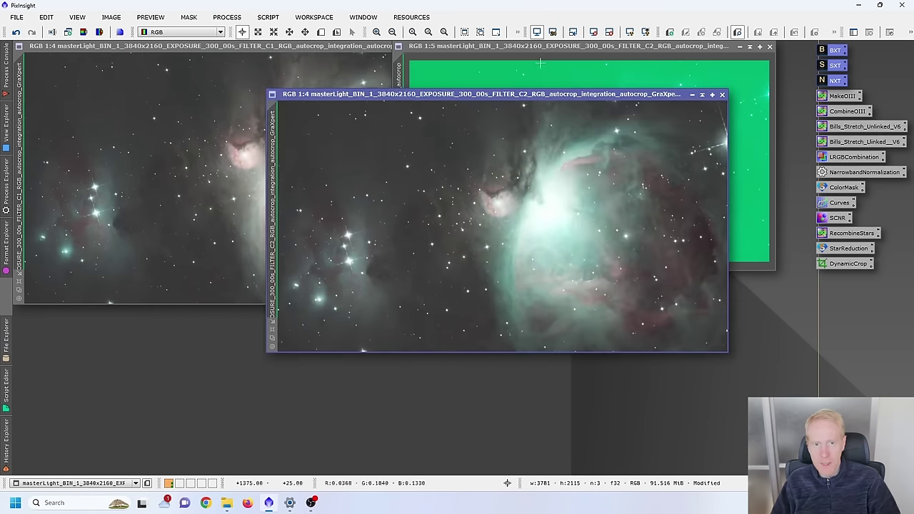
# - Close both green original images and move the corrected C1 image to the upper left
pyautogui.moveTo(372, 49); pyautogui.dragTo(462, 160)
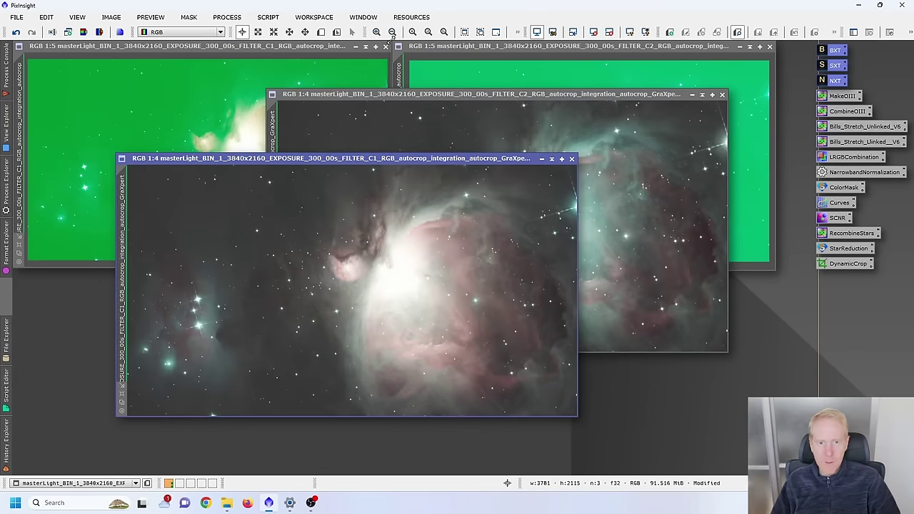
pyautogui.click(385, 46)
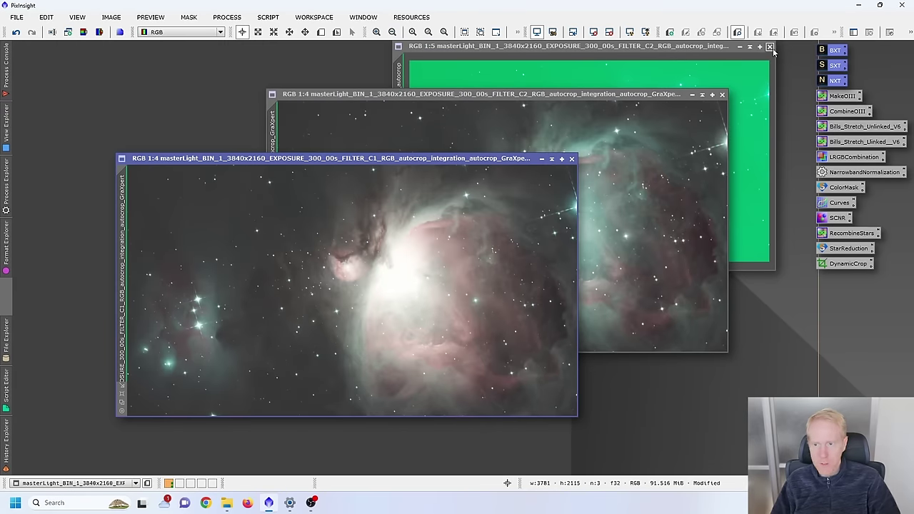
pyautogui.click(770, 47)
pyautogui.moveTo(299, 163); pyautogui.dragTo(202, 71)
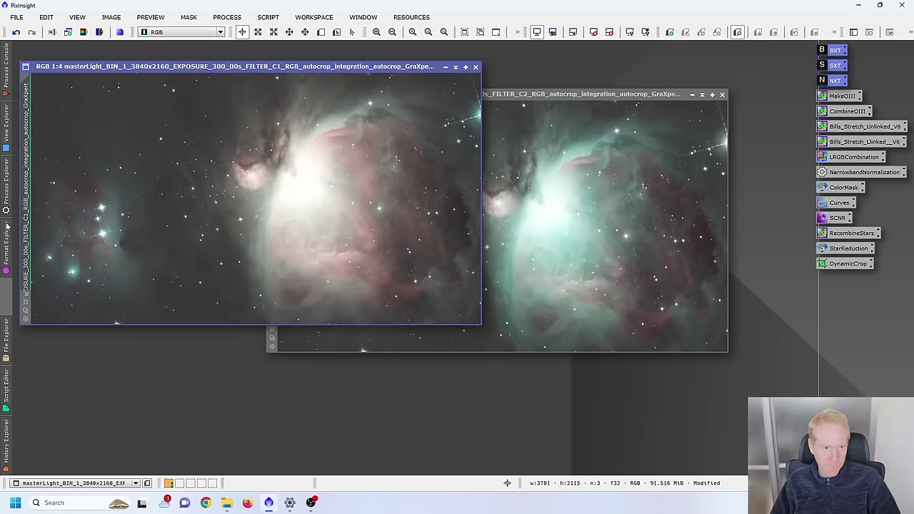
# - Rename the corrected C1 image to OiiiHa
pyautogui.doubleClick(29, 185)
pyautogui.write('O')
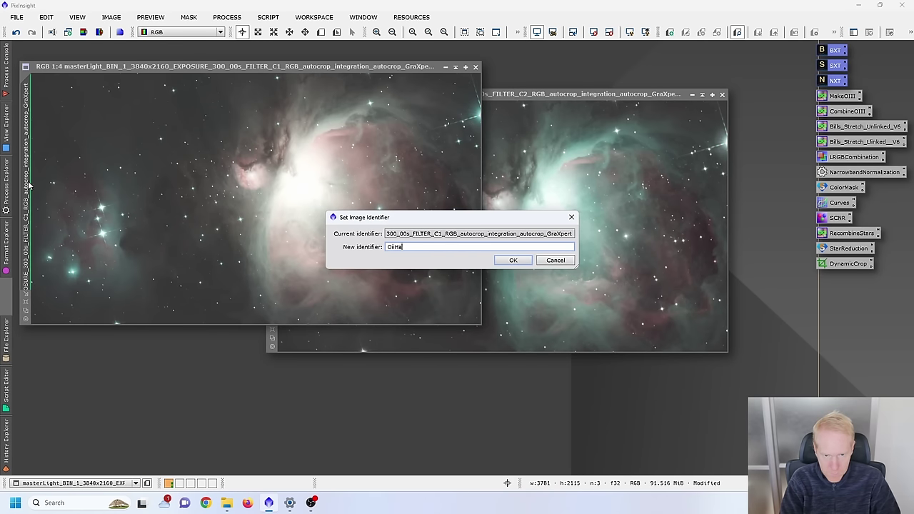
pyautogui.write('ii')
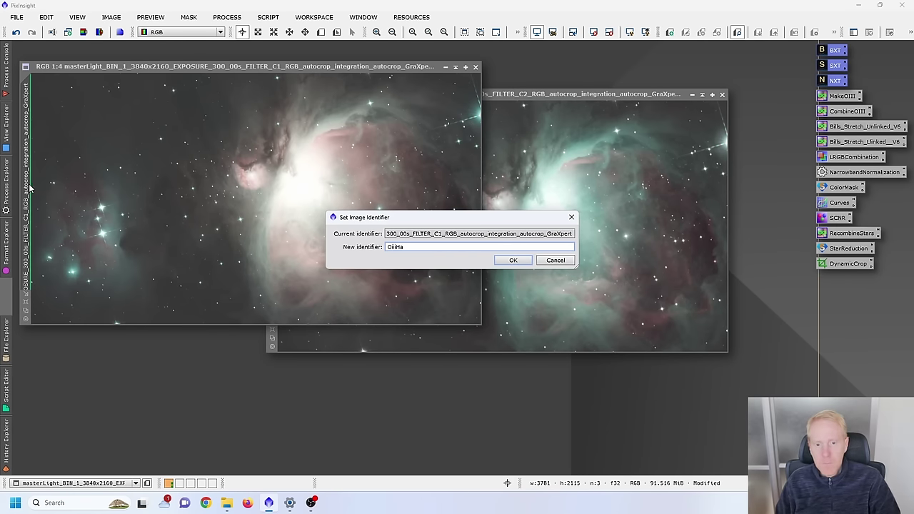
pyautogui.click(513, 260)
# - Rename the corrected C2 image to OiiSii
pyautogui.click(559, 224)
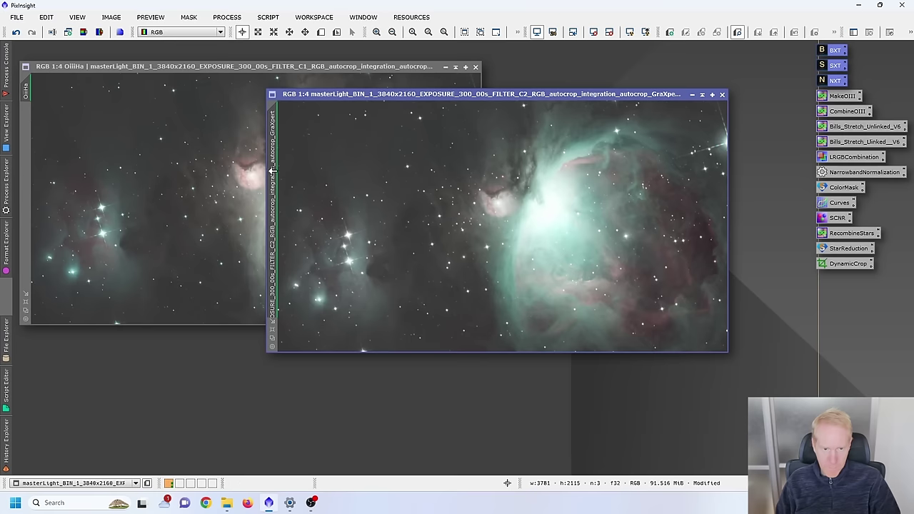
pyautogui.doubleClick(272, 166)
pyautogui.write('O')
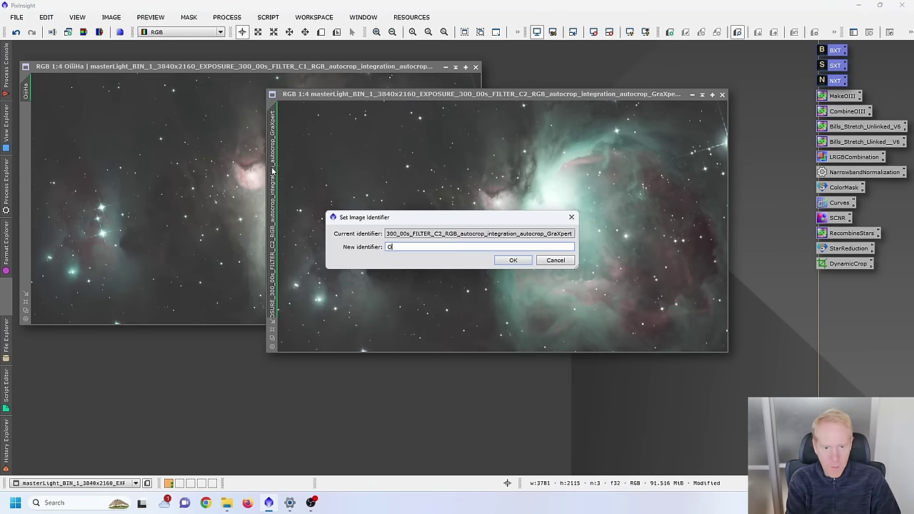
pyautogui.write('iiSii')
pyautogui.press('Return')
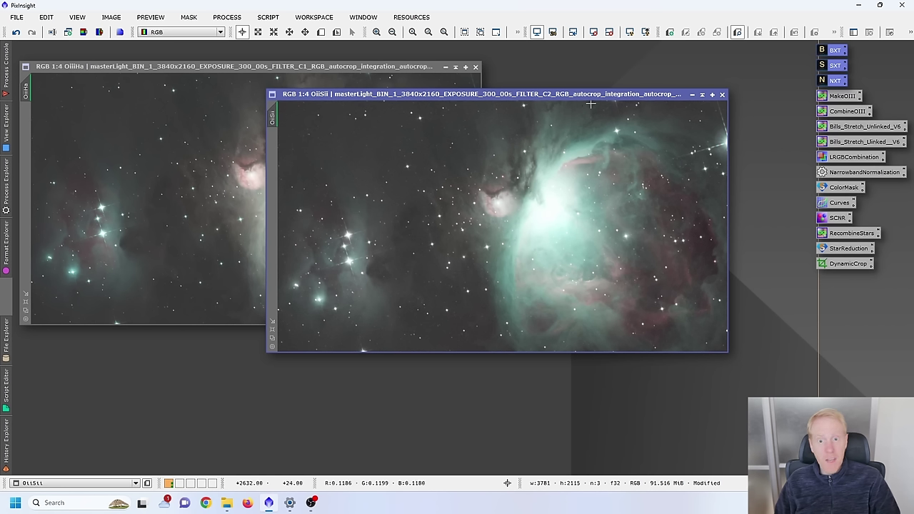
pyautogui.click(761, 72)
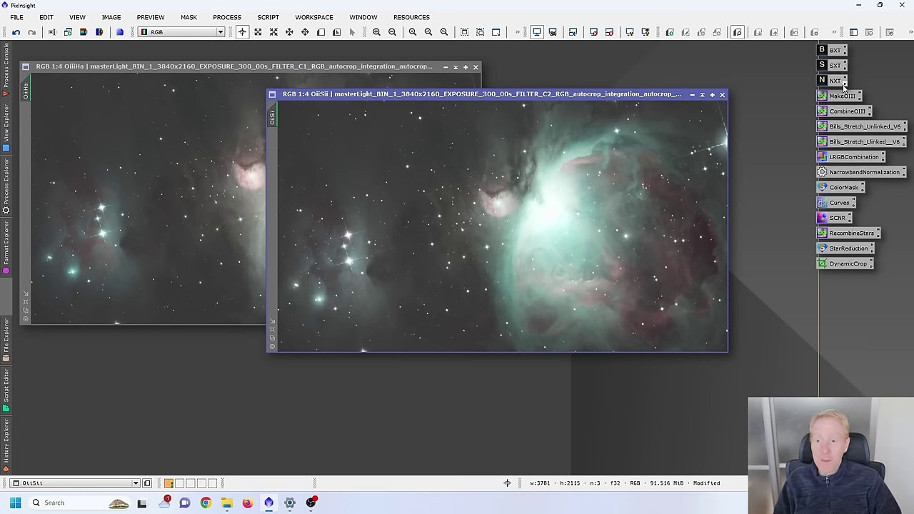
# - Apply BlurXTerminator to OiiiHa and OiiSii, comparing before and after with undo/redo zoomed in
pyautogui.click(385, 67)
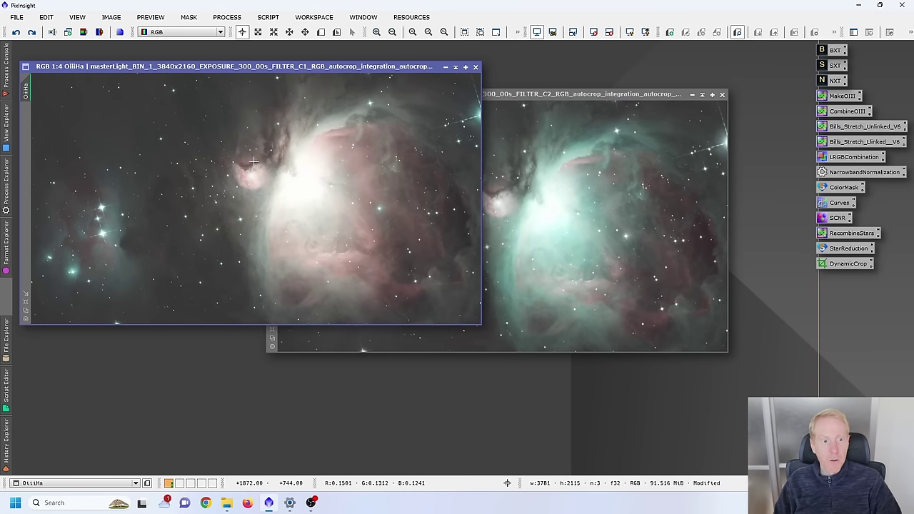
pyautogui.moveTo(837, 51); pyautogui.dragTo(247, 151)
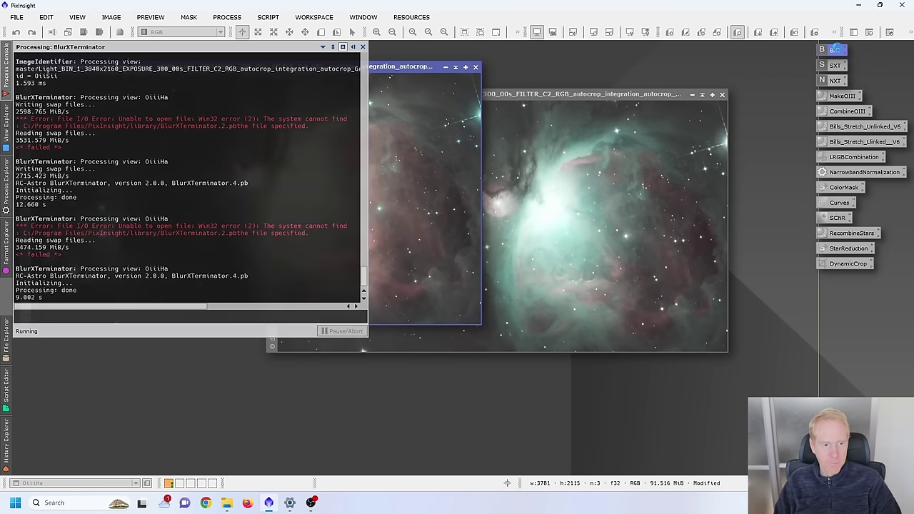
pyautogui.moveTo(837, 50); pyautogui.dragTo(548, 214)
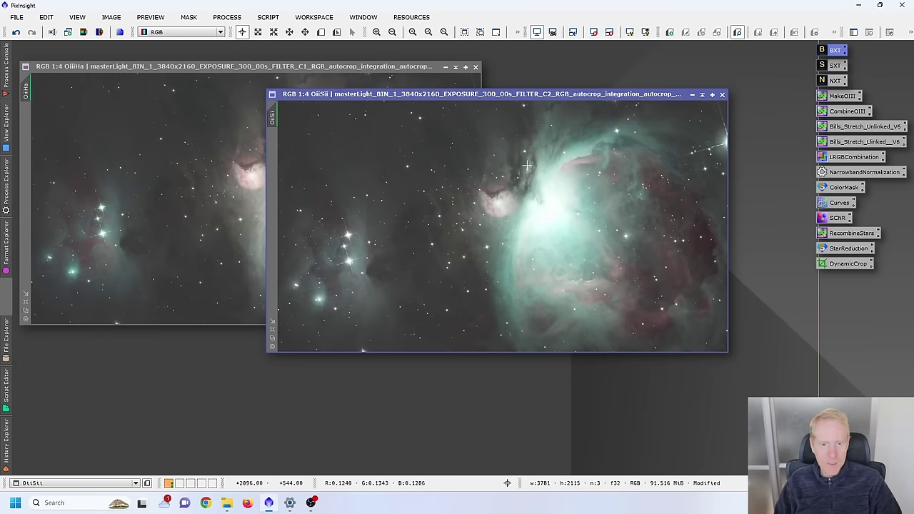
pyautogui.click(173, 140)
pyautogui.scroll(3, 234, 160)
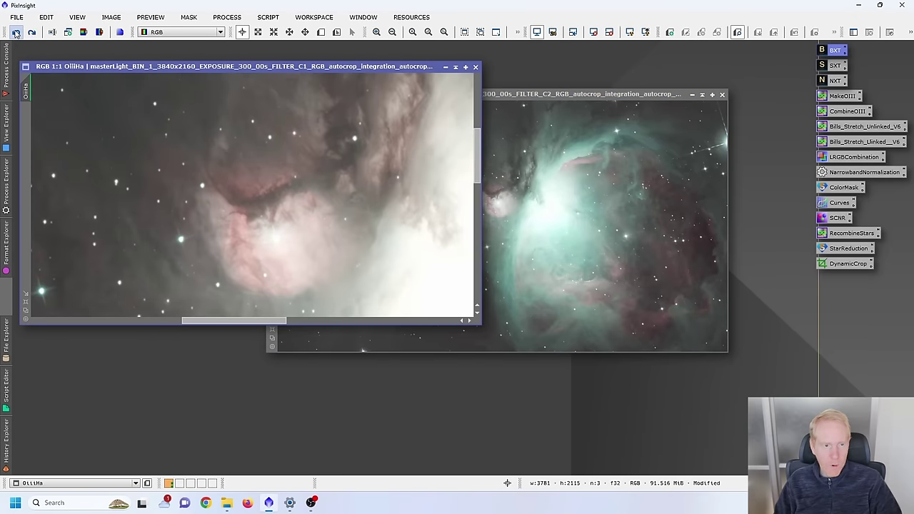
pyautogui.click(32, 33)
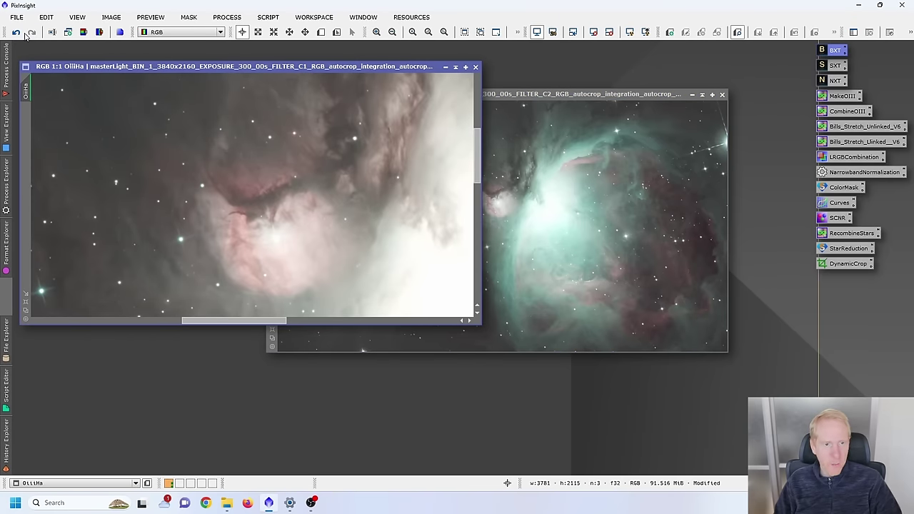
pyautogui.click(16, 33)
pyautogui.click(31, 33)
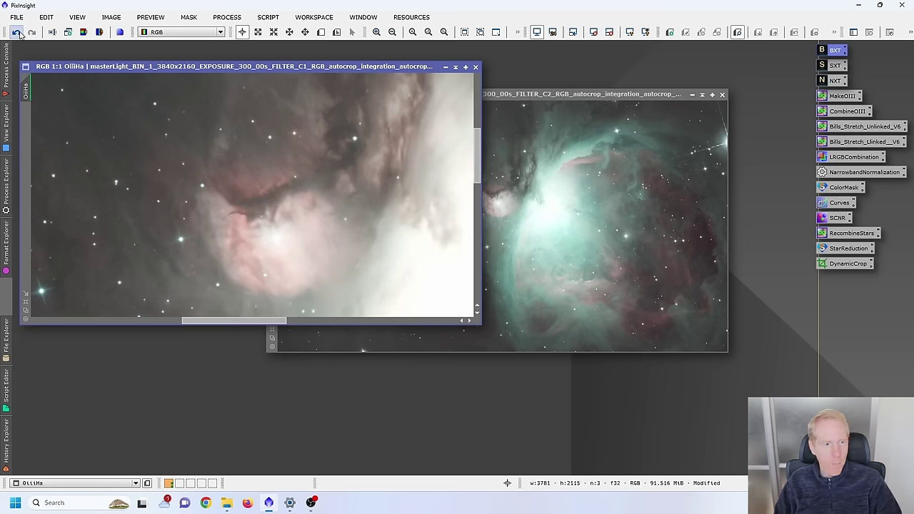
pyautogui.scroll(-5, 178, 119)
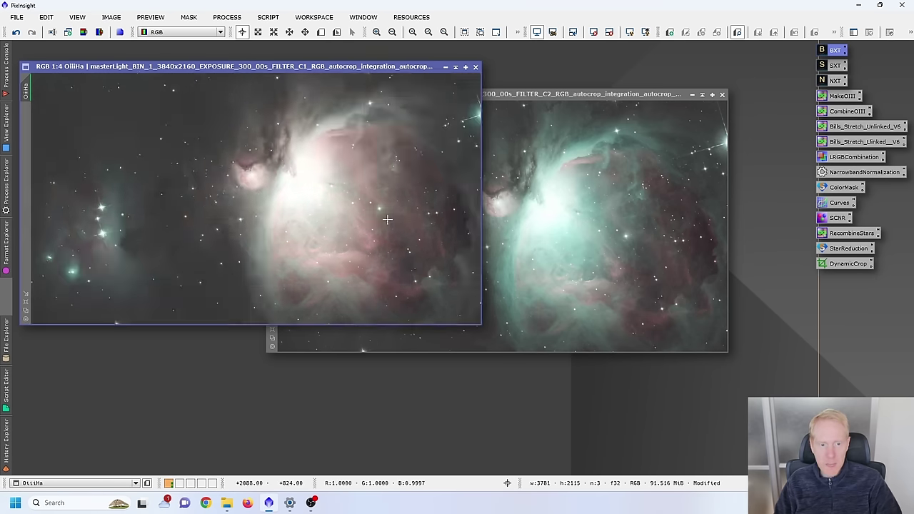
pyautogui.scroll(2, 387, 226)
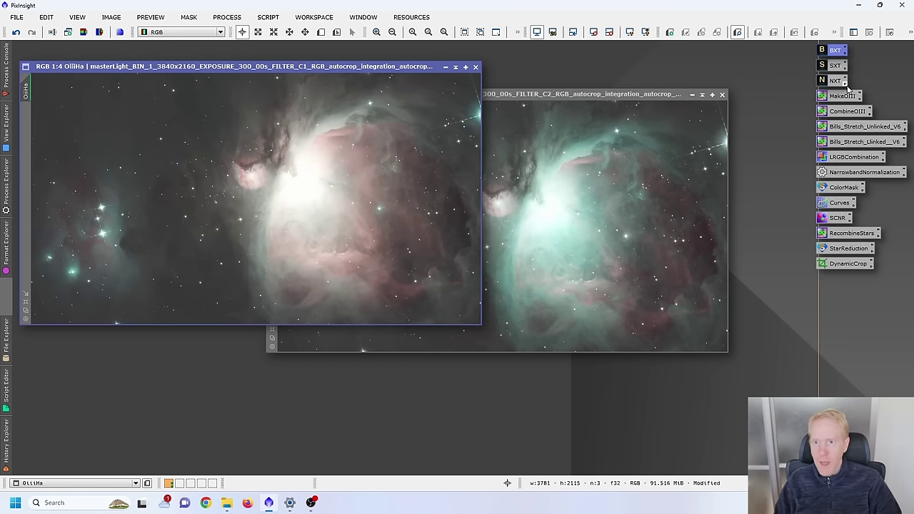
# - Apply NXT noise reduction to both the OiiiHa and OiiSii images
pyautogui.moveTo(838, 84); pyautogui.dragTo(231, 174)
pyautogui.moveTo(836, 80); pyautogui.dragTo(562, 199)
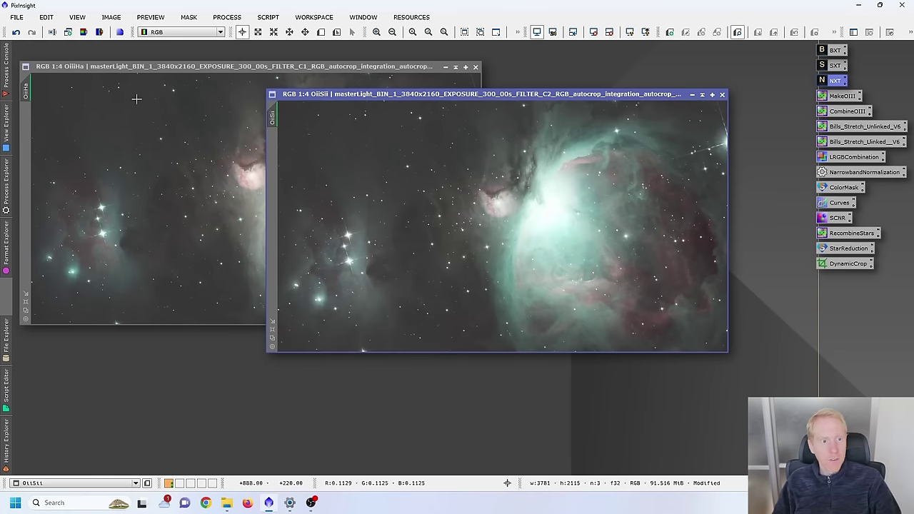
pyautogui.click(152, 79)
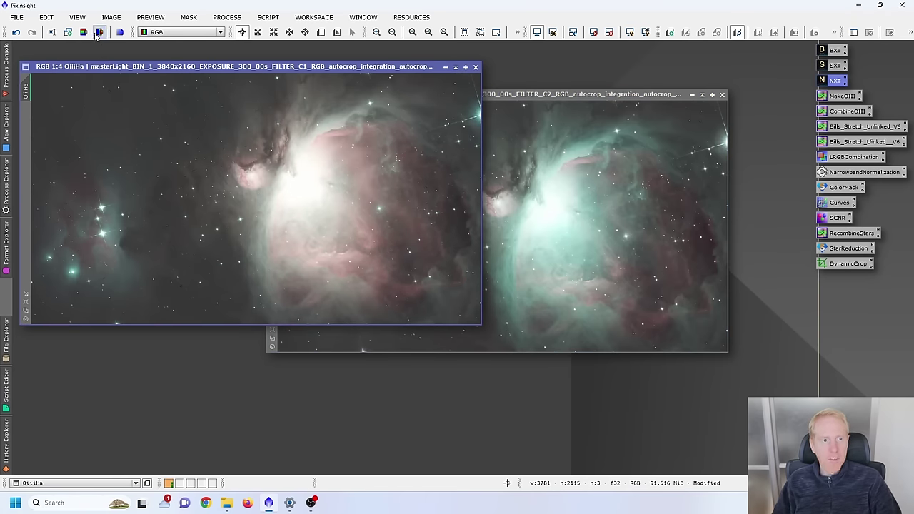
# - Split OiiiHa into R, G and B channel images and rename the red channel Ha
pyautogui.click(101, 33)
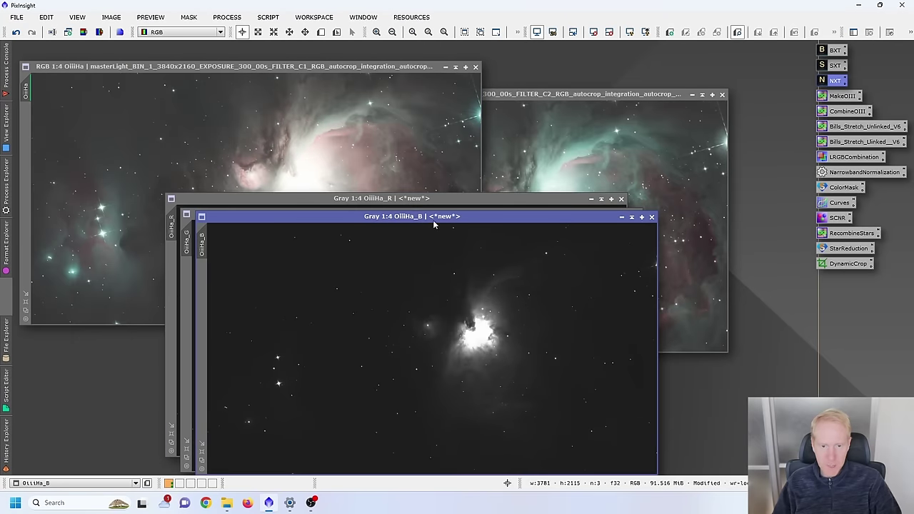
pyautogui.moveTo(363, 202); pyautogui.dragTo(236, 99)
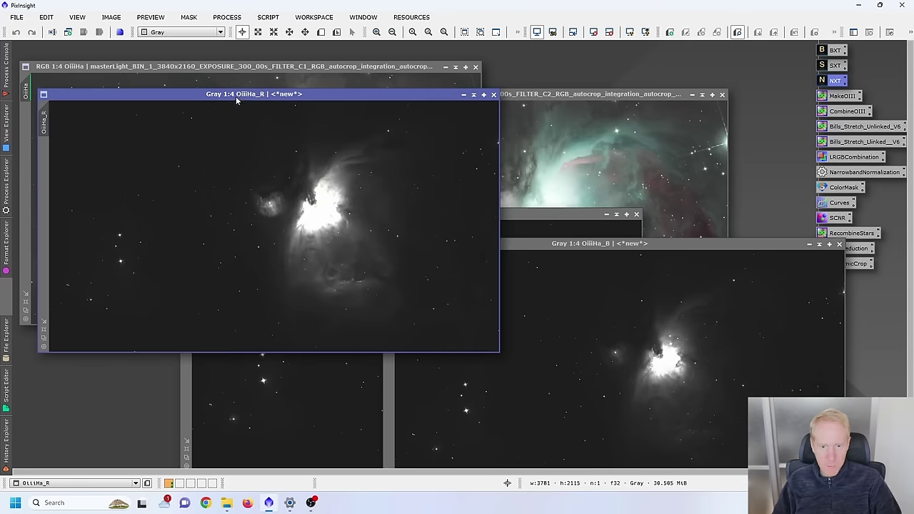
pyautogui.click(486, 251)
pyautogui.click(52, 106)
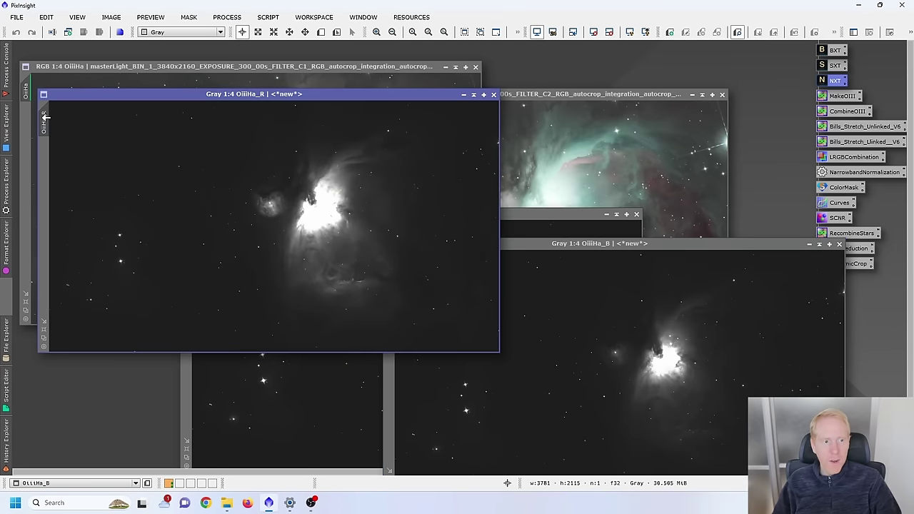
pyautogui.doubleClick(44, 120)
pyautogui.write('Ha')
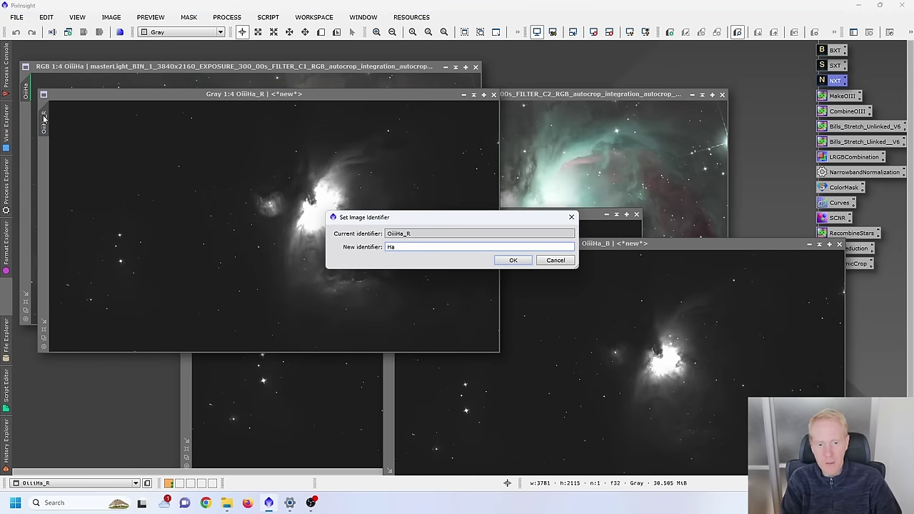
pyautogui.press('Return')
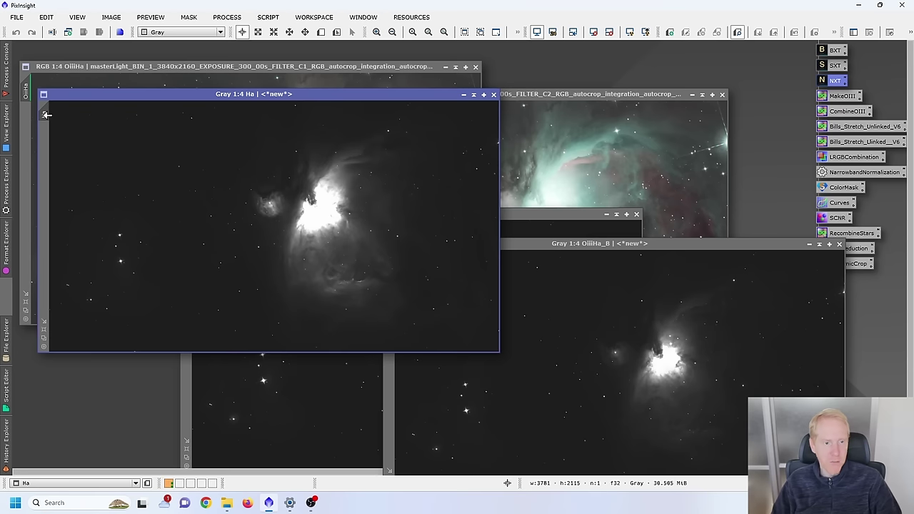
# - Auto-stretch Ha, iconize it at the workspace's left, and arrange the OiiiHa_G and OiiiHa_B windows
pyautogui.click(630, 33)
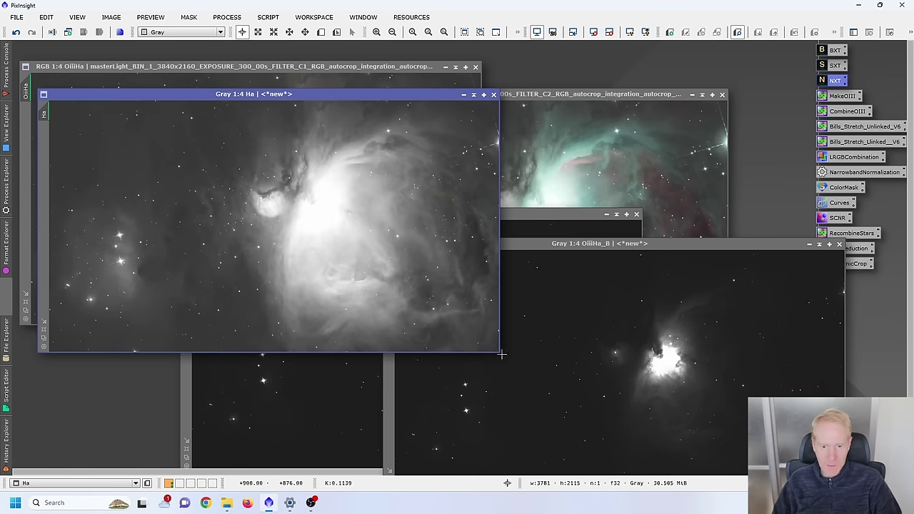
pyautogui.click(463, 94)
pyautogui.moveTo(290, 229); pyautogui.dragTo(50, 345)
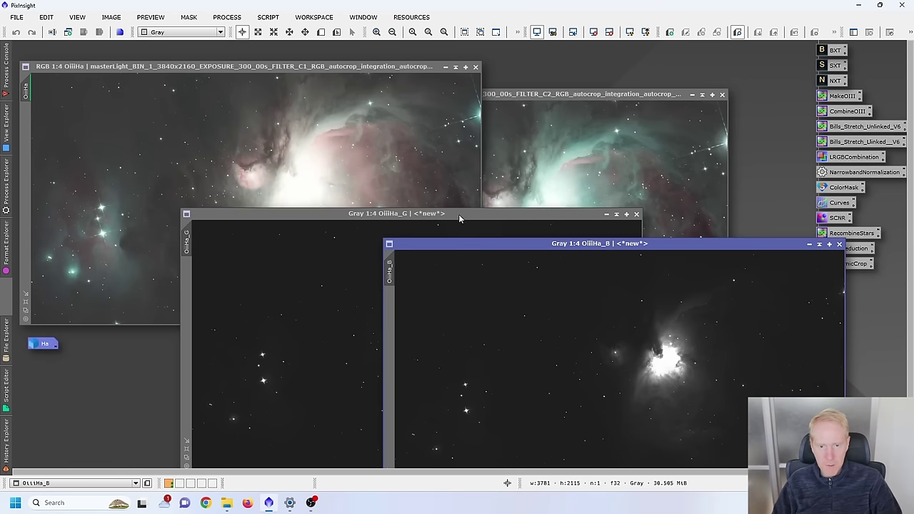
pyautogui.moveTo(442, 217); pyautogui.dragTo(331, 80)
pyautogui.moveTo(632, 243); pyautogui.dragTo(527, 145)
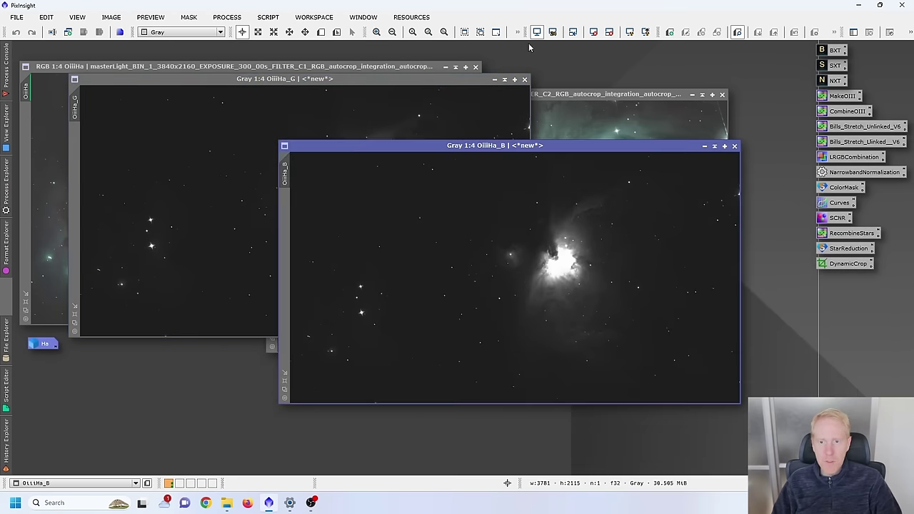
# - Auto-stretch the OiiiHa_B and OiiiHa_G channel images to preview them
pyautogui.click(632, 33)
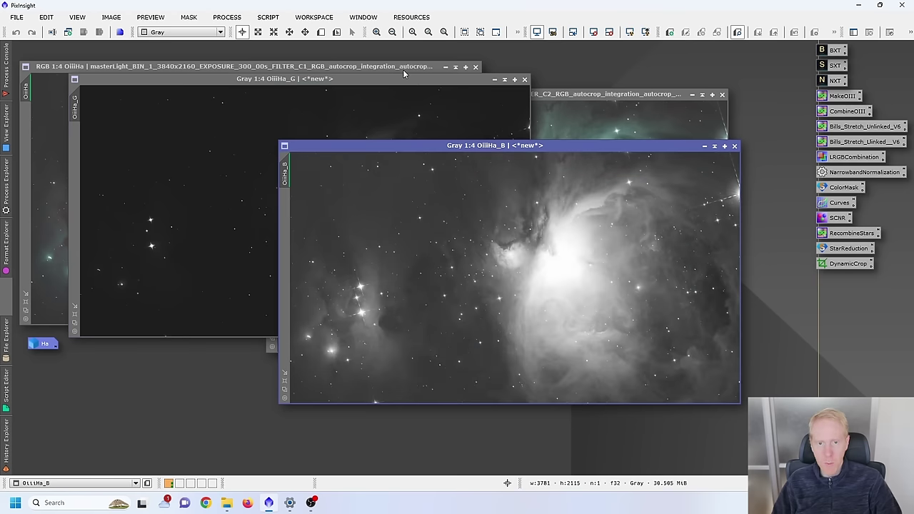
pyautogui.click(403, 77)
pyautogui.click(632, 33)
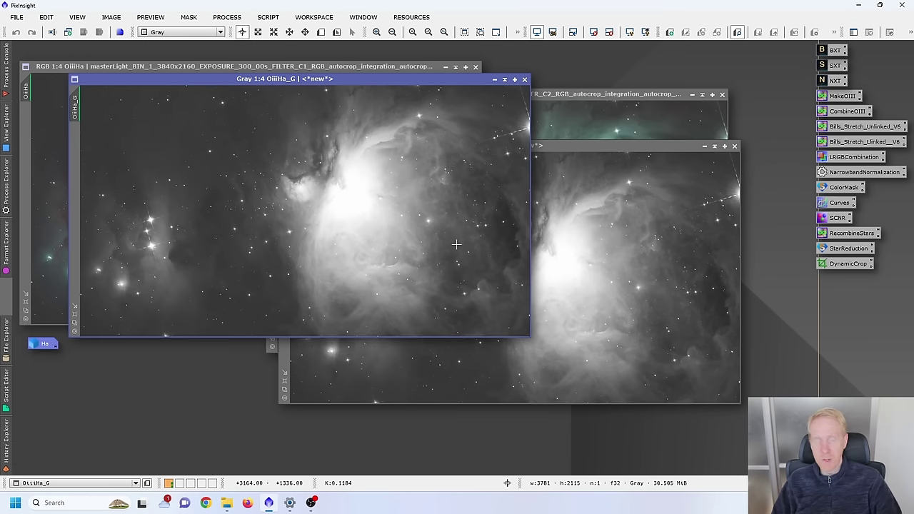
pyautogui.moveTo(232, 78); pyautogui.dragTo(470, 184)
# - Rearrange the OiiiHa, OiiSii, OiiiHa_G and OiiiHa_B windows in the workspace
pyautogui.click(128, 150)
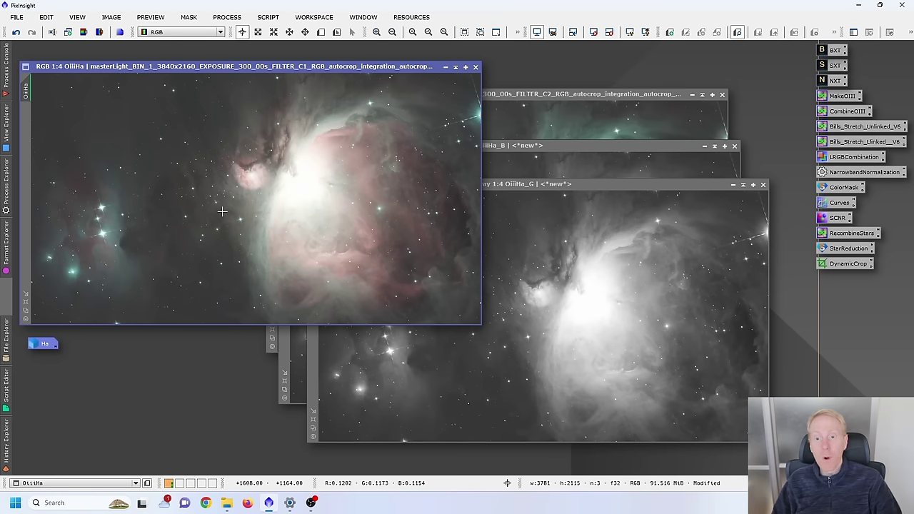
pyautogui.click(629, 295)
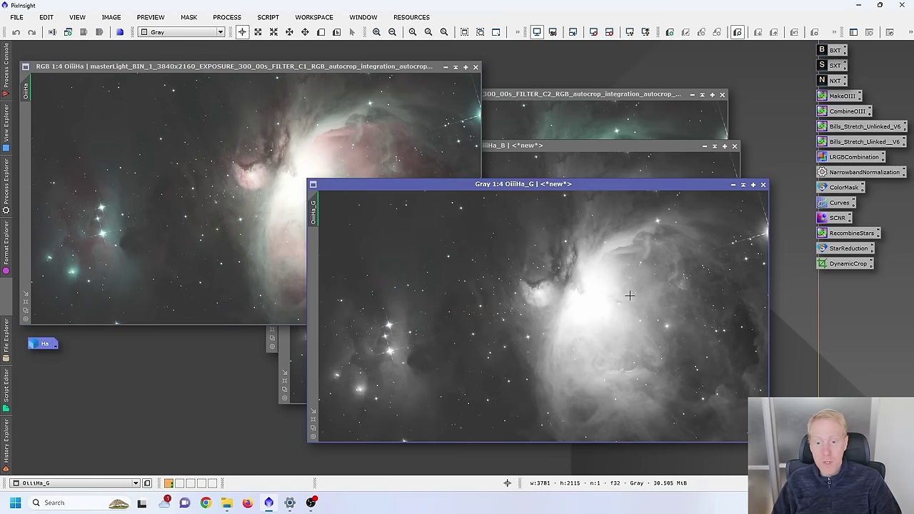
pyautogui.click(540, 150)
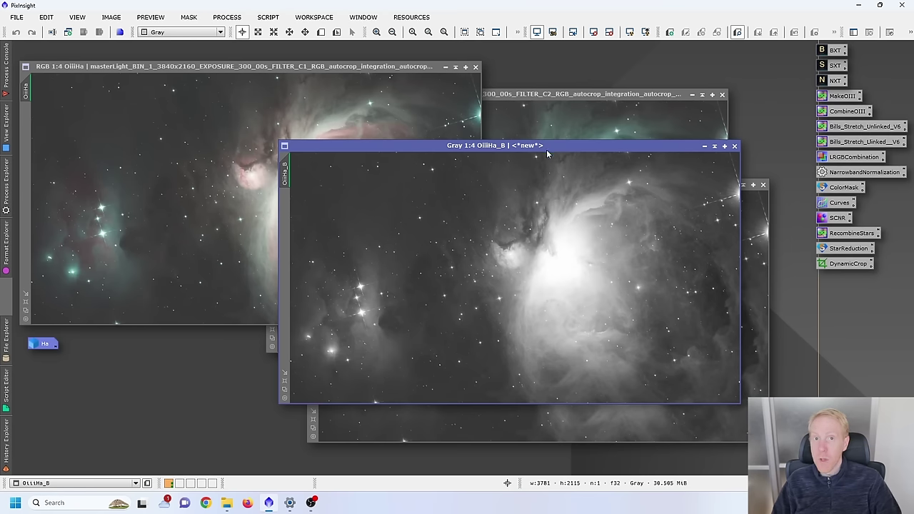
pyautogui.moveTo(492, 145)
pyautogui.mouseDown()
pyautogui.moveTo(485, 167)
pyautogui.moveTo(501, 184)
pyautogui.moveTo(523, 184)
pyautogui.mouseUp()
pyautogui.click(106, 160)
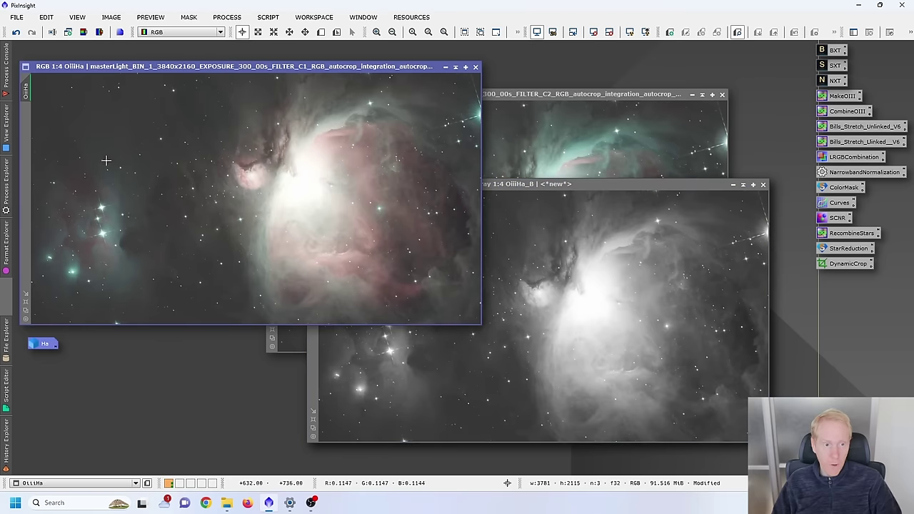
pyautogui.click(653, 133)
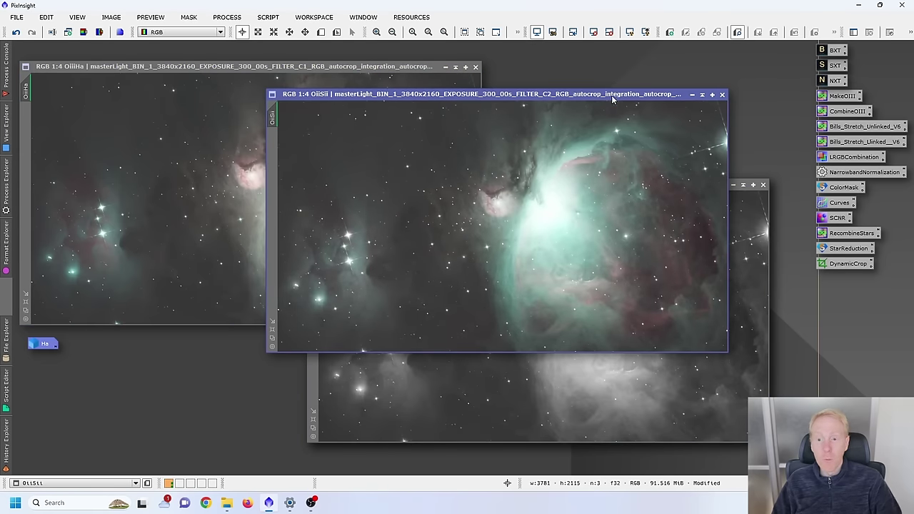
pyautogui.moveTo(630, 97); pyautogui.dragTo(628, 70)
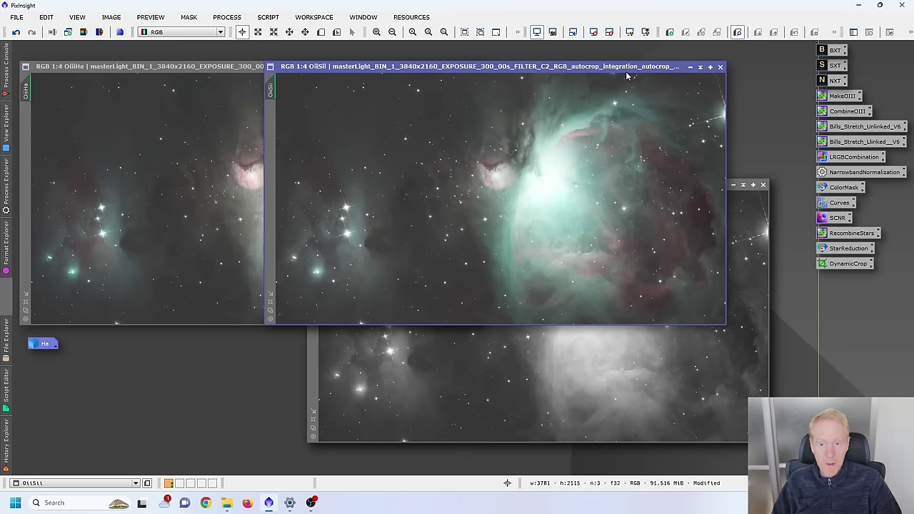
pyautogui.click(596, 368)
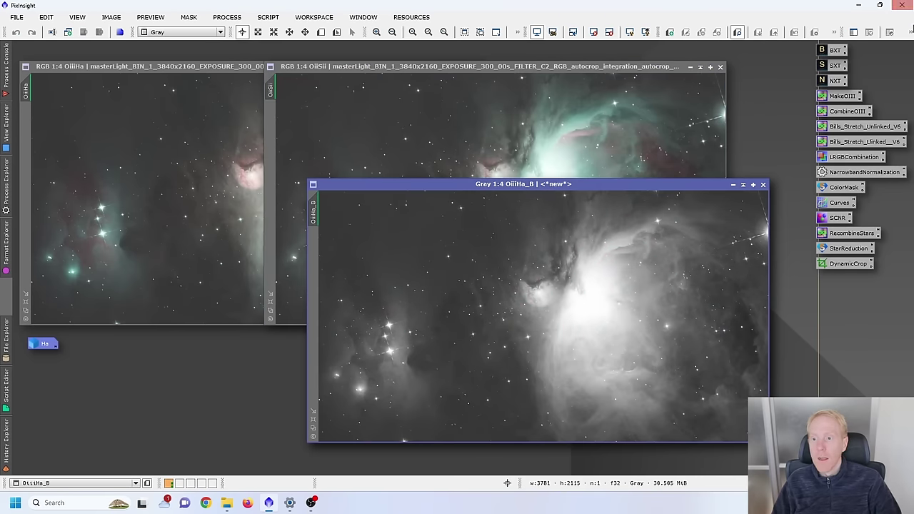
pyautogui.moveTo(536, 184); pyautogui.dragTo(268, 134)
pyautogui.click(645, 419)
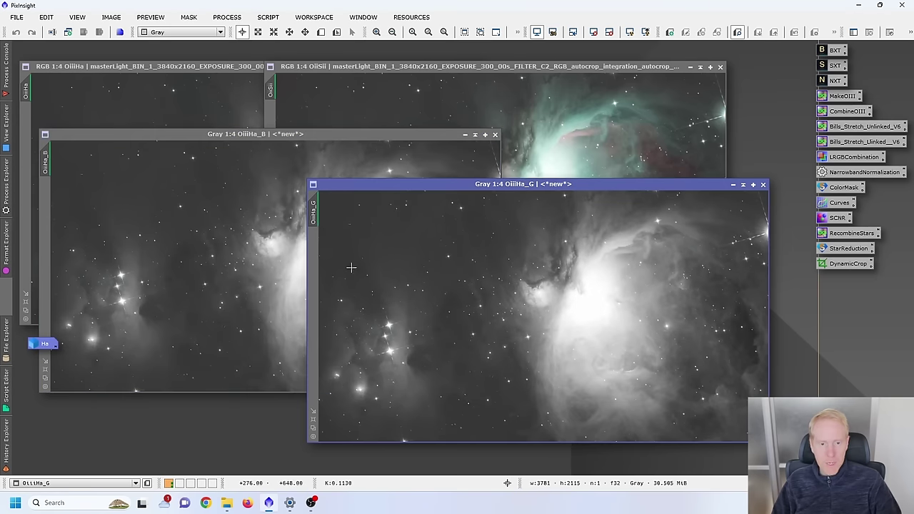
# - Rename OiiiHa_G to G and OiiiHa_B to B, then open the MakeOIII PixelMath icon
pyautogui.doubleClick(314, 211)
pyautogui.write('G')
pyautogui.click(512, 260)
pyautogui.doubleClick(43, 167)
pyautogui.write('B')
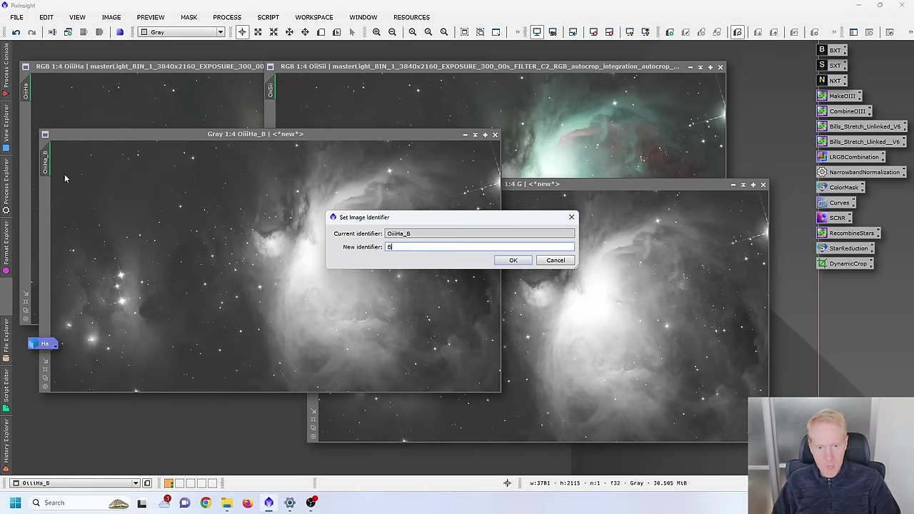
pyautogui.click(511, 260)
pyautogui.doubleClick(840, 97)
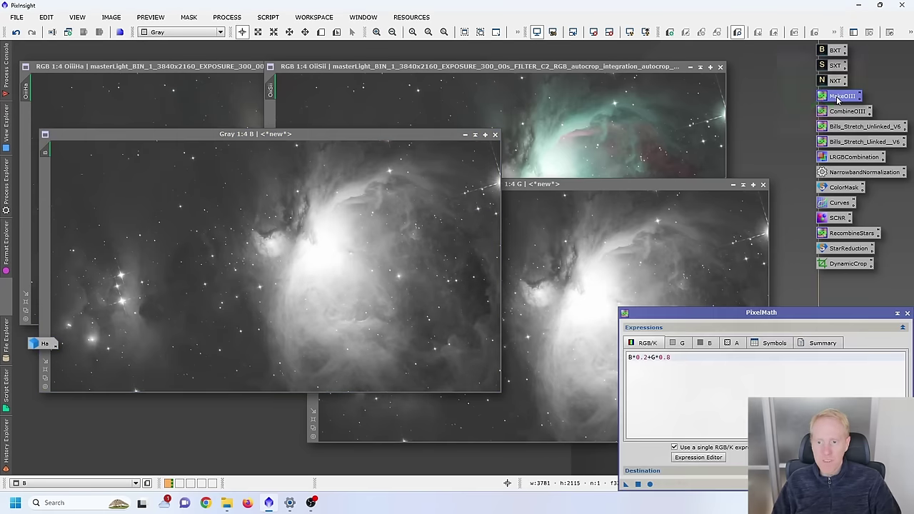
# - Change the PixelMath blue weight so the expression reads B*0.3+G*0.7, and expand Destination
pyautogui.moveTo(694, 322); pyautogui.dragTo(224, 253)
pyautogui.click(222, 202)
pyautogui.click(654, 273)
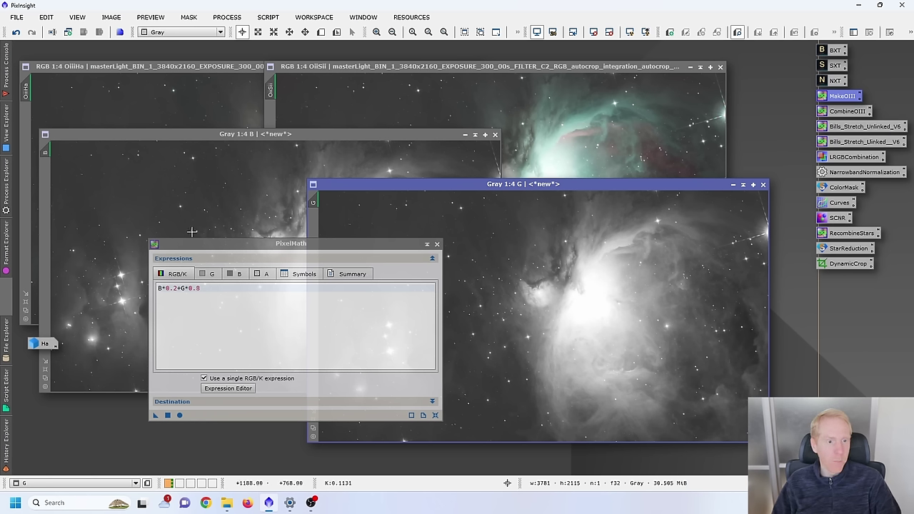
pyautogui.click(173, 288)
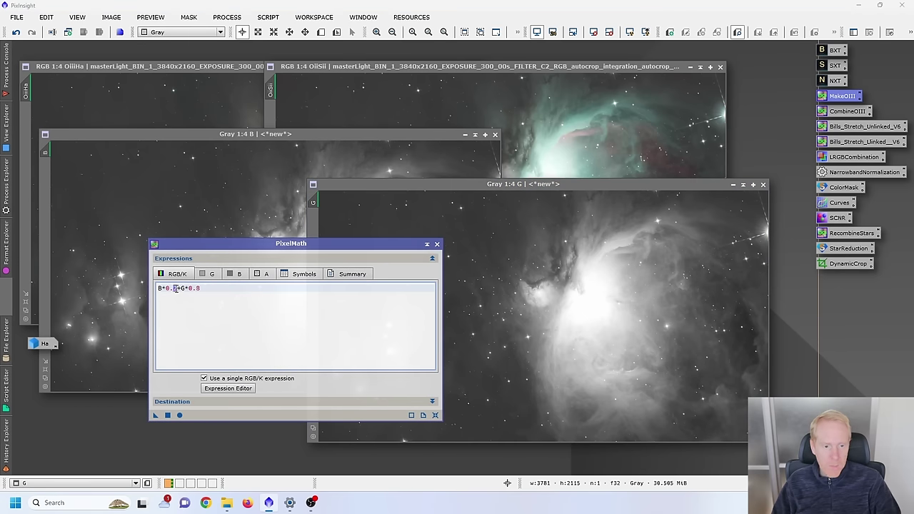
pyautogui.write('3')
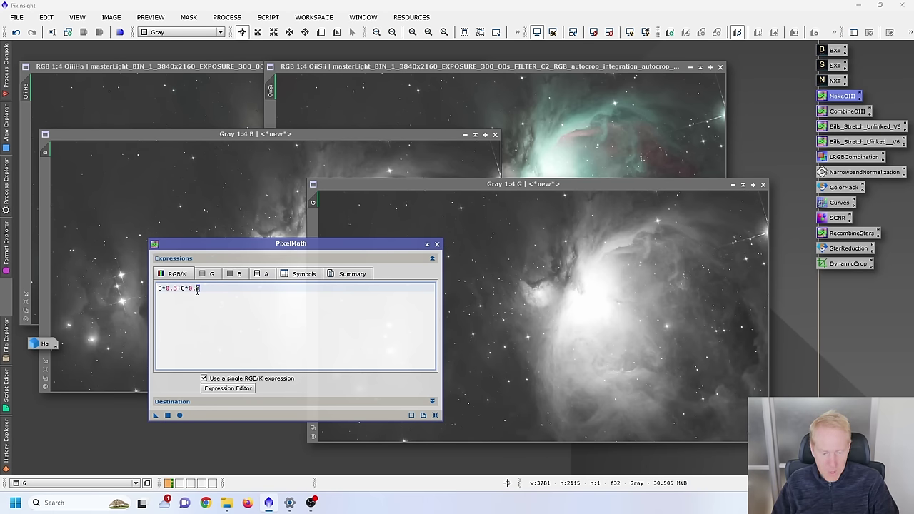
pyautogui.moveTo(246, 244); pyautogui.dragTo(596, 74)
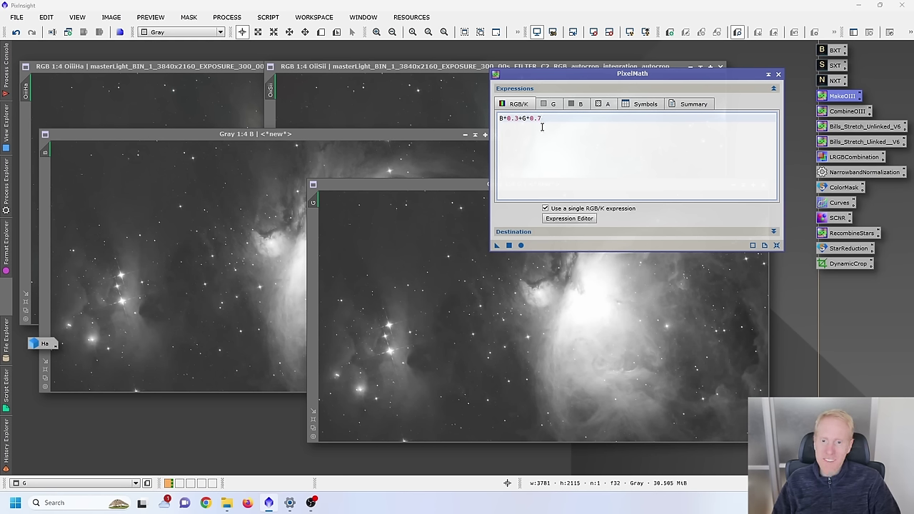
pyautogui.moveTo(511, 122); pyautogui.dragTo(490, 123)
pyautogui.click(504, 120)
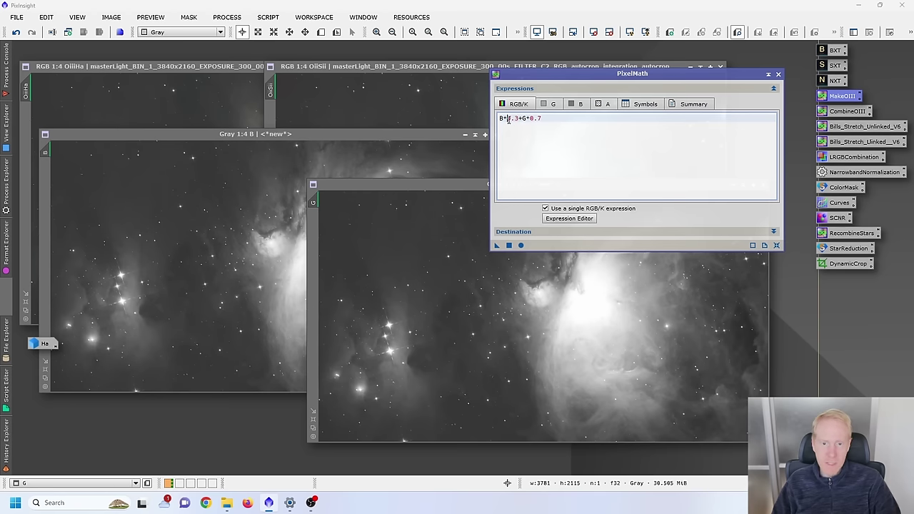
pyautogui.click(531, 237)
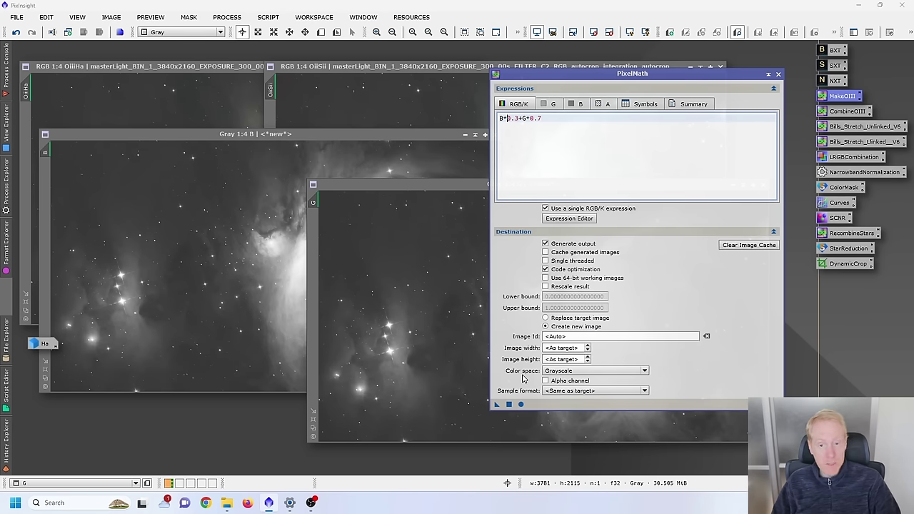
# - Apply the PixelMath blend globally and rename the resulting Image14 to OIII1
pyautogui.click(520, 404)
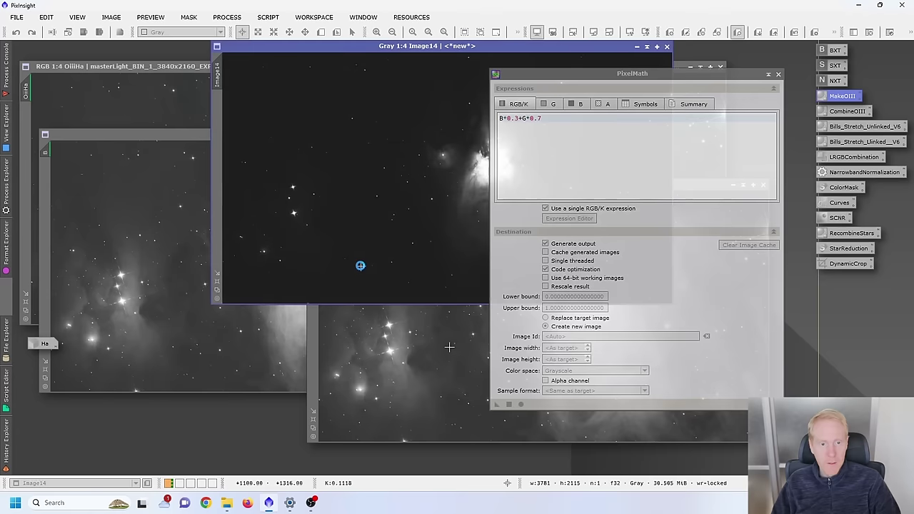
pyautogui.moveTo(321, 46); pyautogui.dragTo(239, 79)
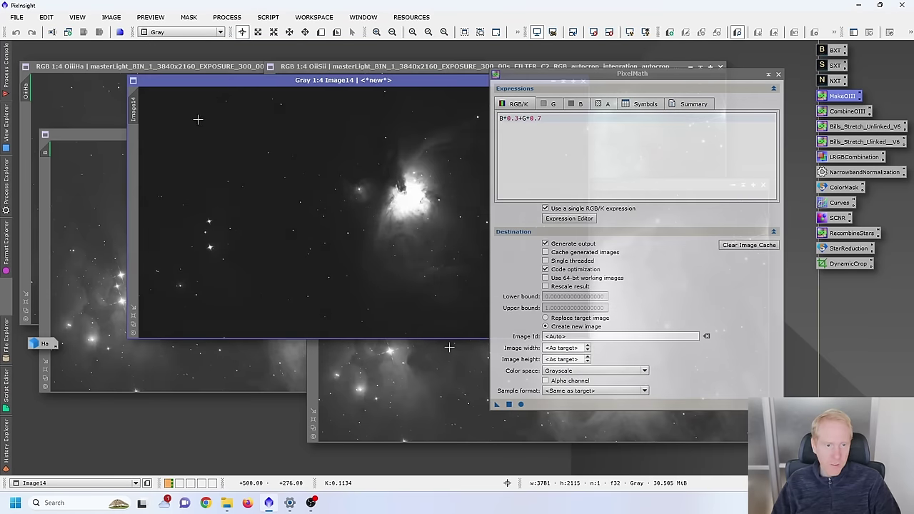
pyautogui.doubleClick(138, 104)
pyautogui.write('OIII1')
pyautogui.press('Return')
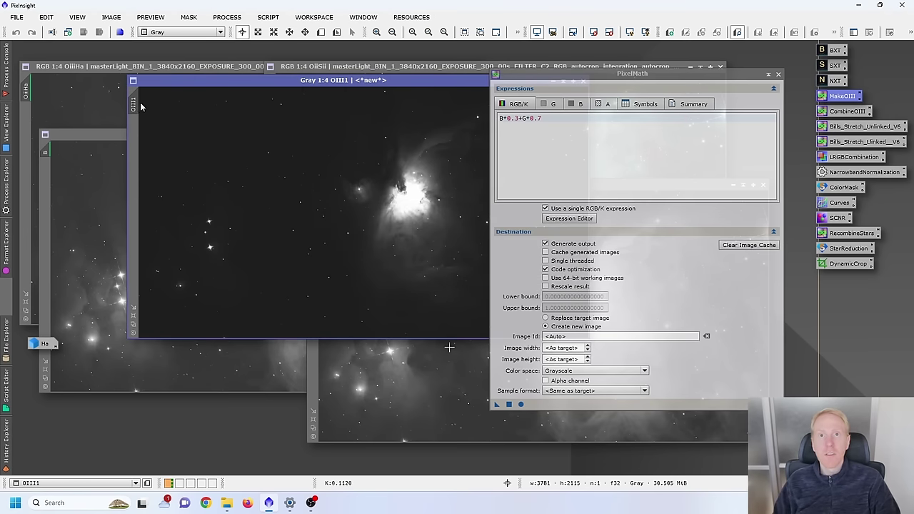
# - Auto-stretch OIII1 and iconize it below the Ha icon
pyautogui.moveTo(363, 81); pyautogui.dragTo(255, 161)
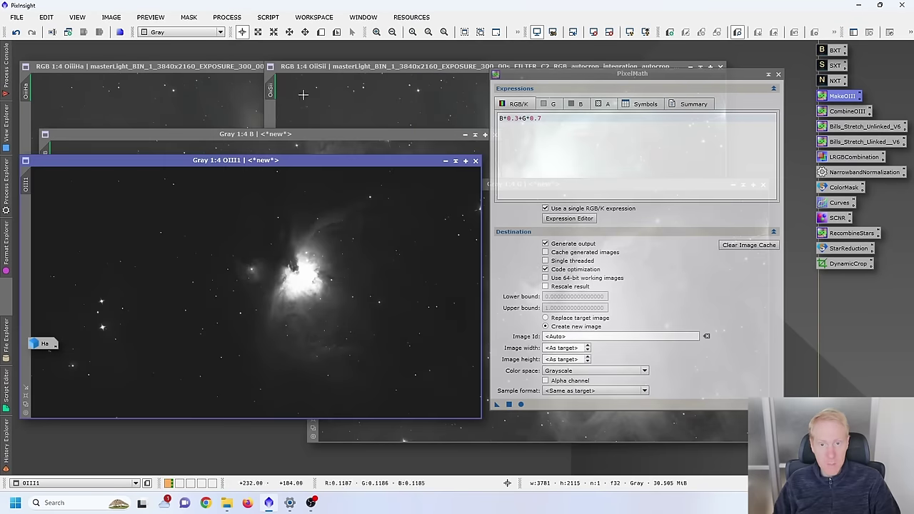
pyautogui.click(632, 33)
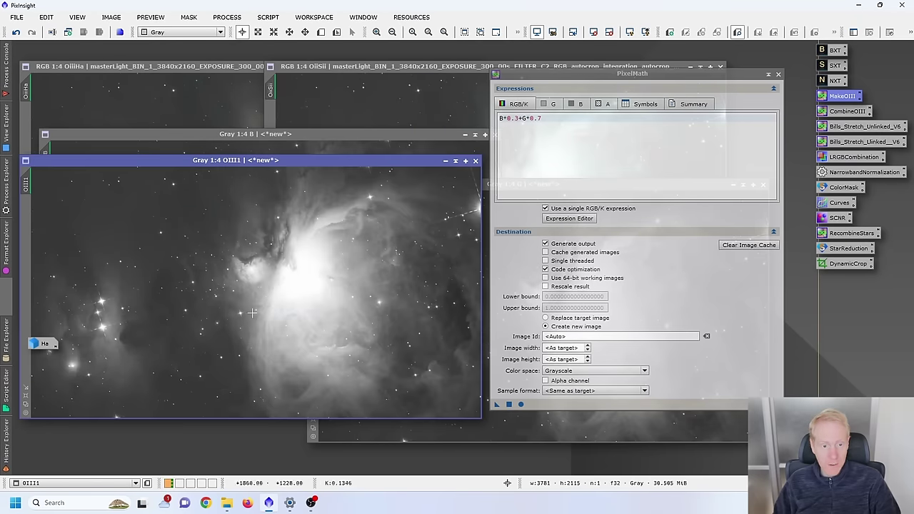
pyautogui.click(445, 161)
pyautogui.moveTo(270, 294); pyautogui.dragTo(49, 364)
pyautogui.moveTo(382, 136); pyautogui.dragTo(122, 144)
# - Close the B and G channel images without saving
pyautogui.click(222, 137)
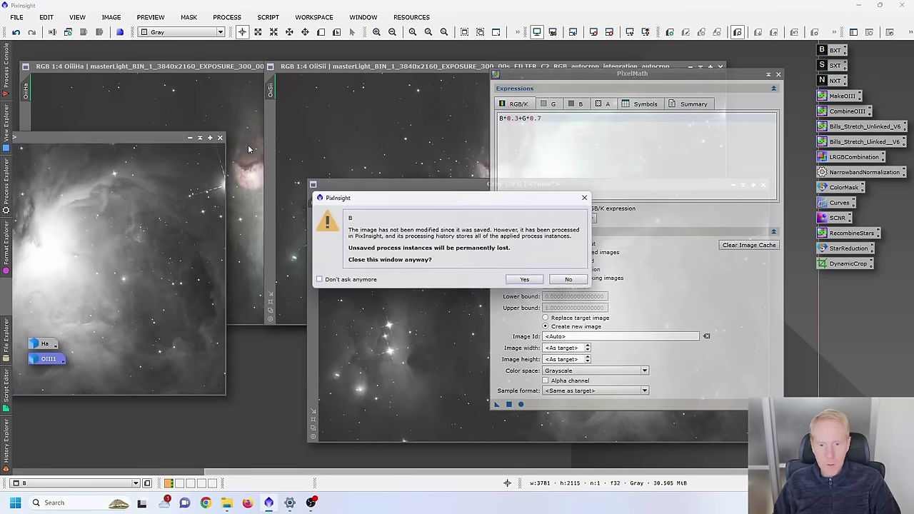
pyautogui.click(525, 279)
pyautogui.moveTo(429, 184); pyautogui.dragTo(135, 194)
pyautogui.click(442, 194)
pyautogui.click(524, 279)
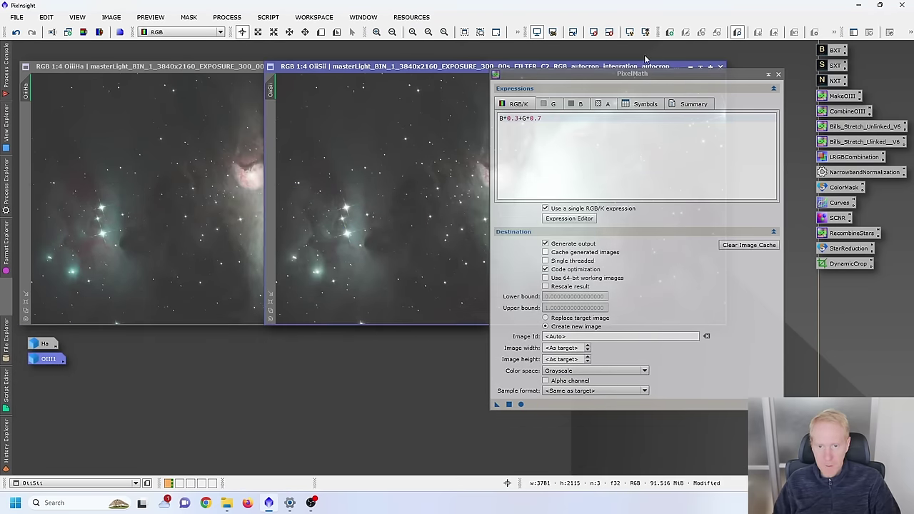
# - Split OiiSii into its channel images and rename OiiSii_R to SII
pyautogui.moveTo(757, 72); pyautogui.dragTo(834, 133)
pyautogui.moveTo(540, 69); pyautogui.dragTo(332, 79)
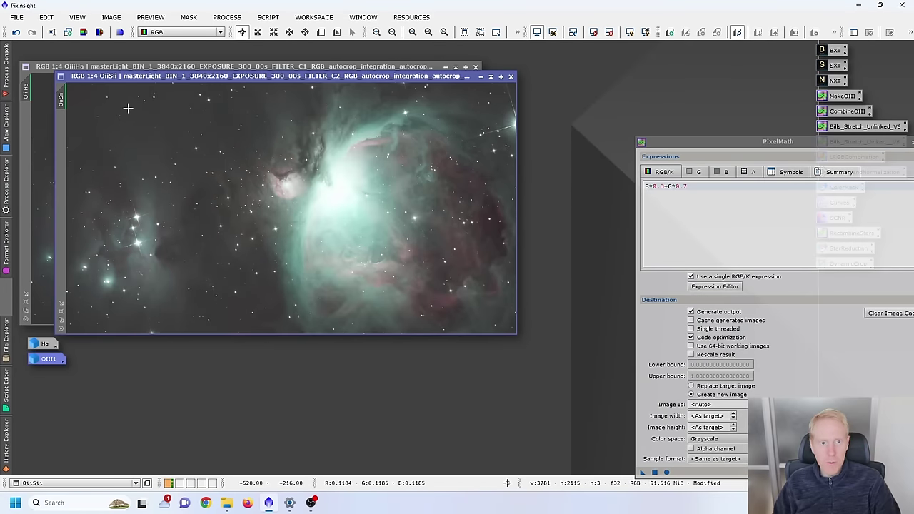
pyautogui.click(93, 33)
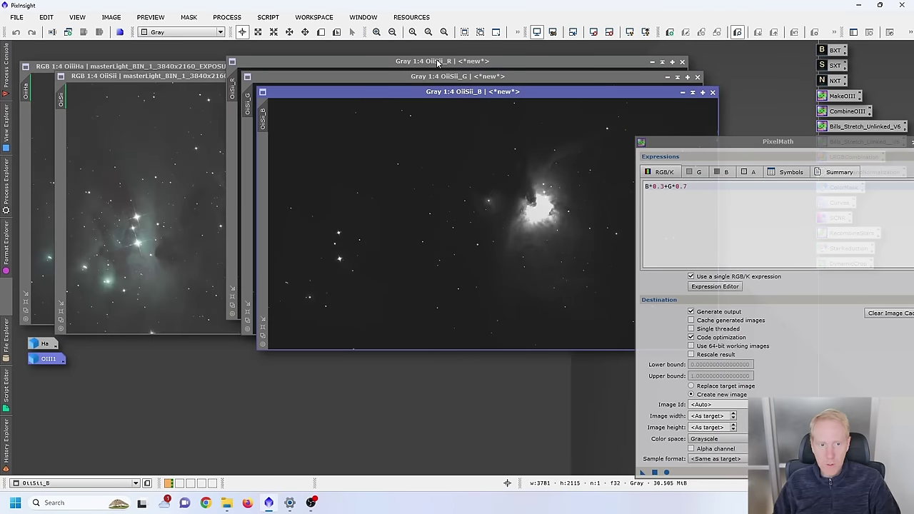
pyautogui.click(268, 77)
pyautogui.doubleClick(235, 85)
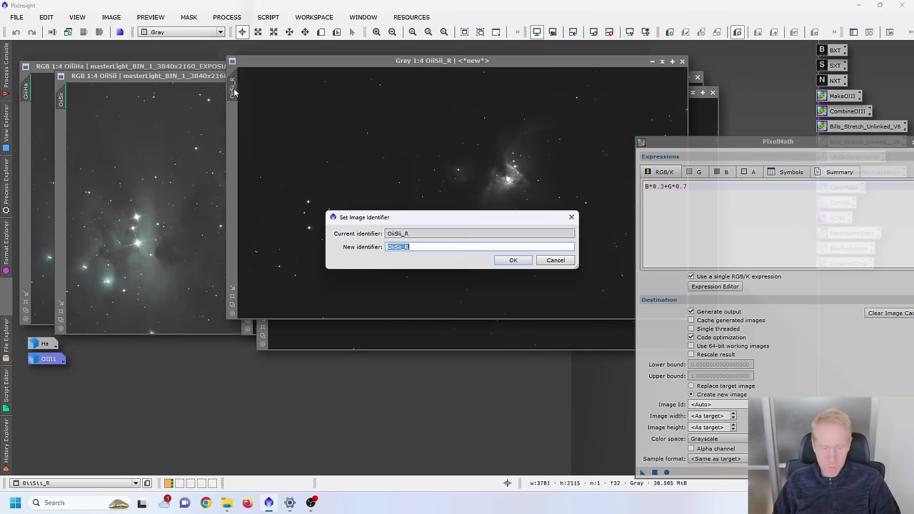
pyautogui.write('SII')
pyautogui.press('Return')
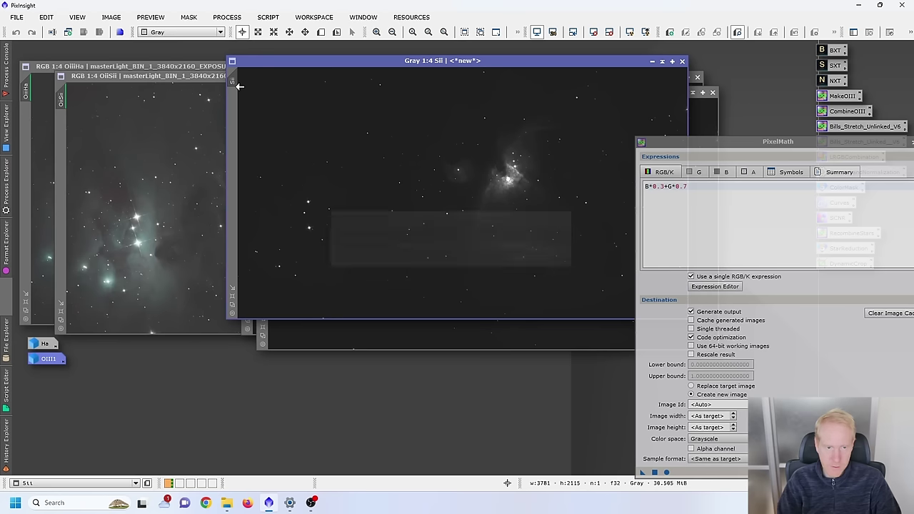
# - Auto-stretch SII and iconize it below the OIII1 icon
pyautogui.click(629, 32)
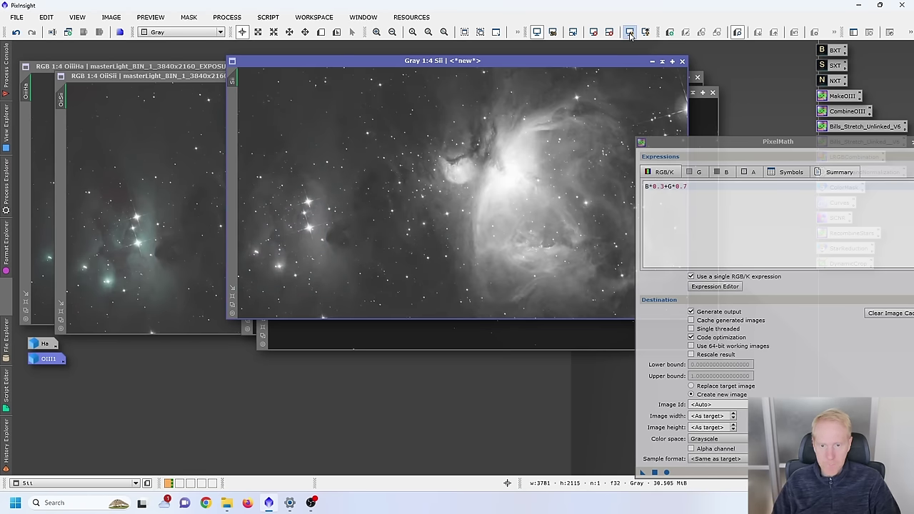
pyautogui.moveTo(493, 64); pyautogui.dragTo(377, 65)
pyautogui.click(537, 61)
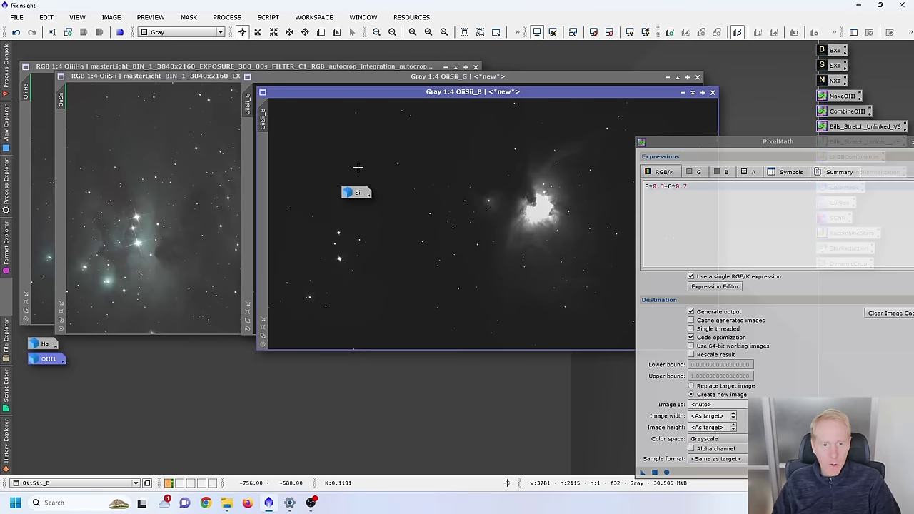
pyautogui.moveTo(361, 195); pyautogui.dragTo(46, 375)
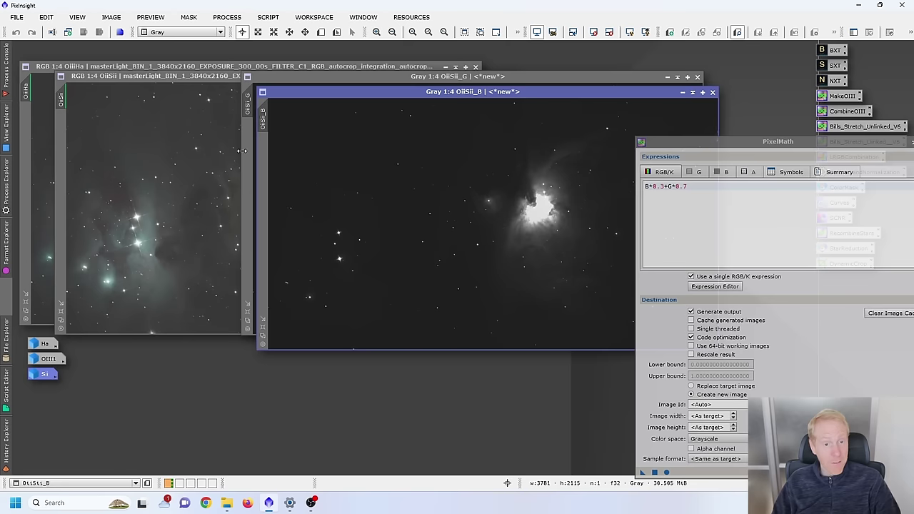
# - Rename OiiSii_G to G and OiiSii_B to B, then auto-stretch B
pyautogui.doubleClick(247, 104)
pyautogui.write('G')
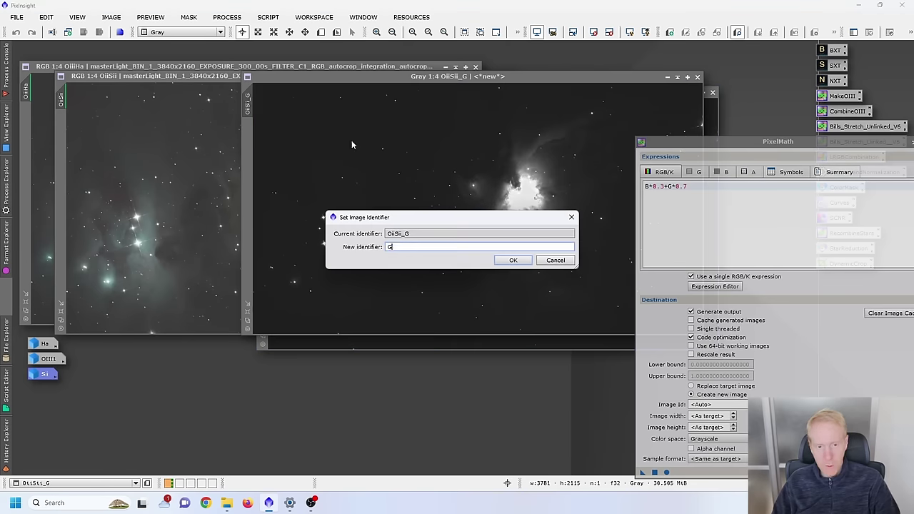
pyautogui.click(528, 258)
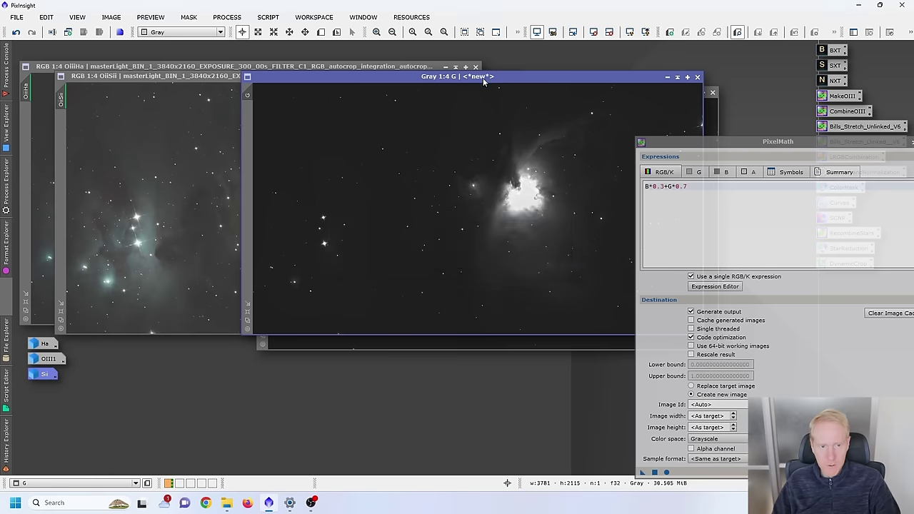
pyautogui.doubleClick(485, 77)
pyautogui.click(268, 112)
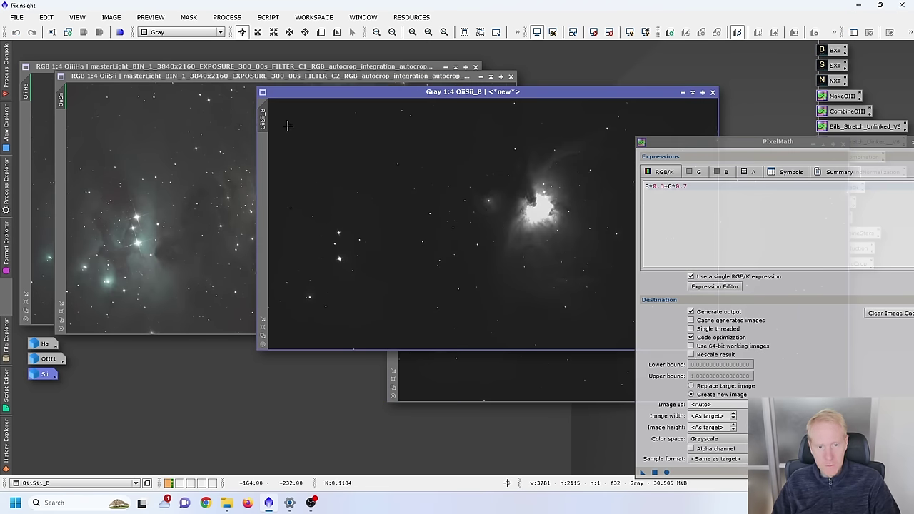
pyautogui.doubleClick(268, 112)
pyautogui.write('B')
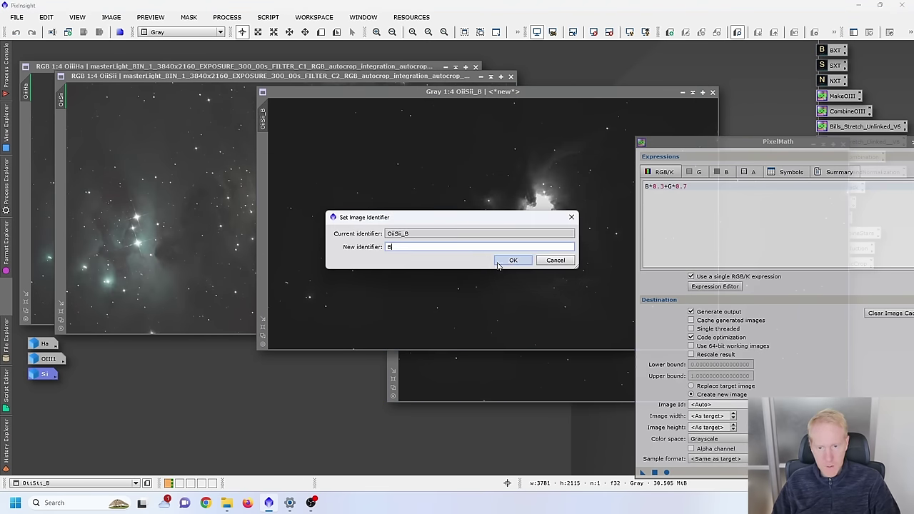
pyautogui.click(513, 258)
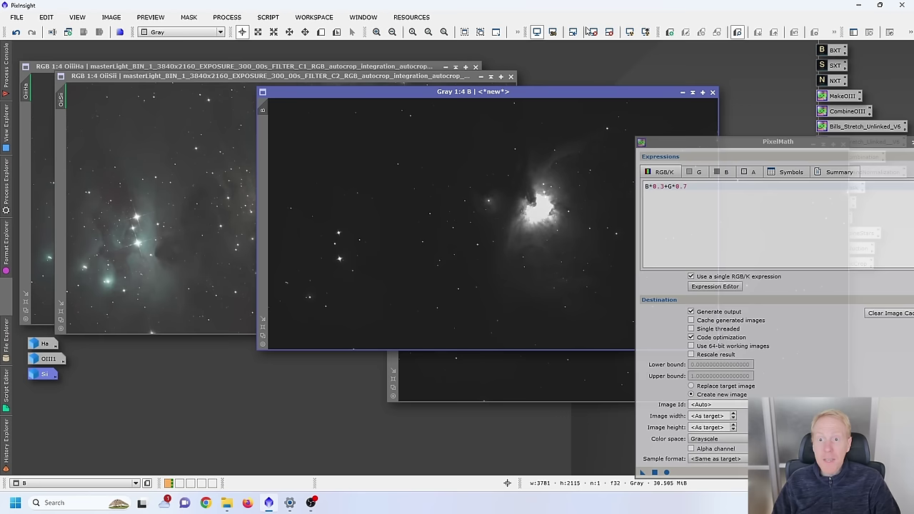
pyautogui.click(630, 32)
# - Auto-stretch G and apply PixelMath B*0.3+G*0.7 to create a new Image18
pyautogui.click(506, 377)
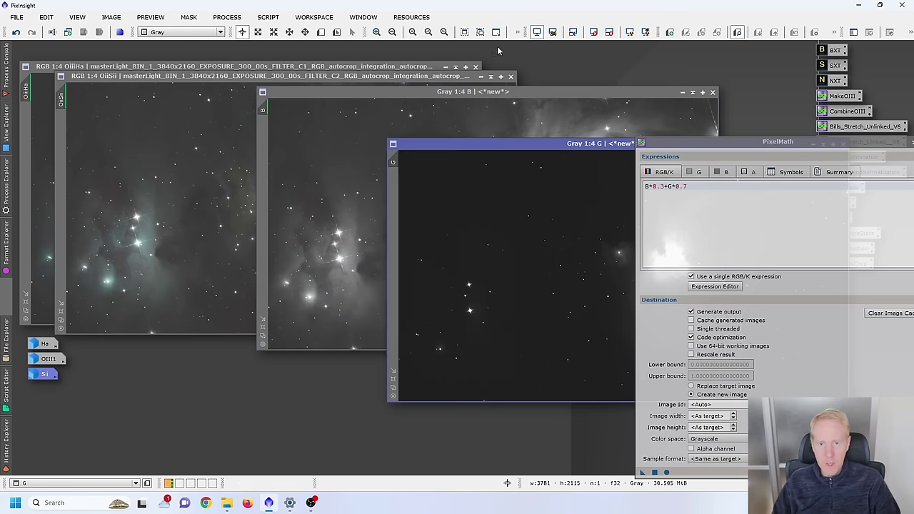
pyautogui.click(630, 32)
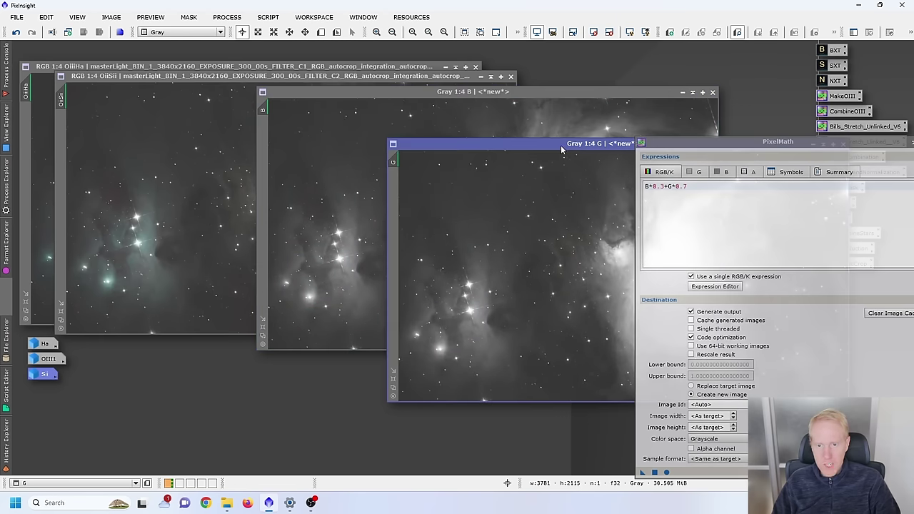
pyautogui.moveTo(560, 145); pyautogui.dragTo(388, 137)
pyautogui.moveTo(714, 142); pyautogui.dragTo(524, 61)
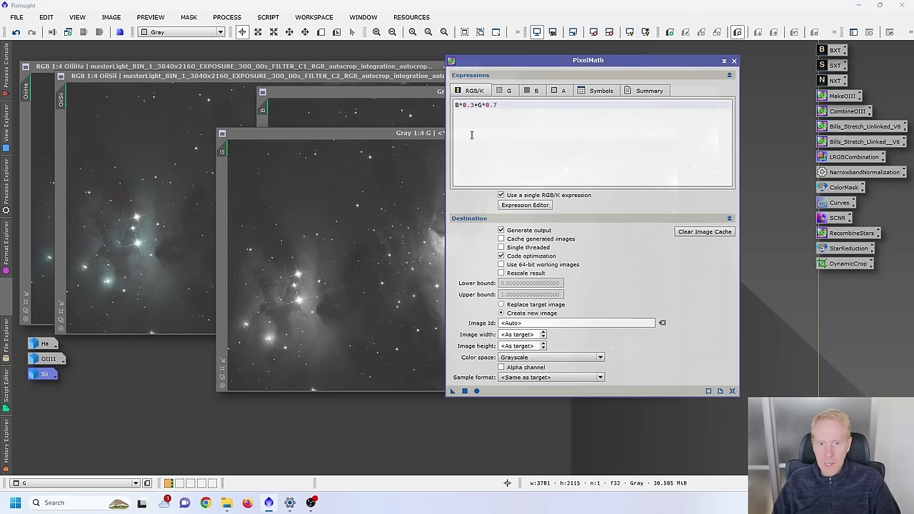
pyautogui.click(464, 391)
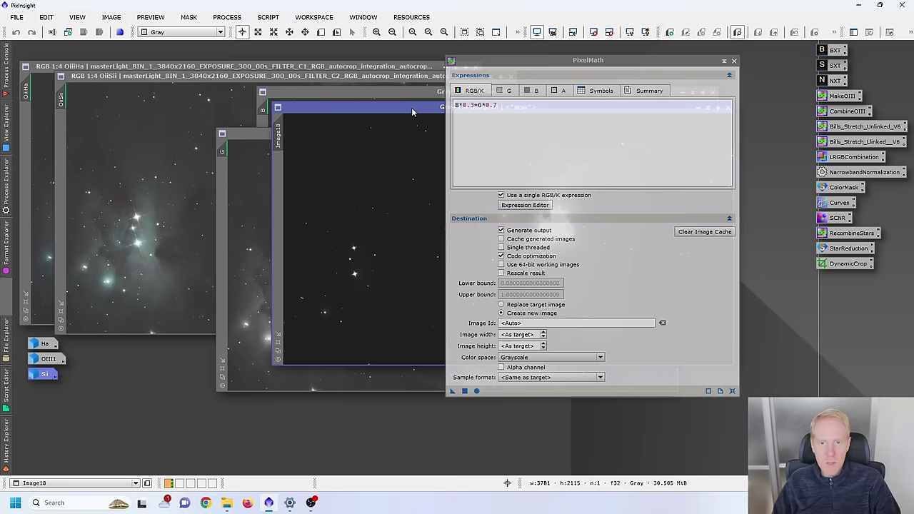
pyautogui.moveTo(411, 108); pyautogui.dragTo(317, 93)
pyautogui.click(735, 62)
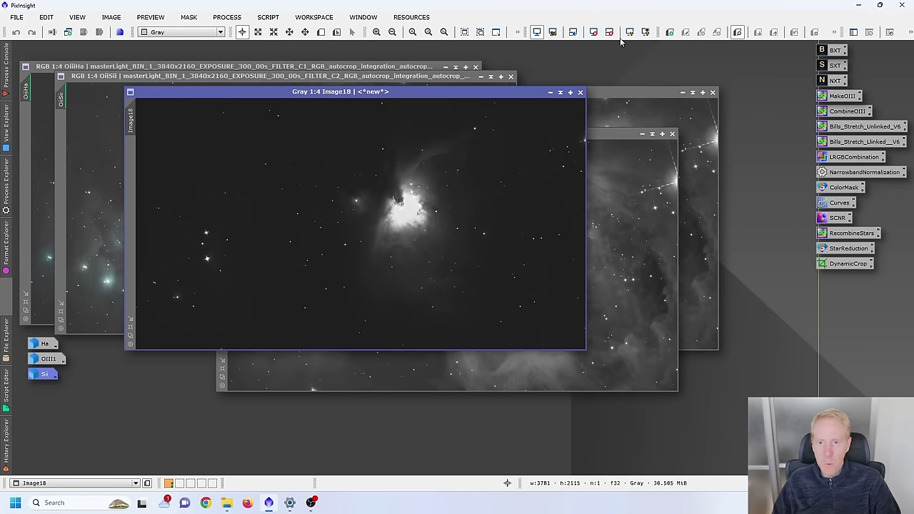
# - Auto-stretch Image18 and rename it OIII2
pyautogui.click(629, 33)
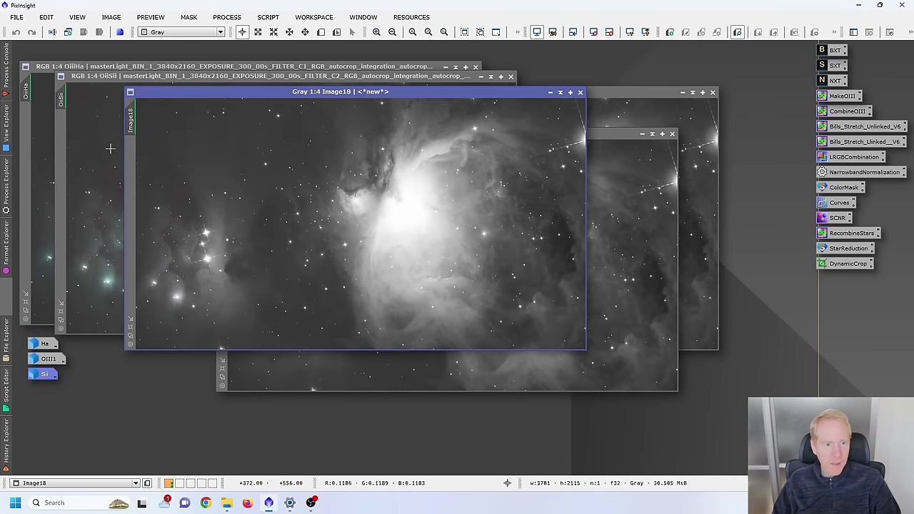
pyautogui.doubleClick(131, 120)
pyautogui.write('OIII2')
pyautogui.press('Return')
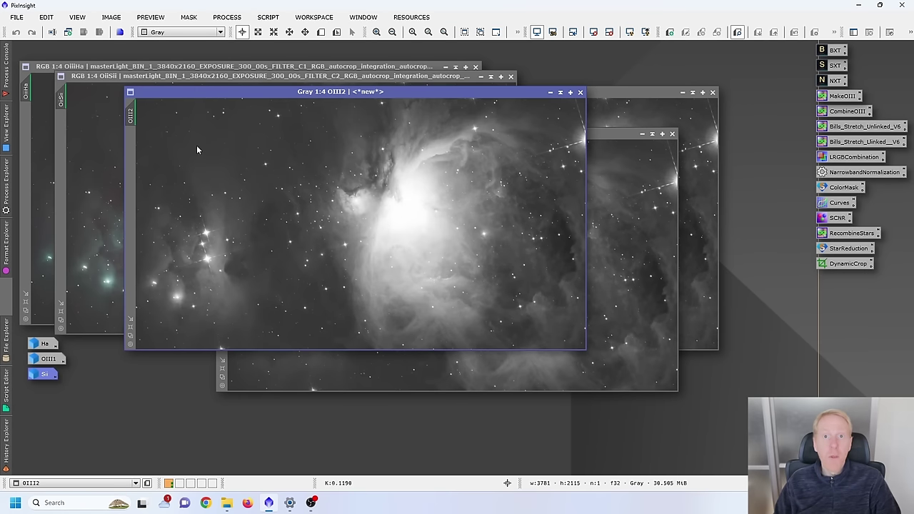
# - Iconize OIII2 beside the channel icons and close G and B without saving
pyautogui.click(550, 93)
pyautogui.moveTo(376, 226); pyautogui.dragTo(46, 393)
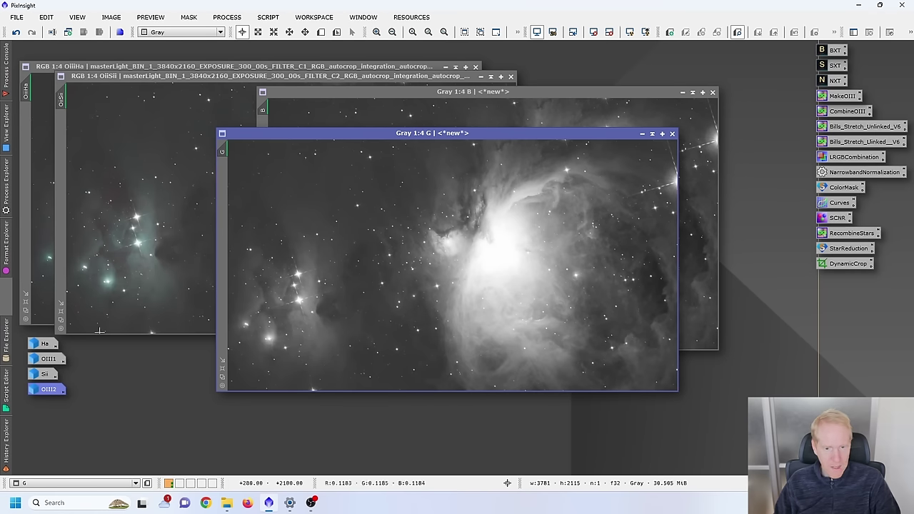
pyautogui.click(672, 134)
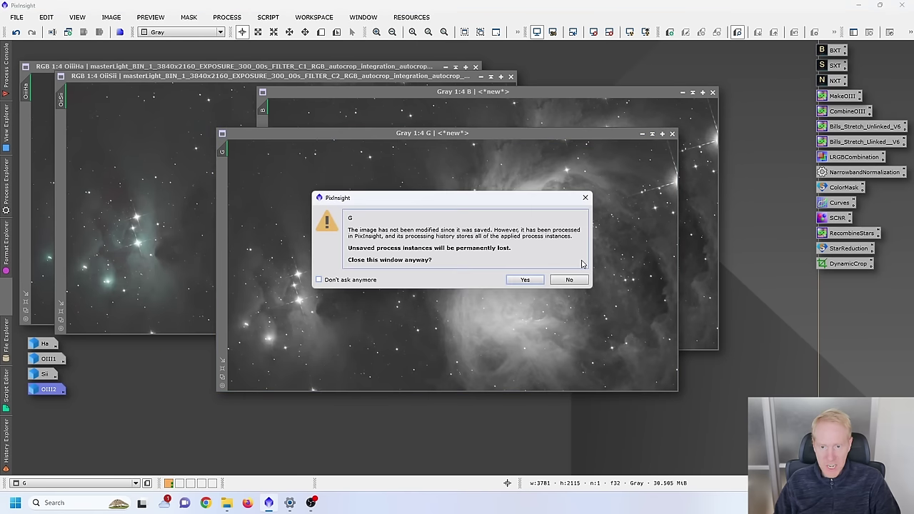
pyautogui.click(521, 280)
pyautogui.click(712, 93)
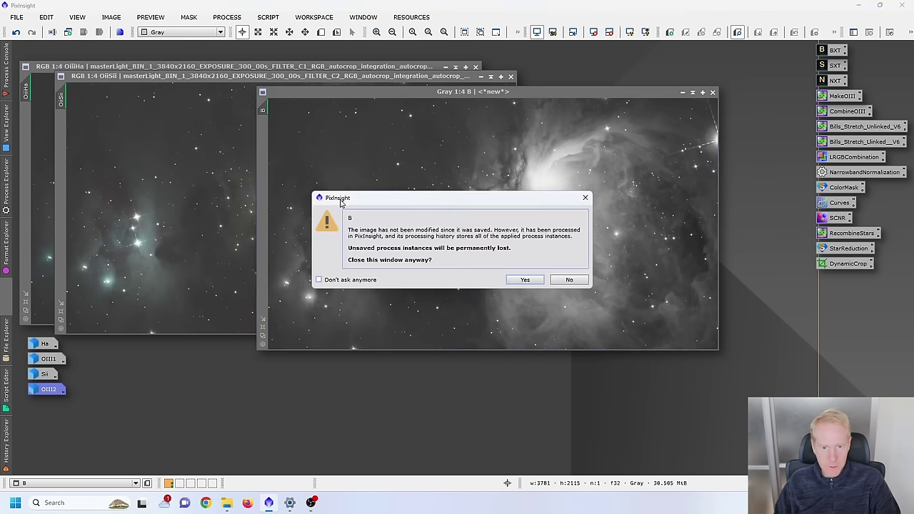
pyautogui.click(523, 280)
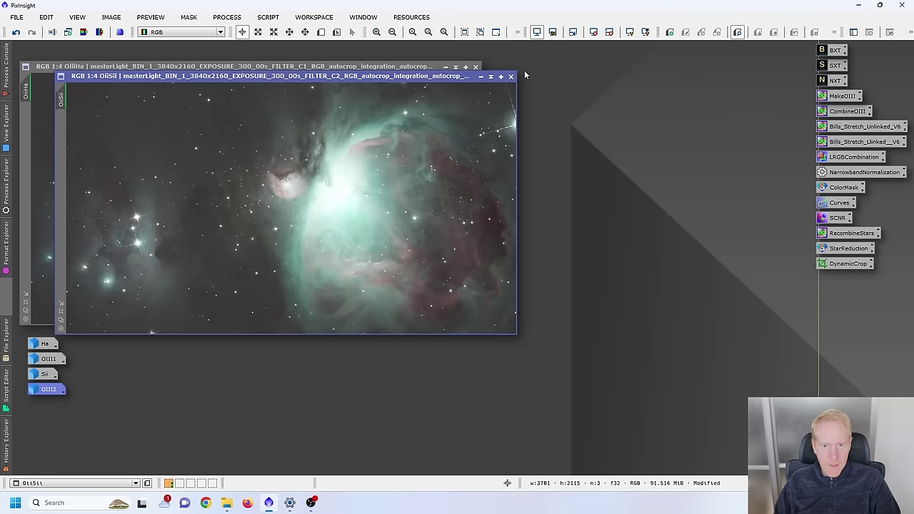
# - Iconize OiiSii and OiiHa and park their icons on the right side
pyautogui.click(481, 76)
pyautogui.moveTo(294, 209); pyautogui.dragTo(864, 366)
pyautogui.click(445, 66)
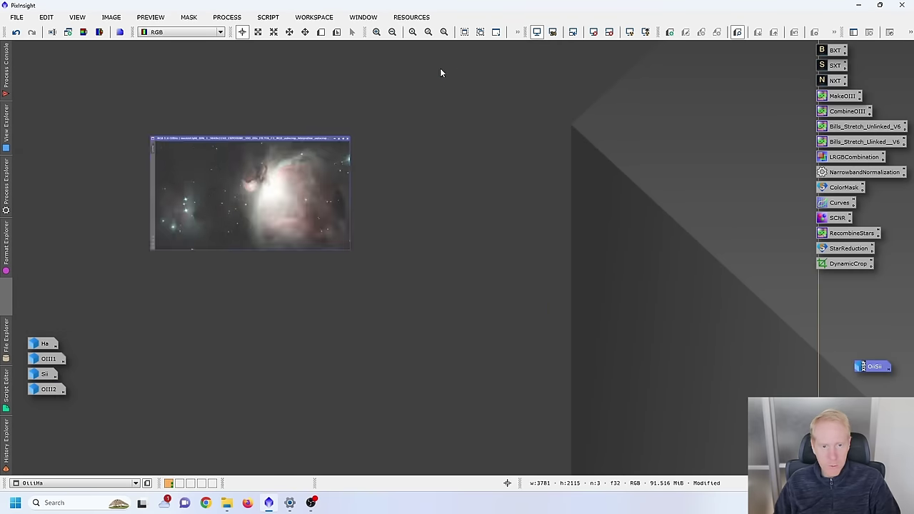
pyautogui.moveTo(268, 200); pyautogui.dragTo(874, 381)
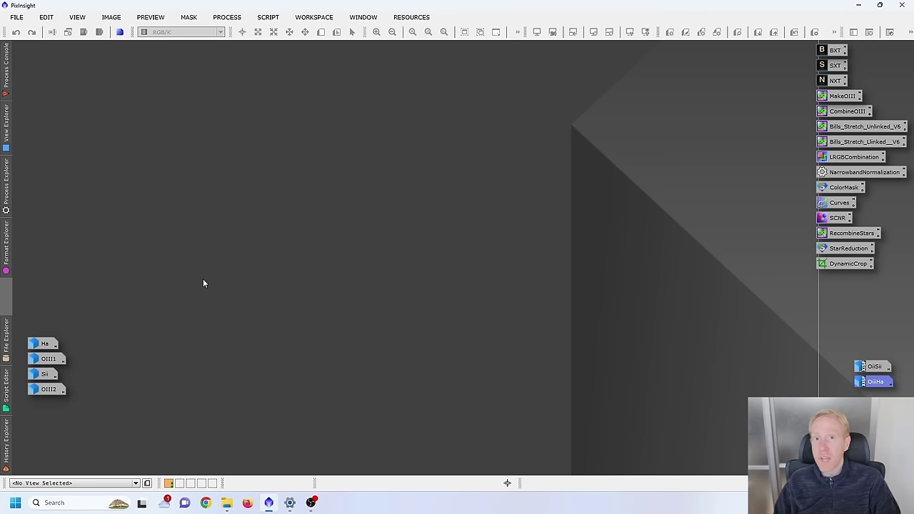
# - Reopen OIII1 and OIII2 from their icons in overlapping windows
pyautogui.click(44, 361)
pyautogui.doubleClick(44, 360)
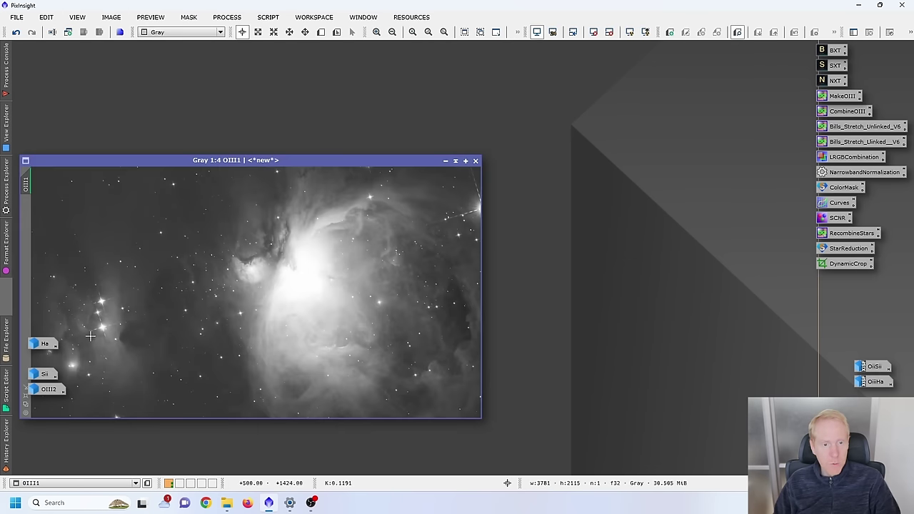
pyautogui.moveTo(265, 159); pyautogui.dragTo(254, 60)
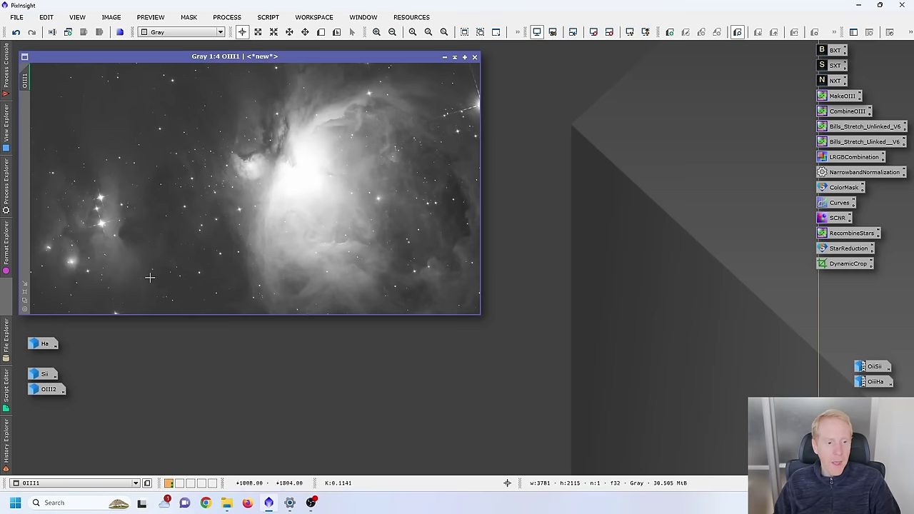
pyautogui.doubleClick(48, 389)
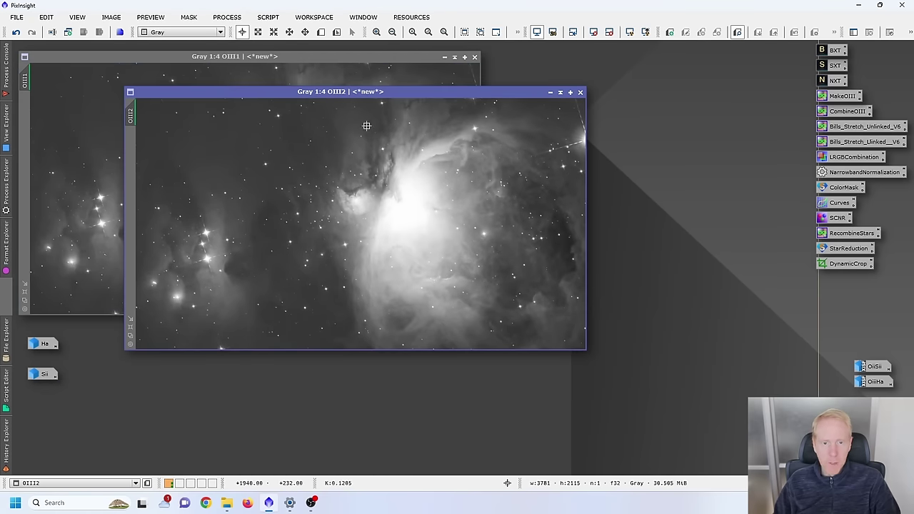
pyautogui.moveTo(353, 96); pyautogui.dragTo(550, 177)
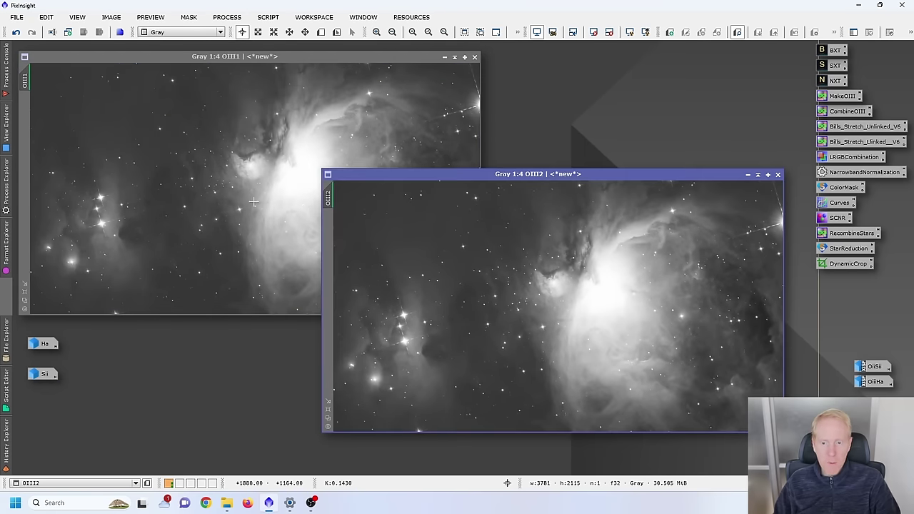
# - Alternate OIII1 and OIII2 in front to compare them
pyautogui.click(239, 200)
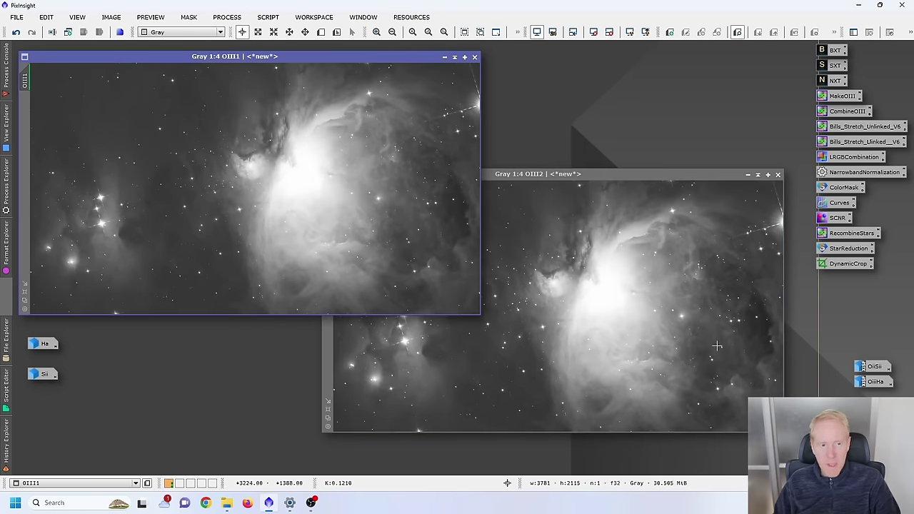
pyautogui.click(529, 176)
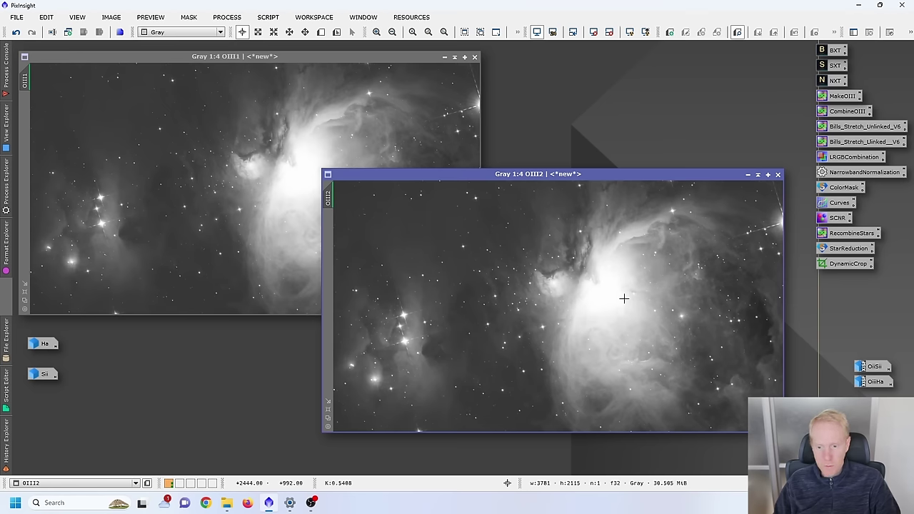
pyautogui.click(244, 165)
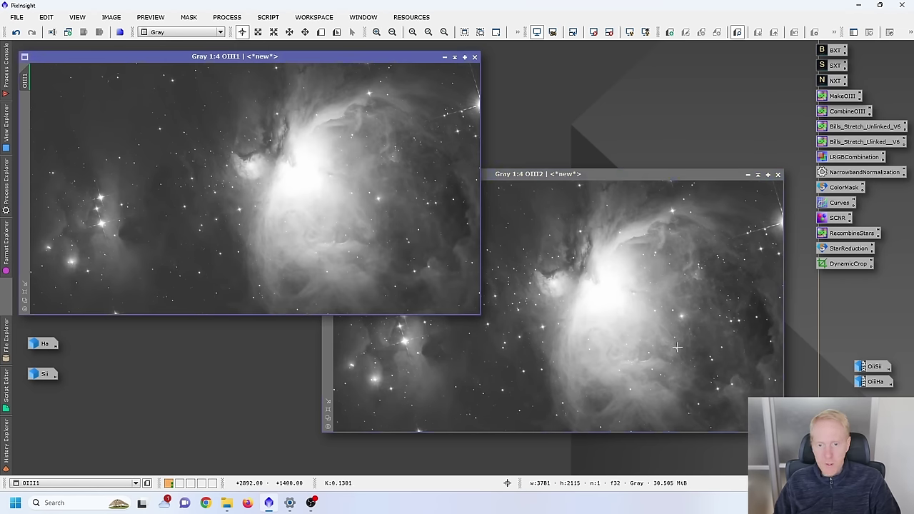
pyautogui.click(608, 326)
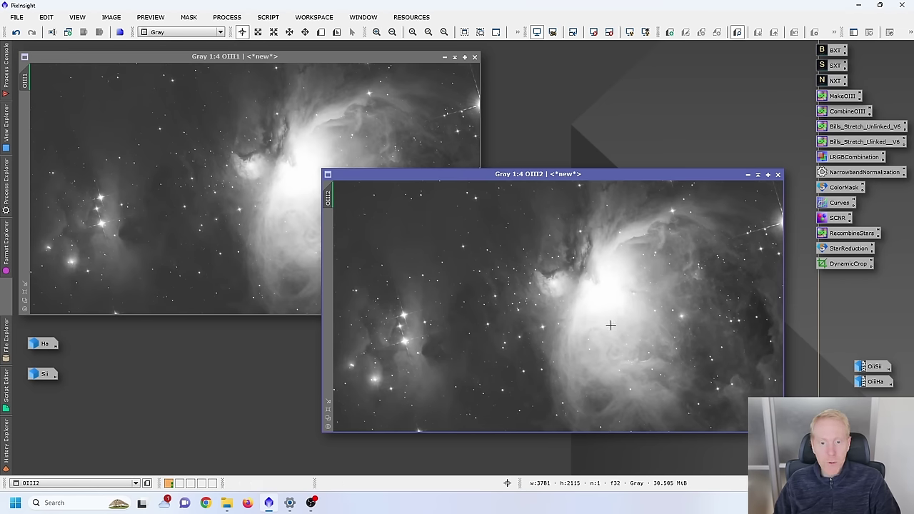
pyautogui.click(126, 136)
pyautogui.click(393, 179)
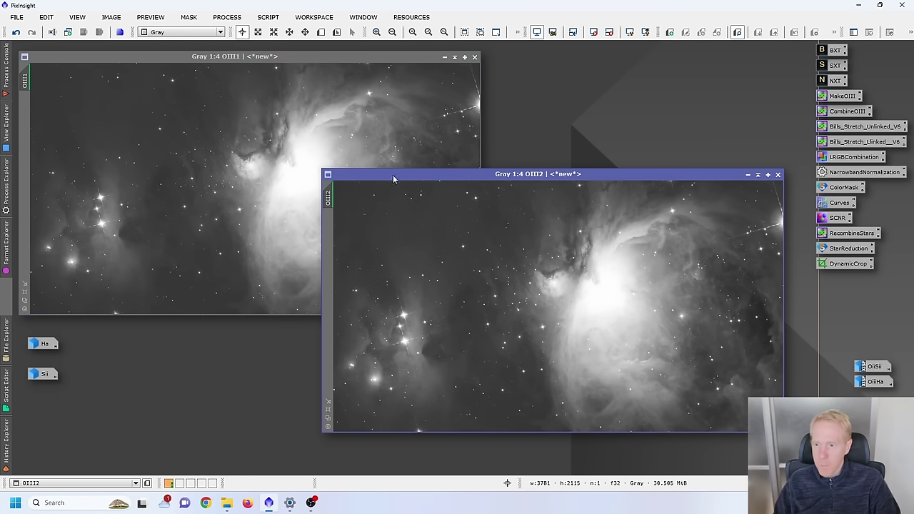
# - Average OIII1 and OIII2 at 0.5 each into a new image using the CombineOIII PixelMath setup
pyautogui.doubleClick(840, 114)
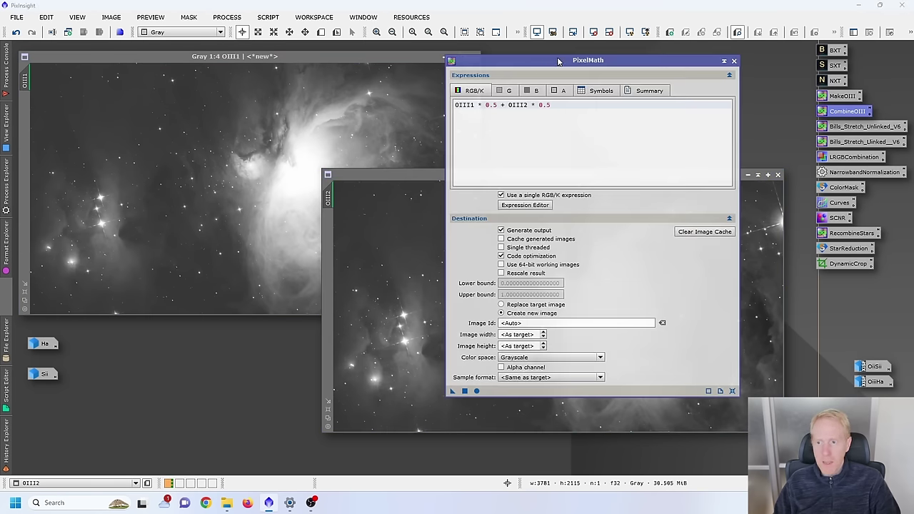
pyautogui.moveTo(560, 62); pyautogui.dragTo(312, 65)
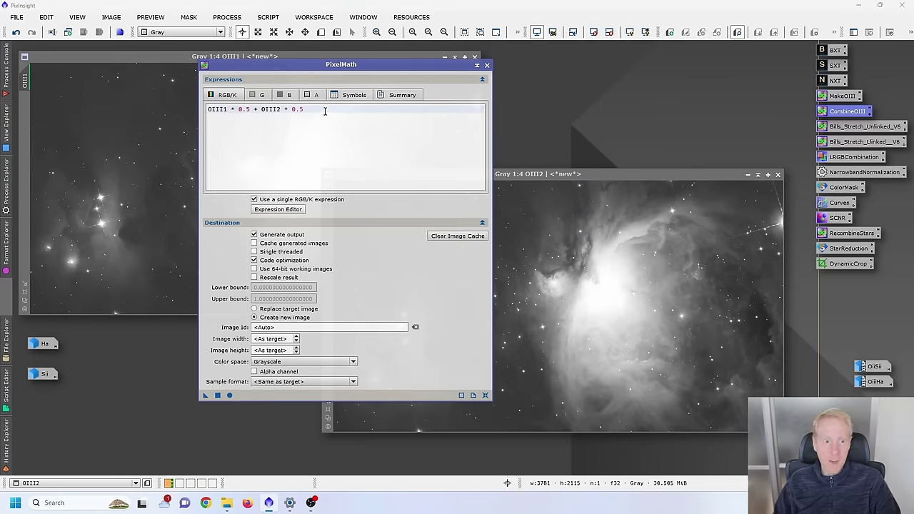
pyautogui.moveTo(329, 109); pyautogui.dragTo(203, 111)
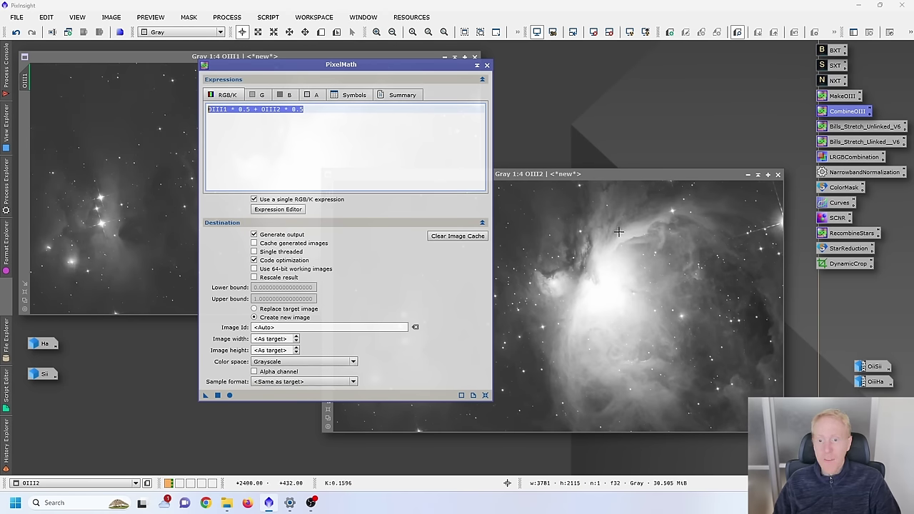
pyautogui.click(634, 246)
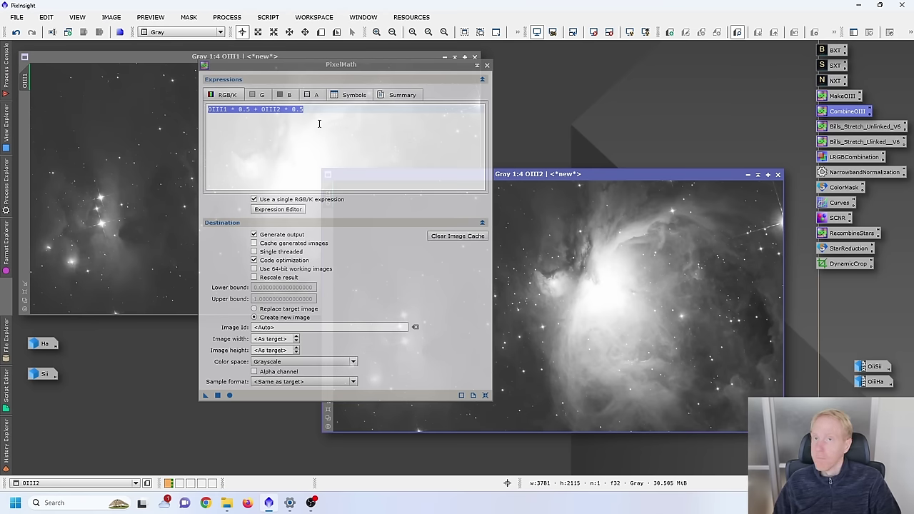
pyautogui.click(215, 397)
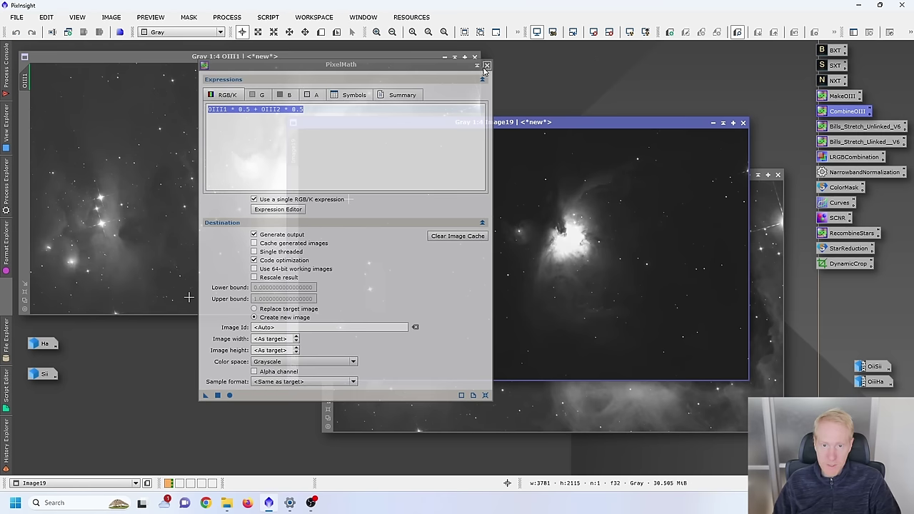
# - Close PixelMath and iconize OIII1 into the right-hand icon group
pyautogui.click(487, 66)
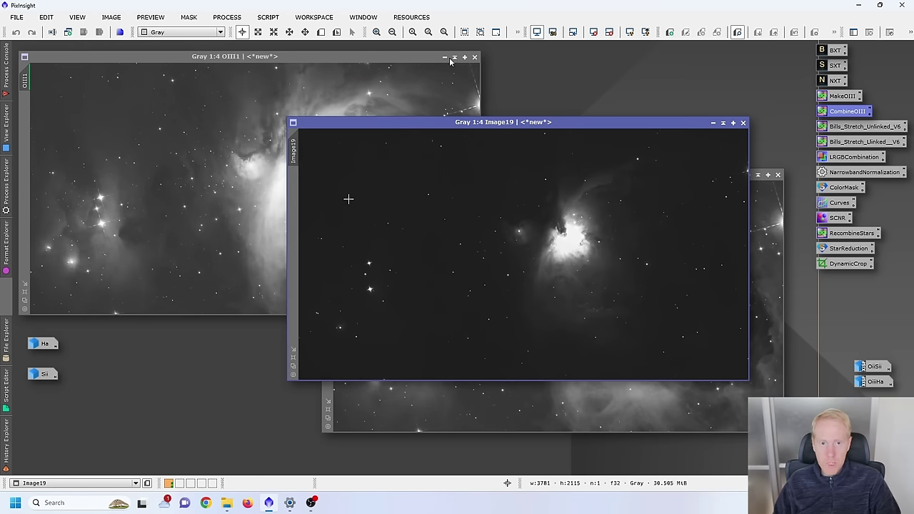
pyautogui.click(388, 96)
pyautogui.moveTo(37, 362); pyautogui.dragTo(886, 395)
# - Iconize OIII2 and delete its icon
pyautogui.click(699, 403)
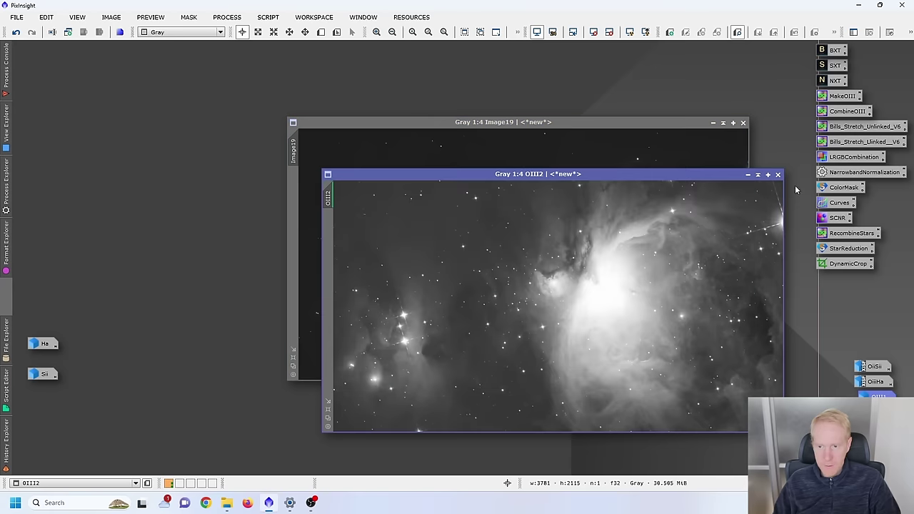
pyautogui.click(748, 175)
pyautogui.moveTo(50, 401)
pyautogui.mouseDown()
pyautogui.moveTo(98, 405)
pyautogui.moveTo(51, 400)
pyautogui.mouseUp()
pyautogui.press('Delete')
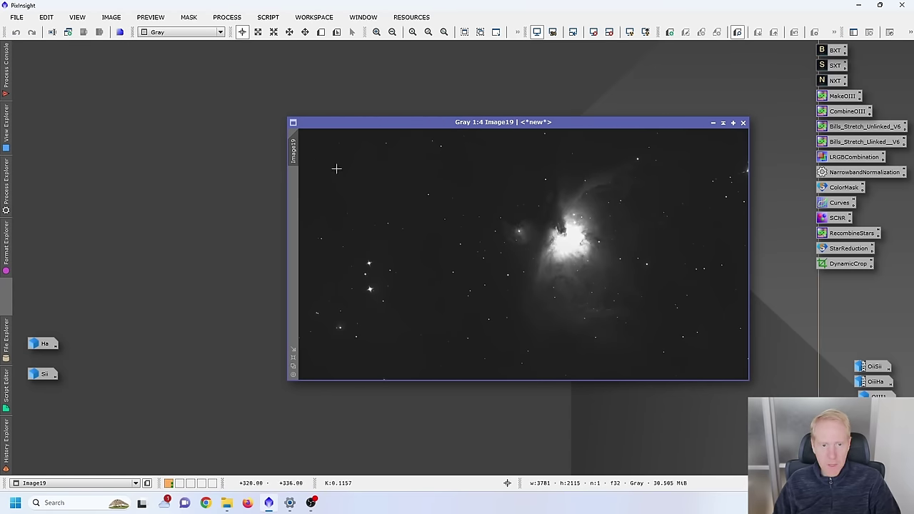
# - Rename Image19 to Oiii, auto-stretch it, and iconize it between Ha and Sii
pyautogui.doubleClick(295, 149)
pyautogui.write('Oiii')
pyautogui.press('Return')
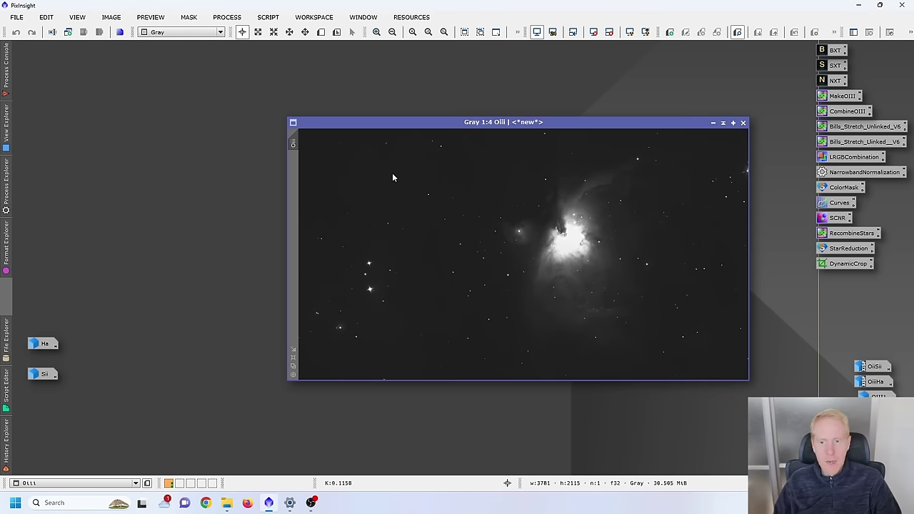
pyautogui.click(629, 32)
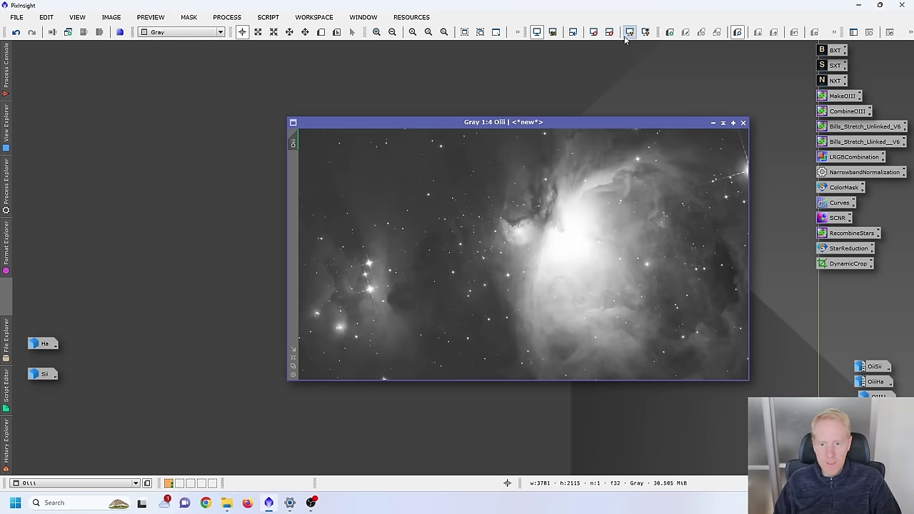
pyautogui.click(712, 123)
pyautogui.moveTo(536, 255); pyautogui.dragTo(44, 359)
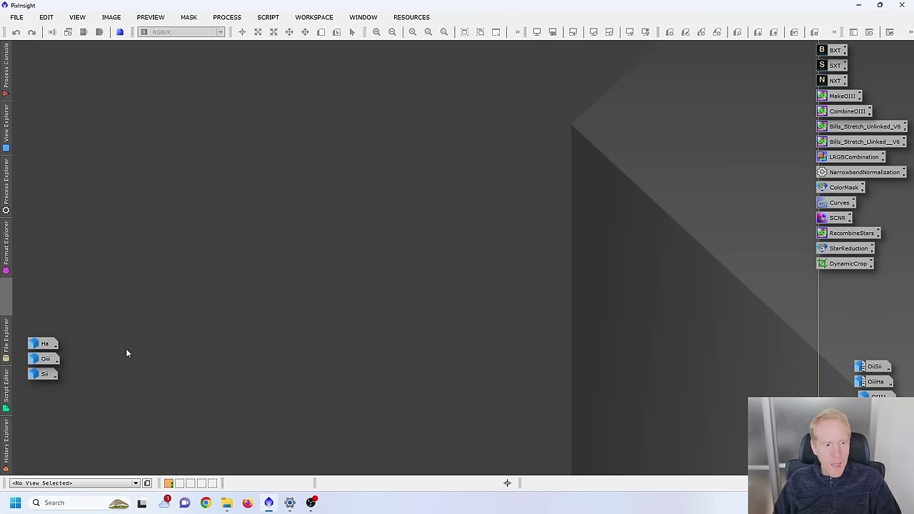
pyautogui.click(39, 345)
pyautogui.click(44, 361)
# - Reopen Ha, Oiii and Sii, shrink and zoom out the windows, and tile all three
pyautogui.click(44, 375)
pyautogui.click(327, 345)
pyautogui.doubleClick(40, 345)
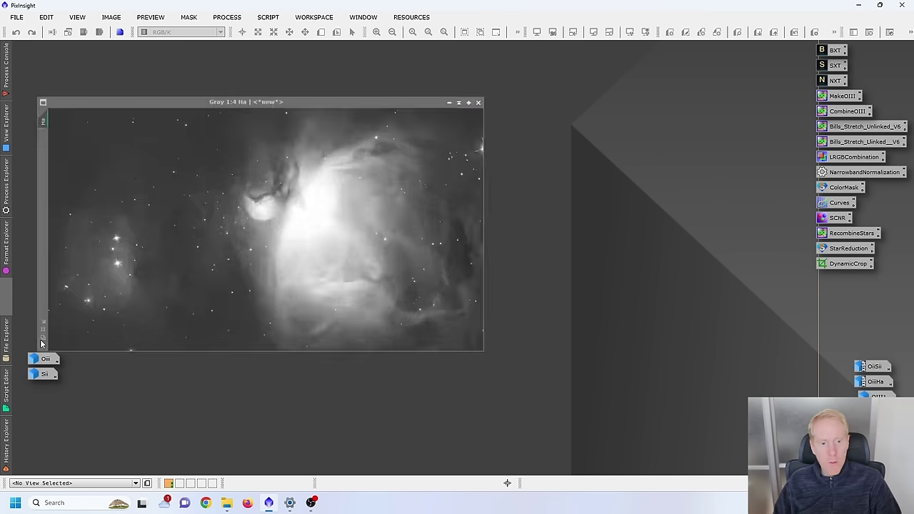
pyautogui.moveTo(189, 50); pyautogui.dragTo(195, 47)
pyautogui.moveTo(471, 305); pyautogui.dragTo(411, 254)
pyautogui.scroll(-2, 322, 200)
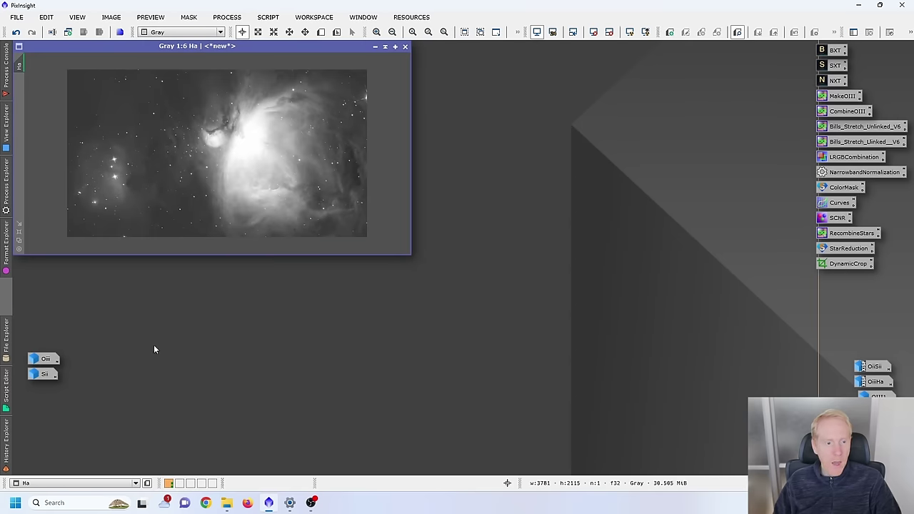
pyautogui.doubleClick(48, 364)
pyautogui.scroll(-2, 621, 245)
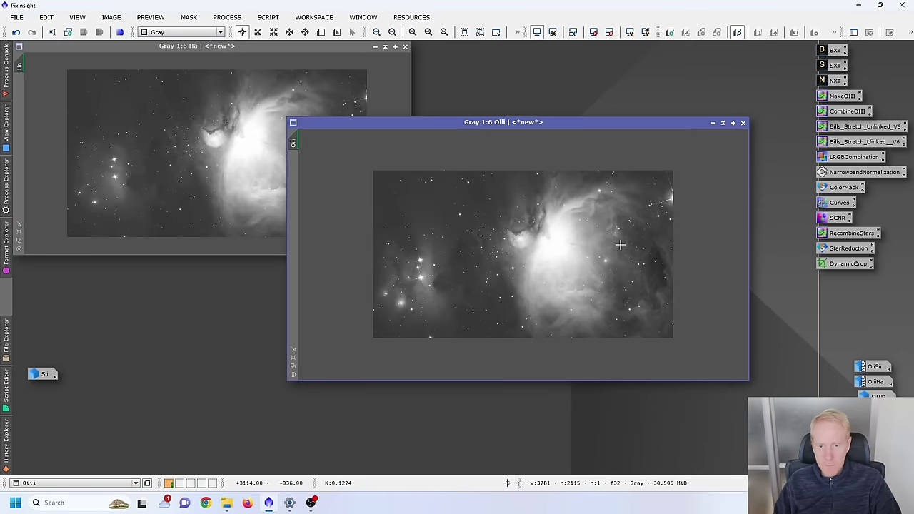
pyautogui.hotkey('ctrl', 'shift', 't')
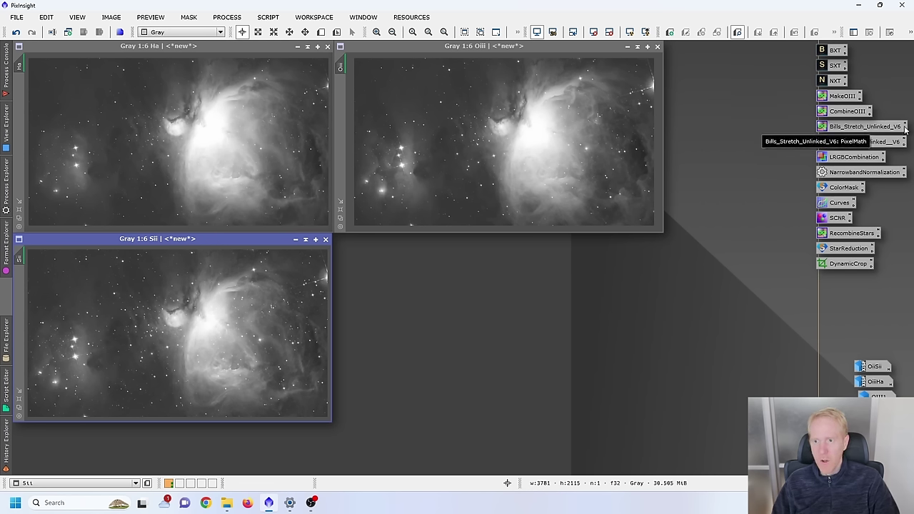
# - Reset the STF display stretch on Oiii, Ha and Sii back to linear
pyautogui.click(859, 128)
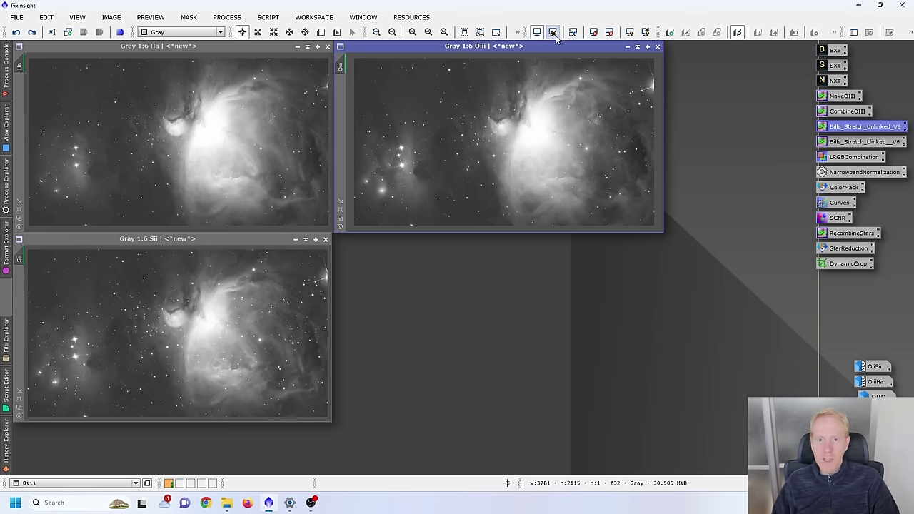
pyautogui.click(593, 32)
pyautogui.click(224, 91)
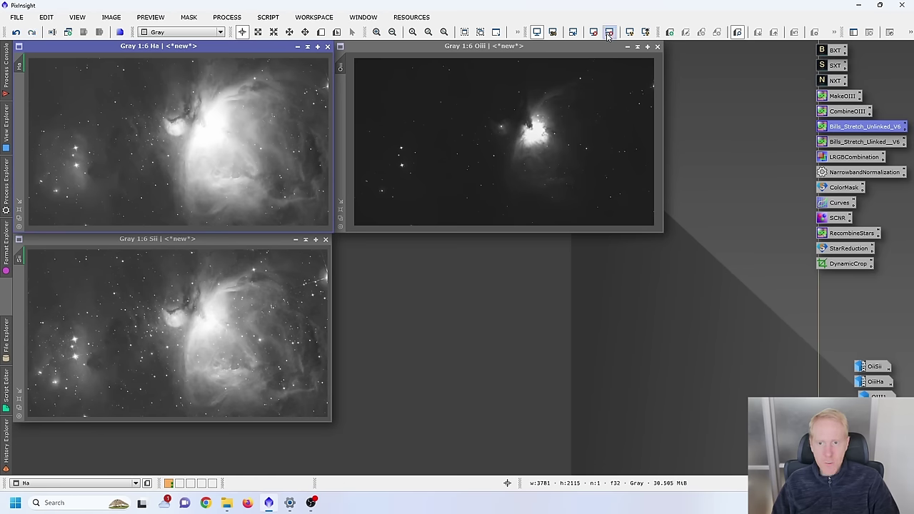
pyautogui.click(593, 33)
pyautogui.click(214, 329)
pyautogui.click(594, 33)
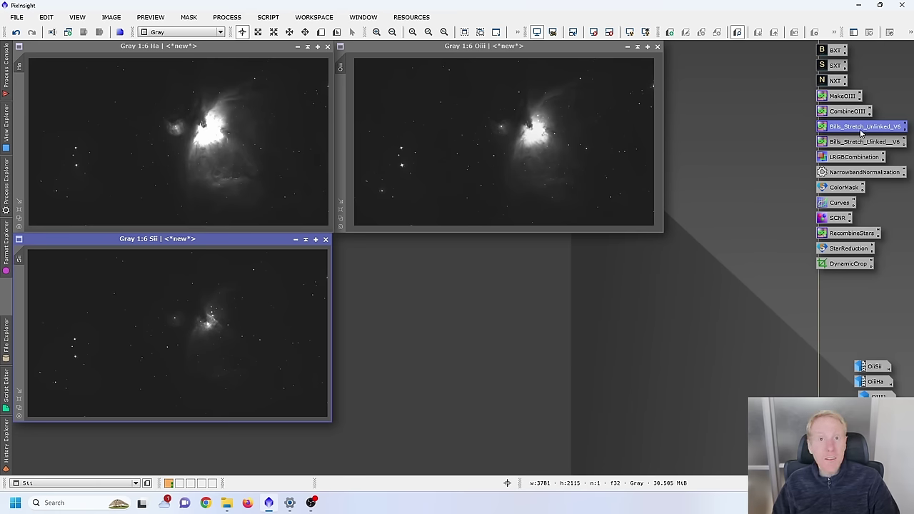
# - Apply the Bills_Stretch_Unlinked_V6 script to Oiii, Ha and Sii
pyautogui.moveTo(860, 133); pyautogui.dragTo(487, 132)
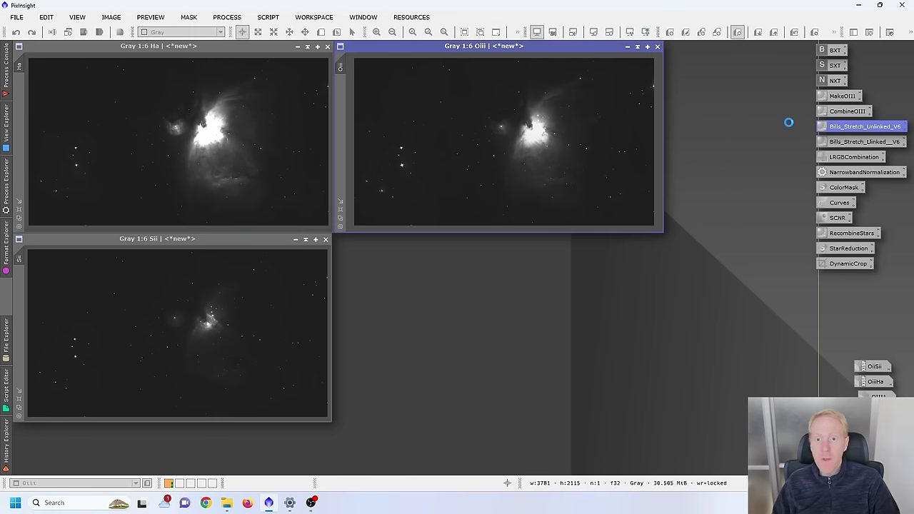
pyautogui.moveTo(849, 131); pyautogui.dragTo(209, 130)
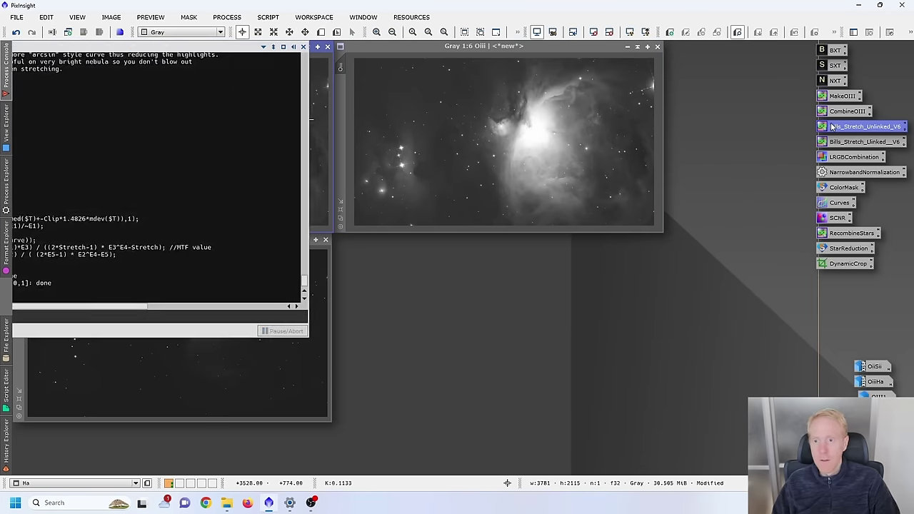
pyautogui.moveTo(860, 127); pyautogui.dragTo(119, 312)
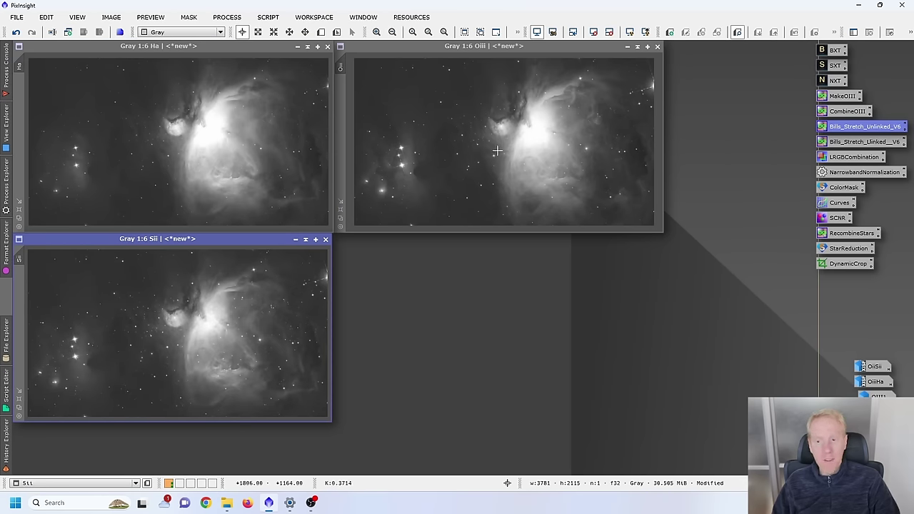
# - Open LRGBCombination and set Ha as the lightness source
pyautogui.doubleClick(852, 157)
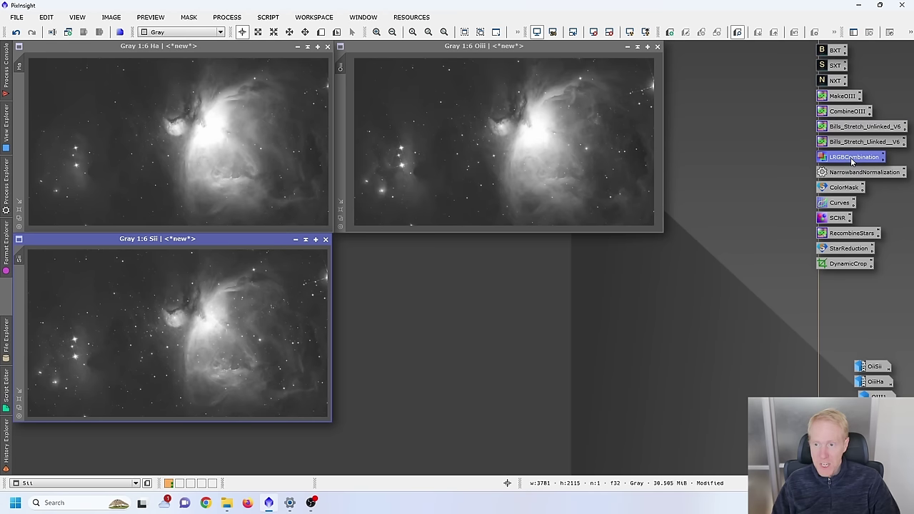
pyautogui.moveTo(797, 262); pyautogui.dragTo(523, 164)
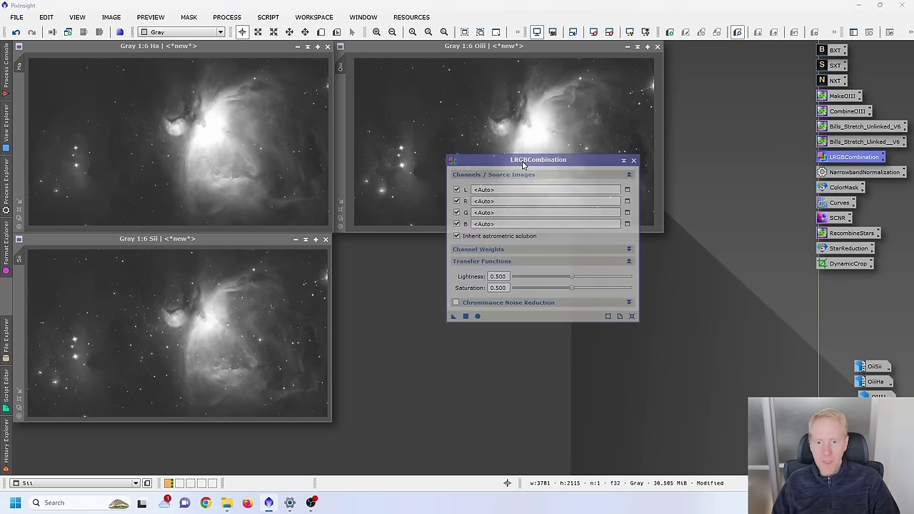
pyautogui.click(627, 190)
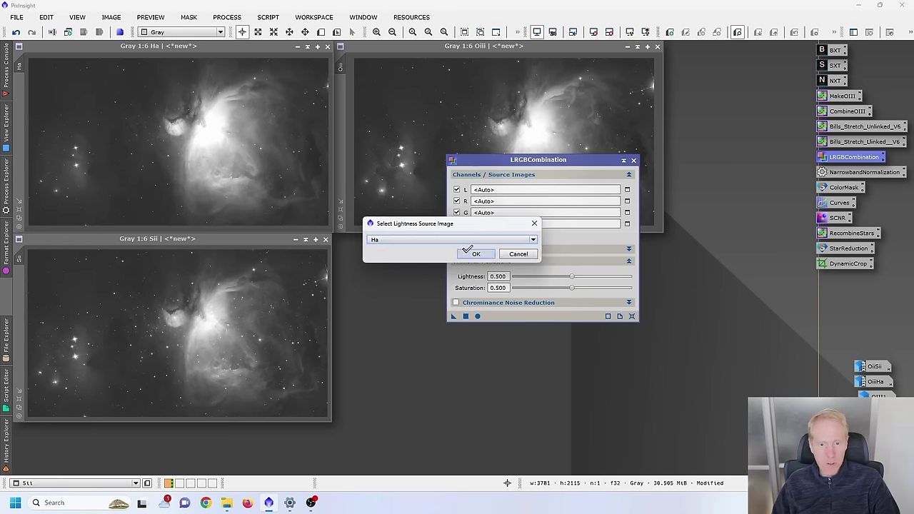
pyautogui.click(468, 252)
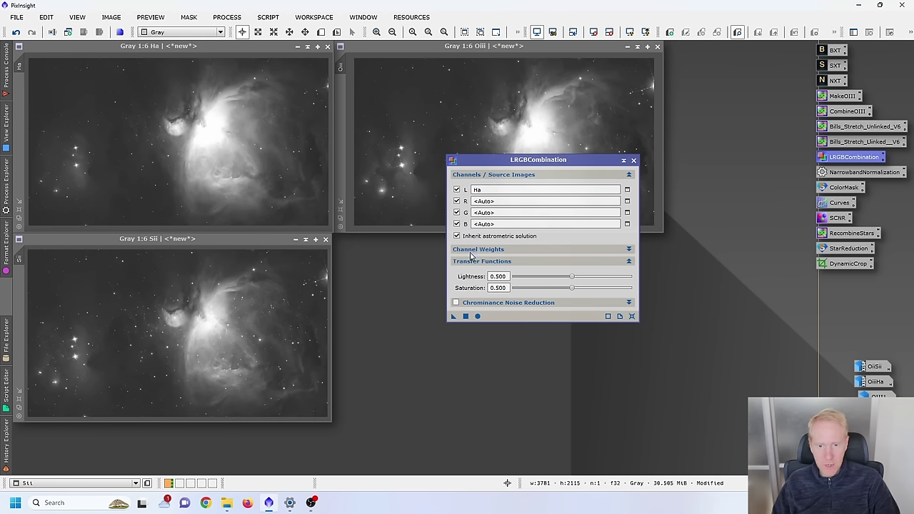
# - Assign Sii to the red channel and Ha to the green channel
pyautogui.click(628, 202)
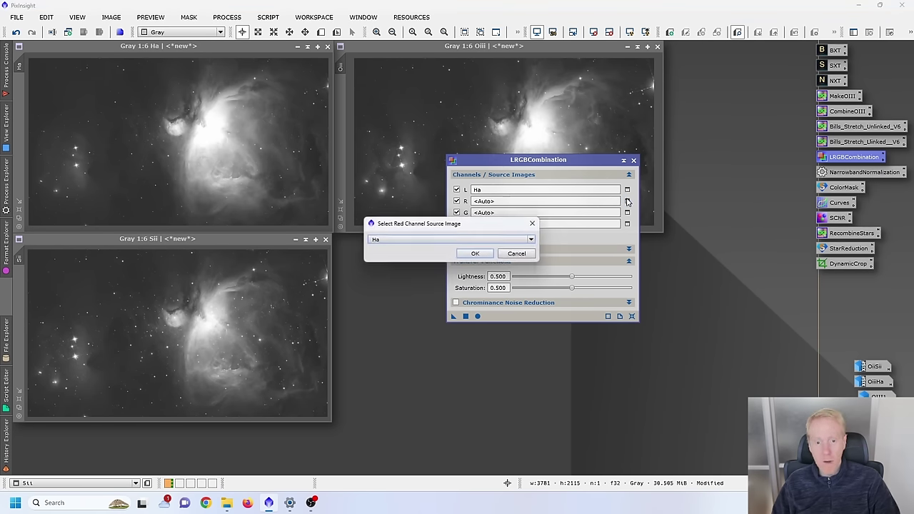
pyautogui.click(391, 244)
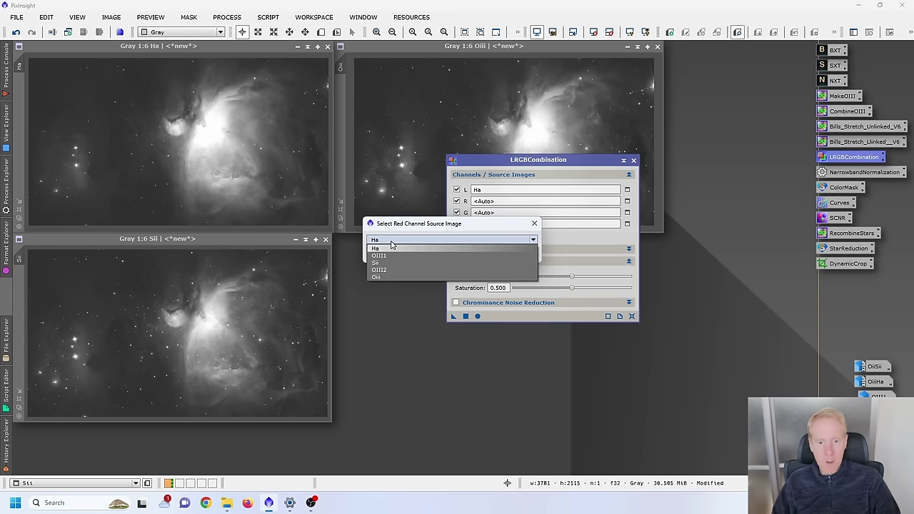
pyautogui.click(378, 265)
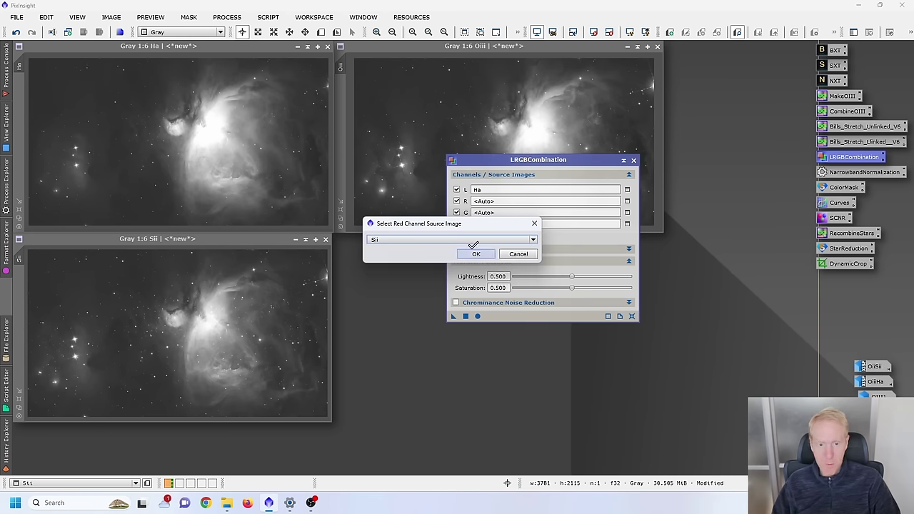
pyautogui.click(475, 254)
pyautogui.click(627, 212)
pyautogui.click(452, 238)
pyautogui.click(407, 248)
pyautogui.click(475, 254)
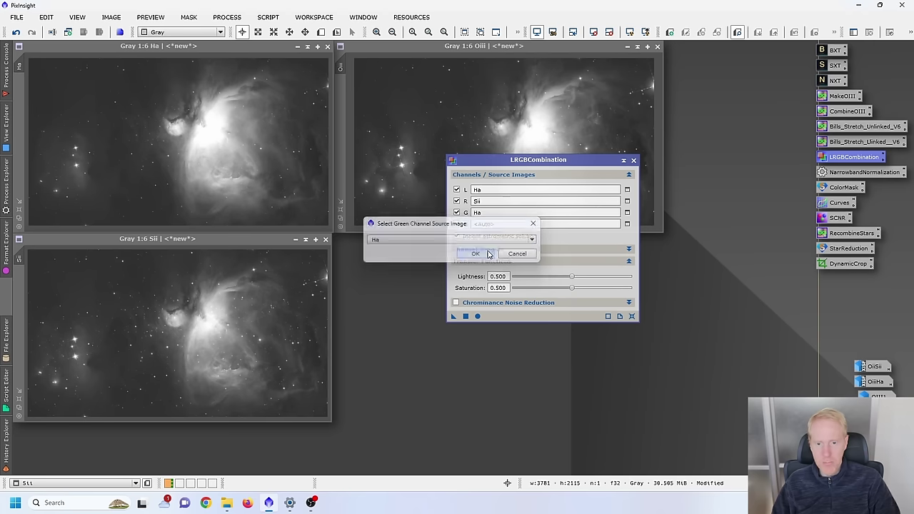
# - Assign Oiii to the blue channel and run the combination to create Image20
pyautogui.click(627, 224)
pyautogui.click(375, 239)
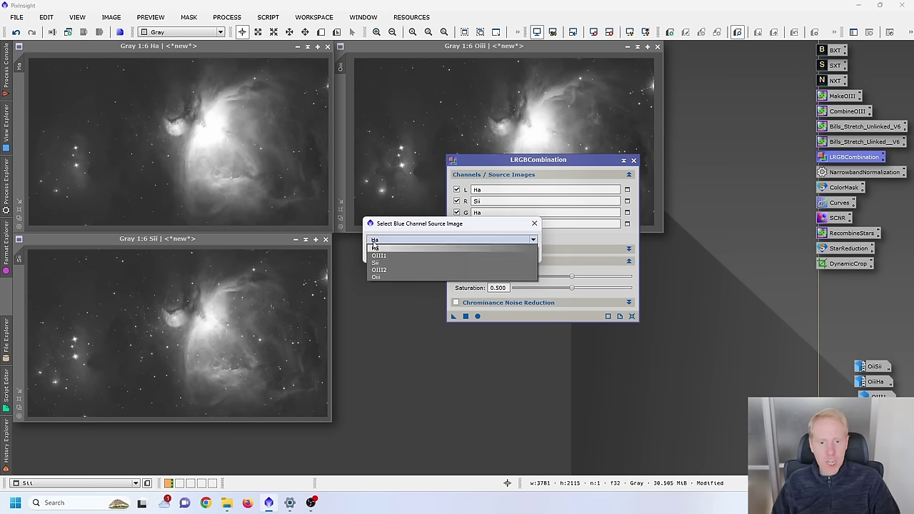
pyautogui.click(381, 278)
pyautogui.click(476, 253)
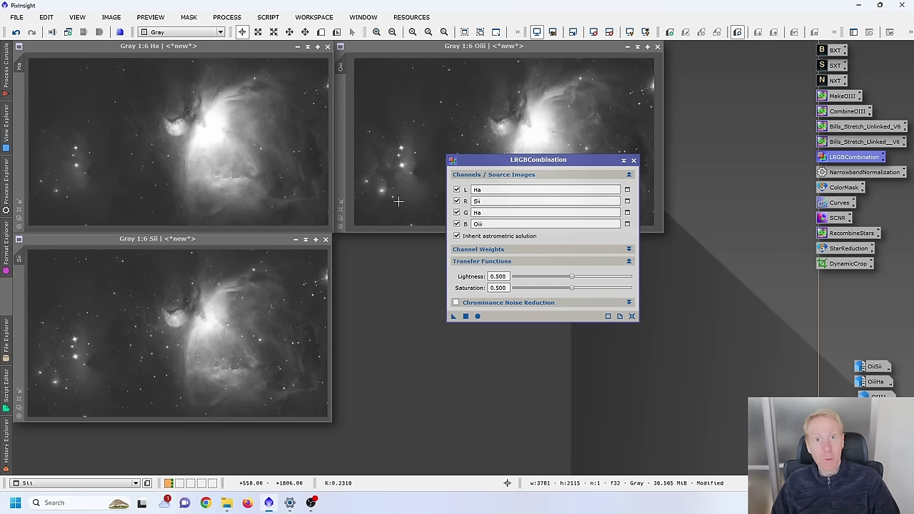
pyautogui.press('F6')
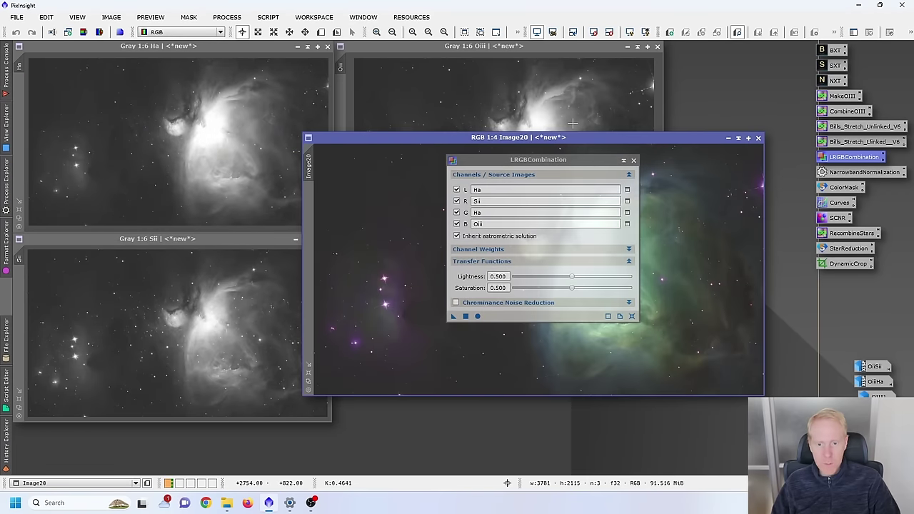
pyautogui.moveTo(557, 138); pyautogui.dragTo(286, 120)
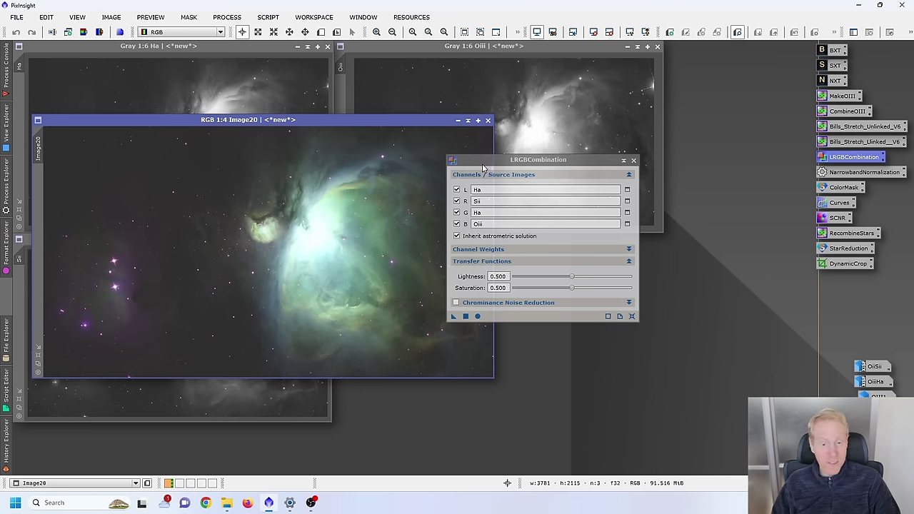
# - Close the Image20 colour result and reopen the OiiiHa colour image
pyautogui.click(487, 120)
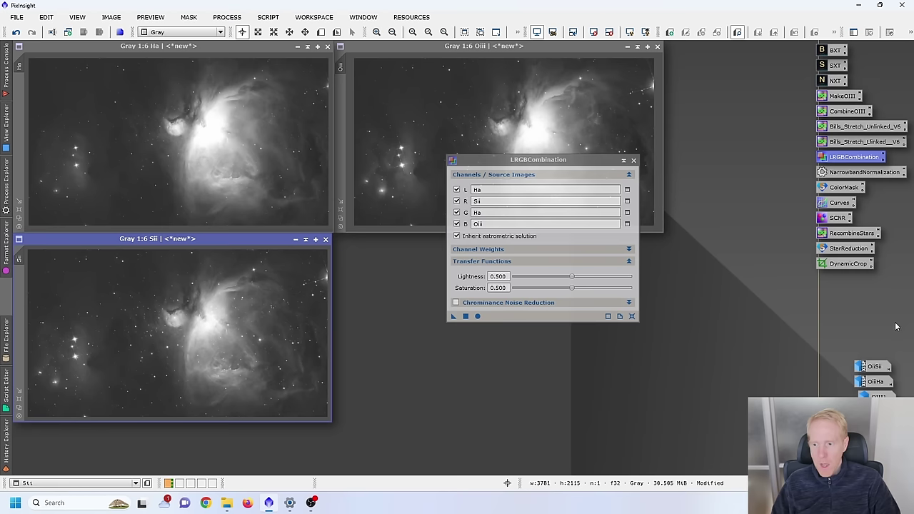
pyautogui.doubleClick(874, 383)
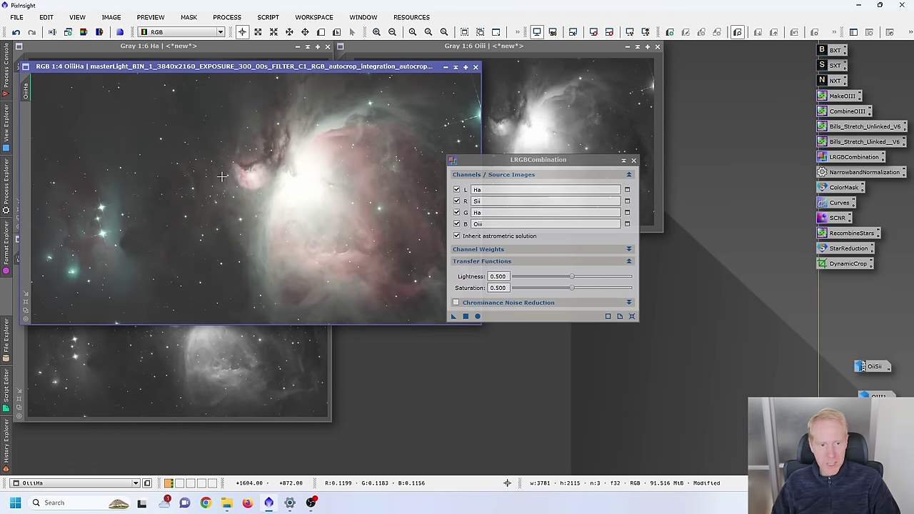
pyautogui.moveTo(503, 166); pyautogui.dragTo(677, 252)
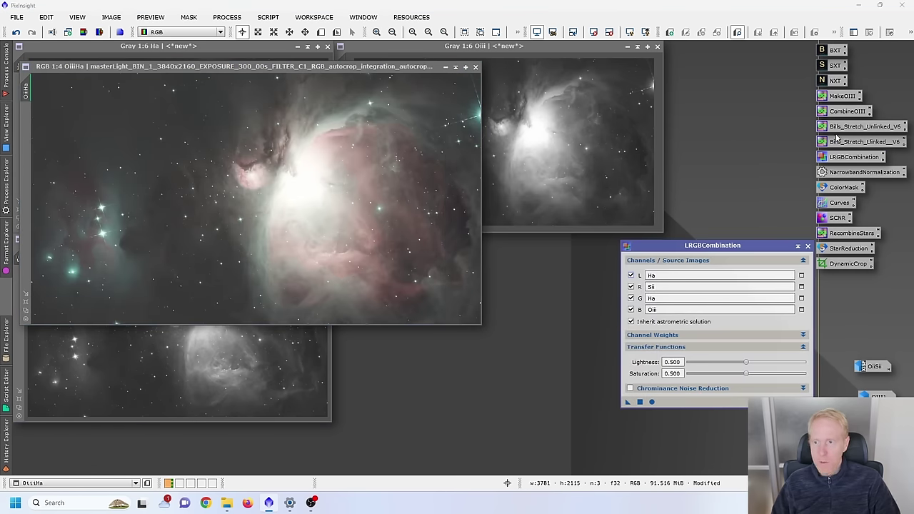
# - Stretch OiiiHa with Bills_Stretch_Unlinked_V6, turn off STF, and start StarXTerminator on it
pyautogui.moveTo(861, 129); pyautogui.dragTo(144, 188)
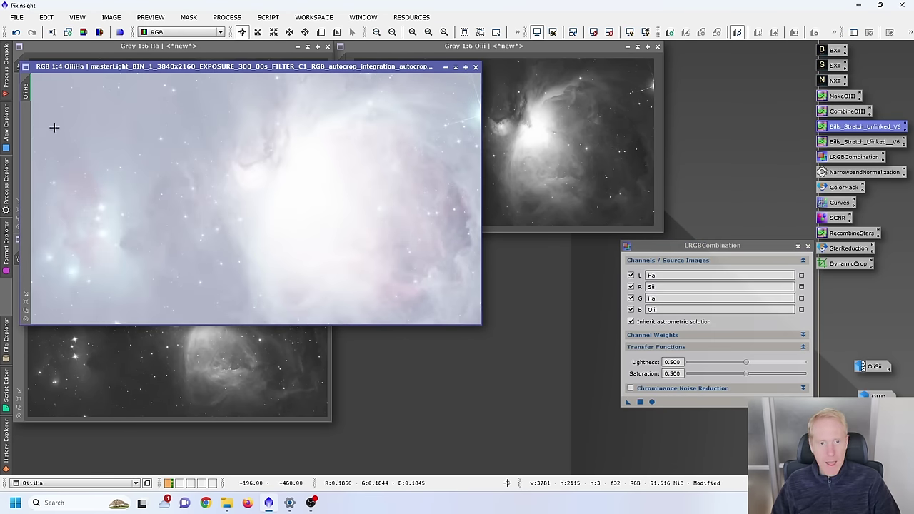
pyautogui.click(593, 32)
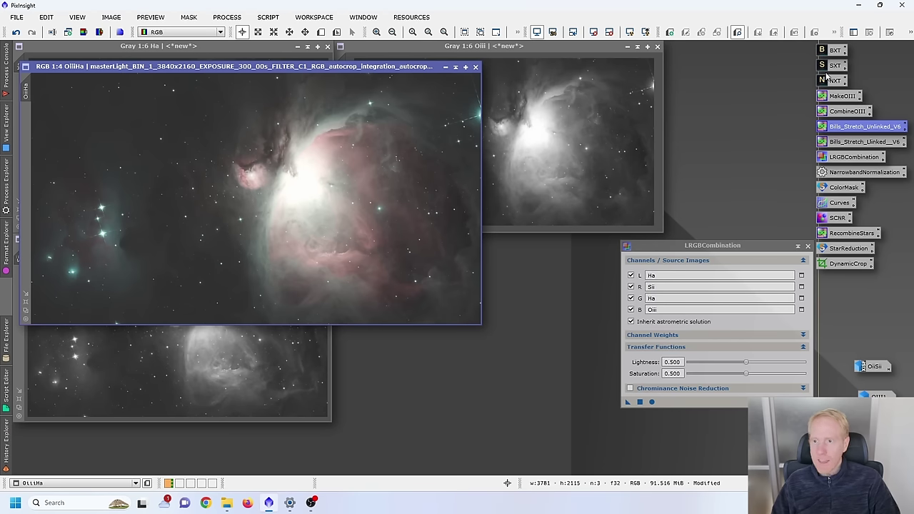
pyautogui.moveTo(834, 68); pyautogui.dragTo(267, 156)
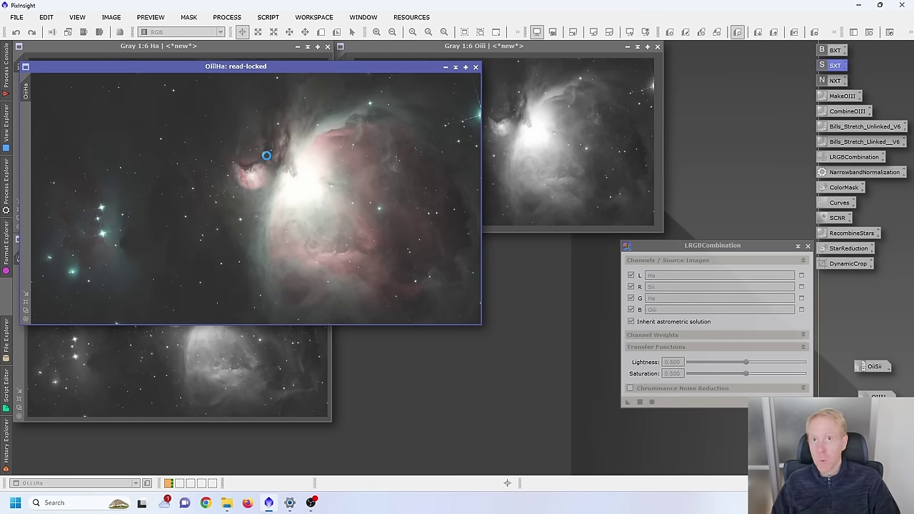
# - Discard the first OiiiHa_stars output and undo the star removal on OiiiHa
pyautogui.moveTo(571, 153); pyautogui.dragTo(336, 143)
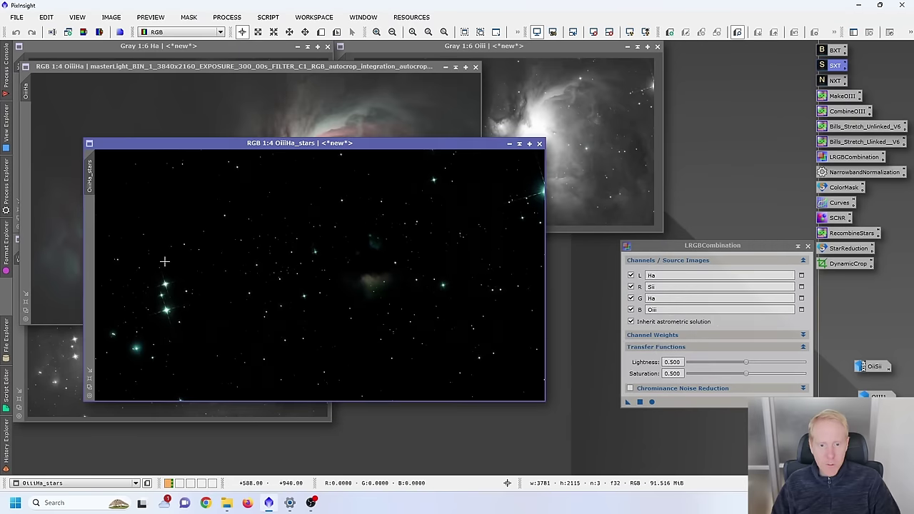
pyautogui.scroll(4, 392, 286)
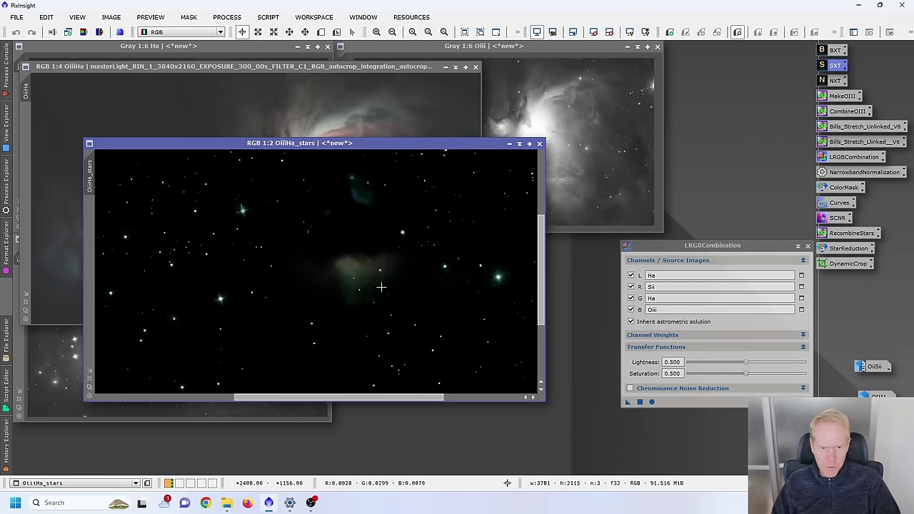
pyautogui.scroll(-4, 381, 247)
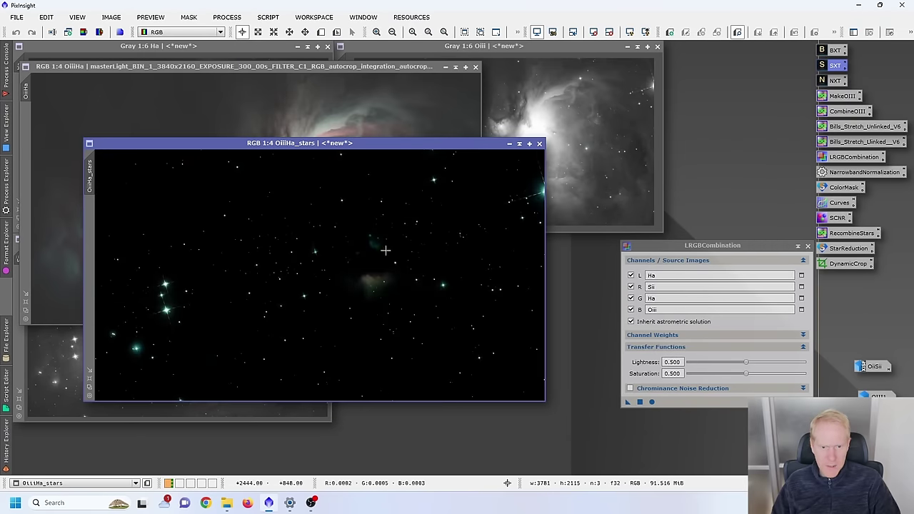
pyautogui.click(539, 143)
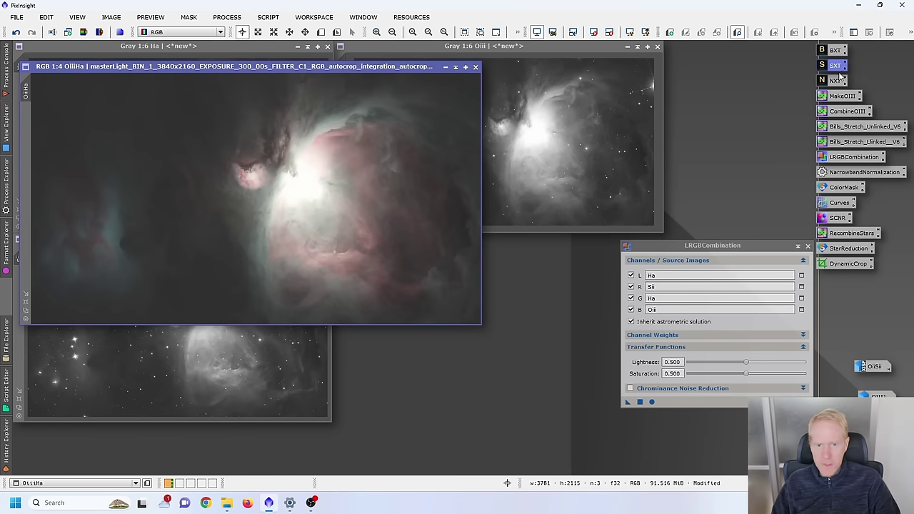
pyautogui.click(16, 32)
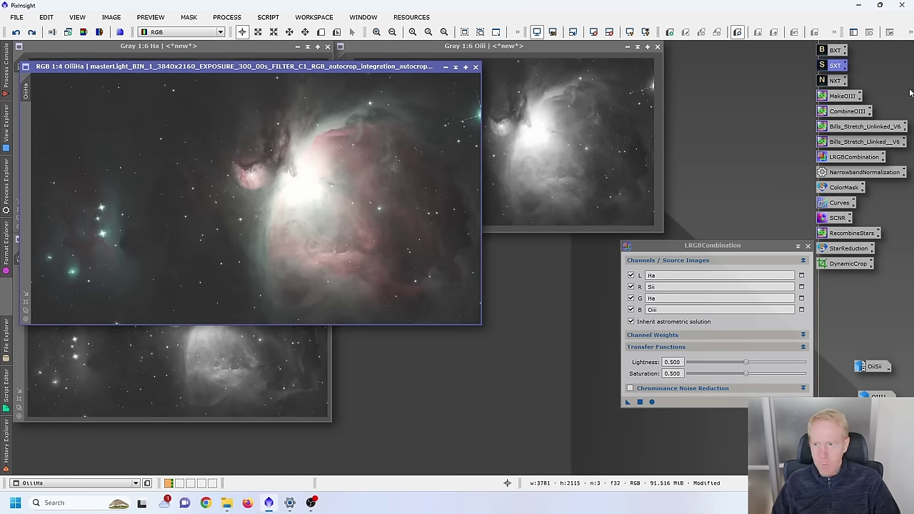
# - Rerun StarXTerminator on OiiiHa with Generate Star Image, renaming the star output 'stars'
pyautogui.doubleClick(829, 66)
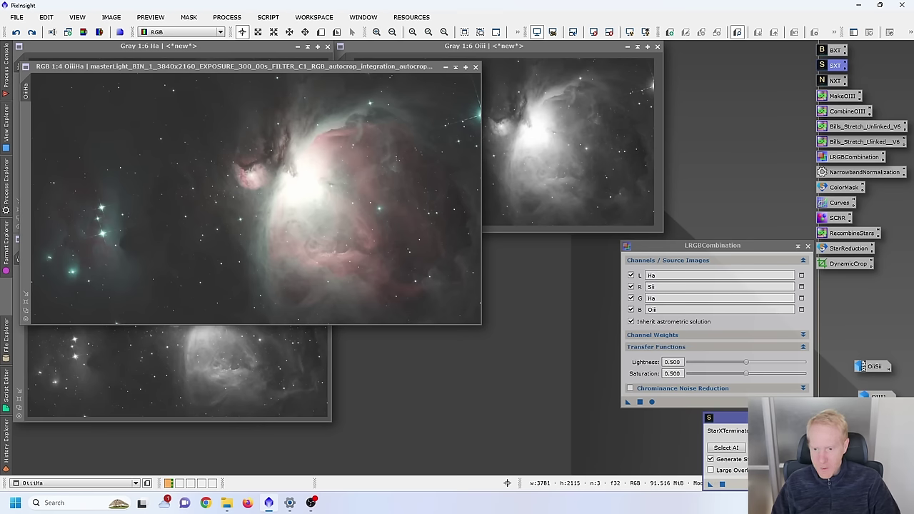
pyautogui.moveTo(728, 417); pyautogui.dragTo(463, 251)
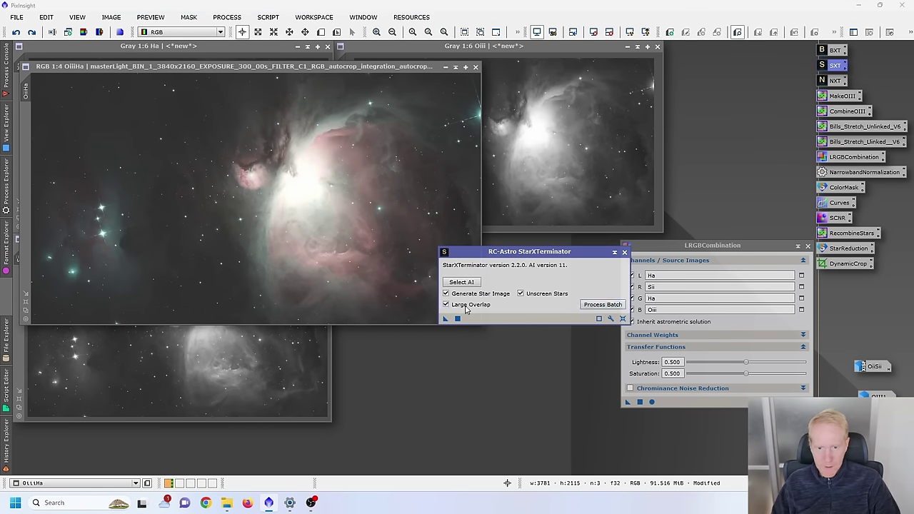
pyautogui.moveTo(444, 320); pyautogui.dragTo(218, 175)
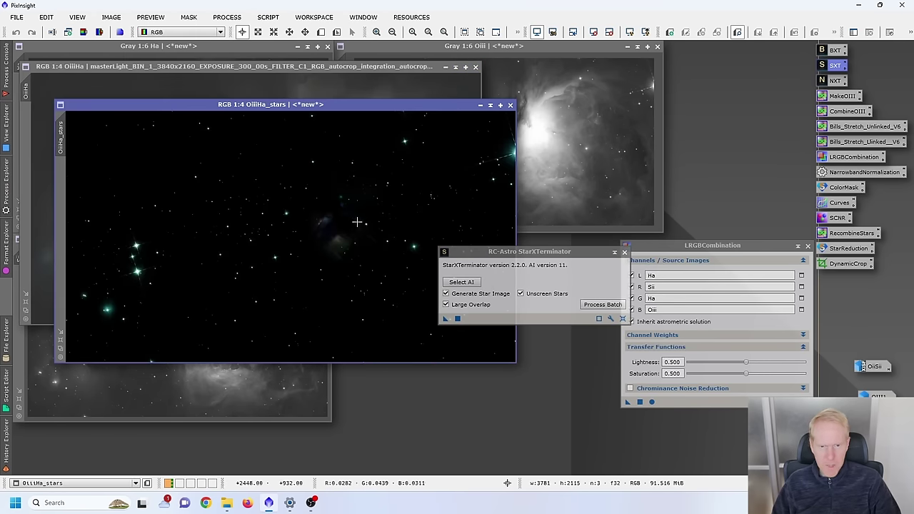
pyautogui.click(625, 252)
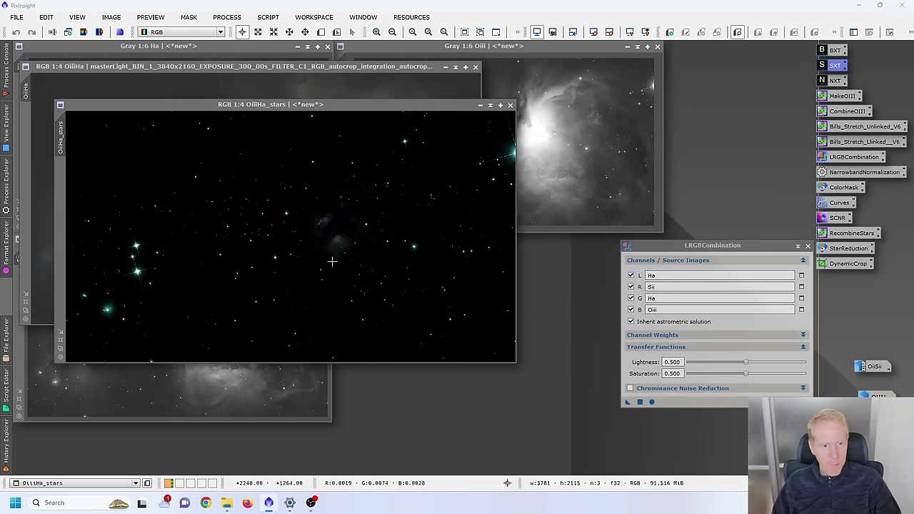
pyautogui.doubleClick(60, 136)
pyautogui.write('st')
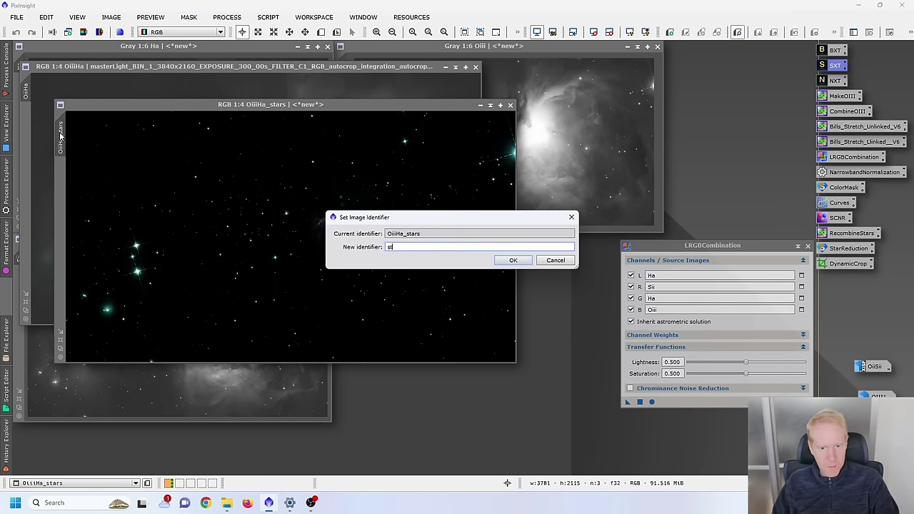
pyautogui.click(513, 260)
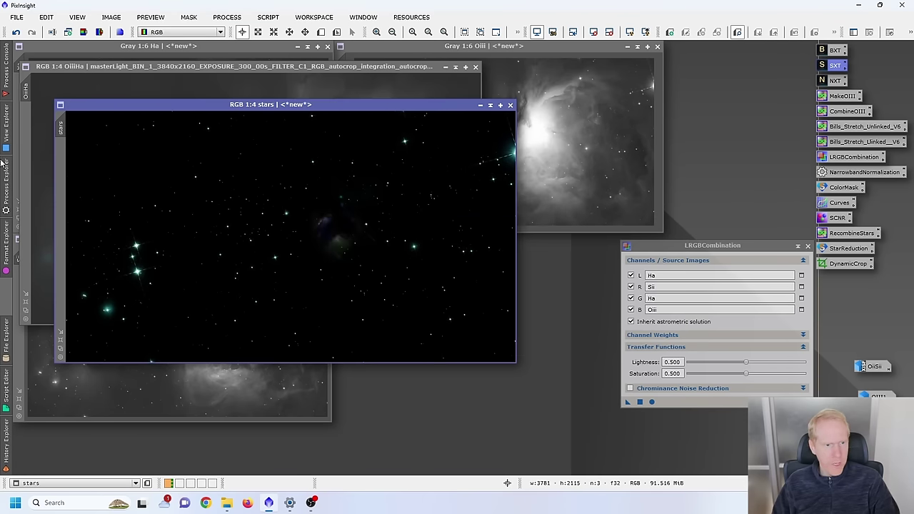
# - Apply SCNR green removal at amount 1.00 to the stars image
pyautogui.click(6, 185)
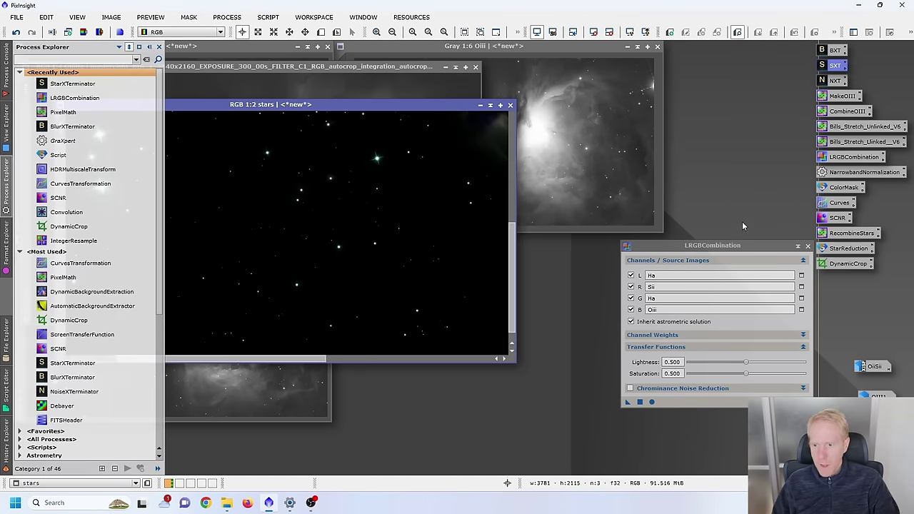
pyautogui.doubleClick(832, 220)
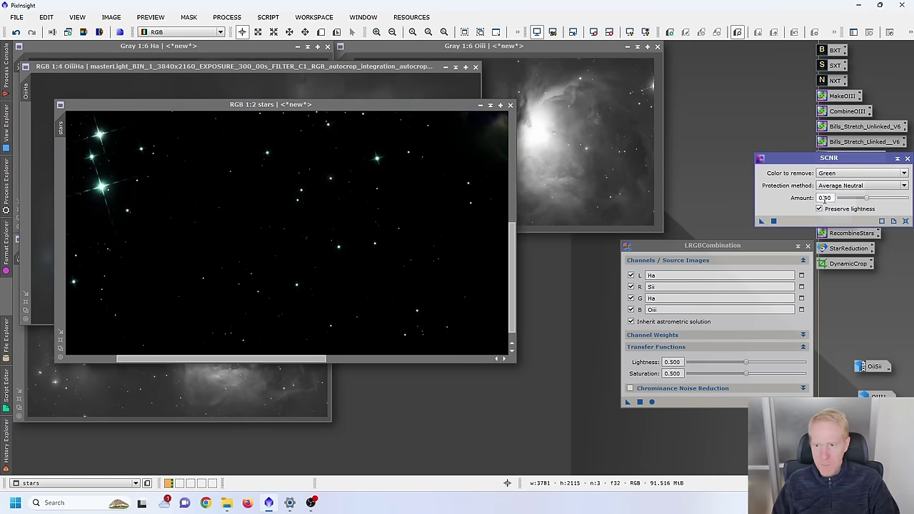
pyautogui.moveTo(865, 201); pyautogui.dragTo(912, 197)
pyautogui.moveTo(760, 221); pyautogui.dragTo(399, 217)
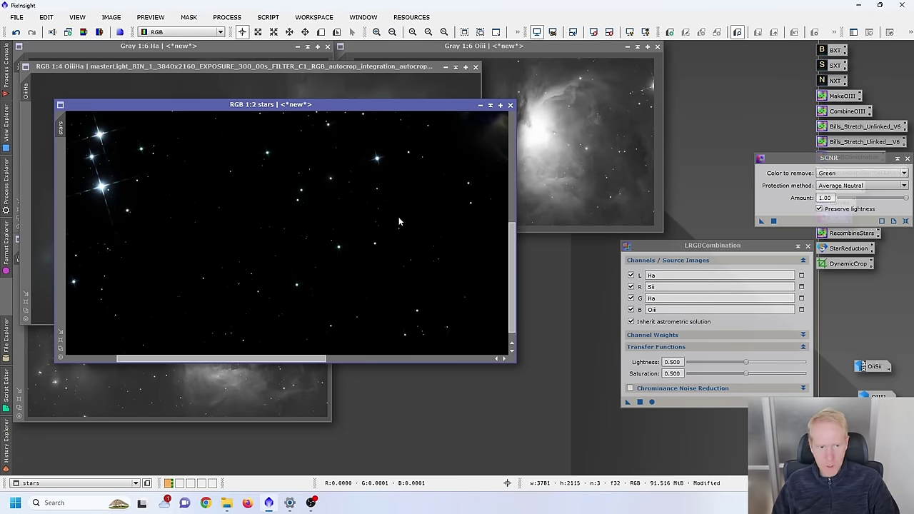
pyautogui.click(907, 159)
# - Iconise the stars image, revert OiiiHa's last step, and iconise OiiiHa
pyautogui.click(489, 106)
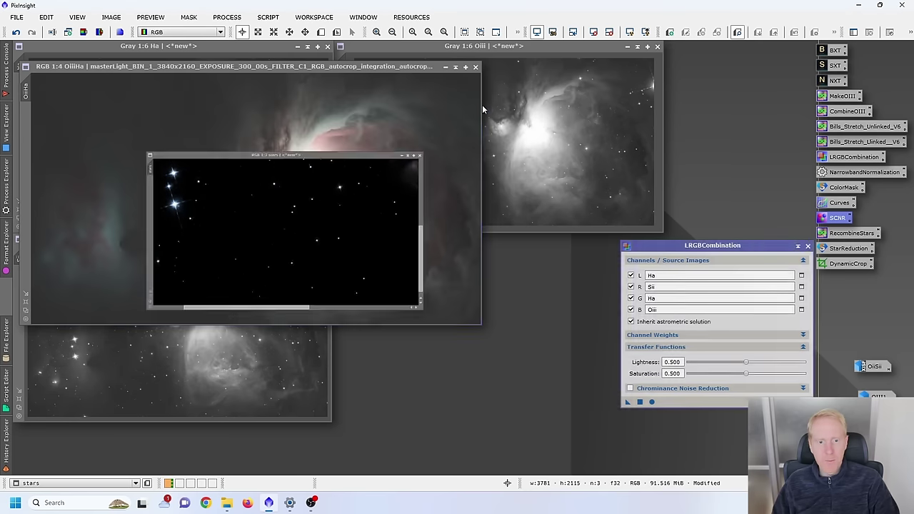
pyautogui.click(297, 238)
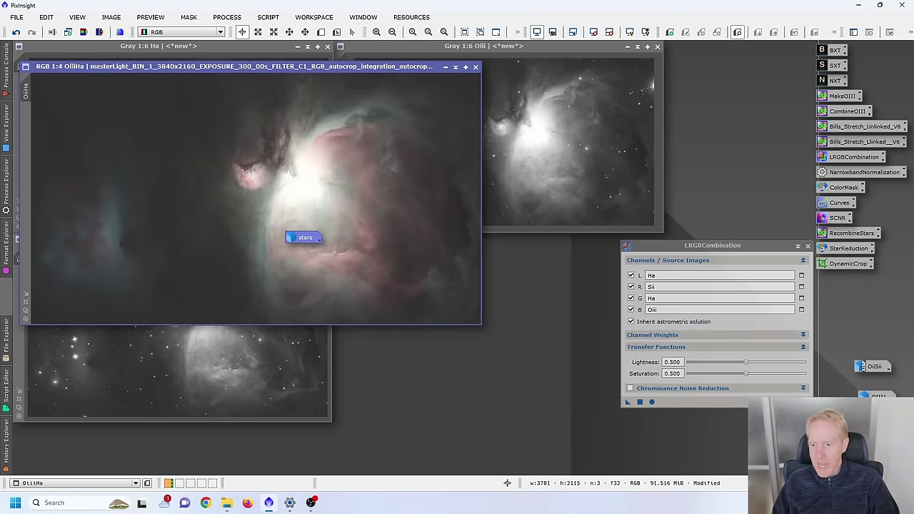
pyautogui.click(303, 242)
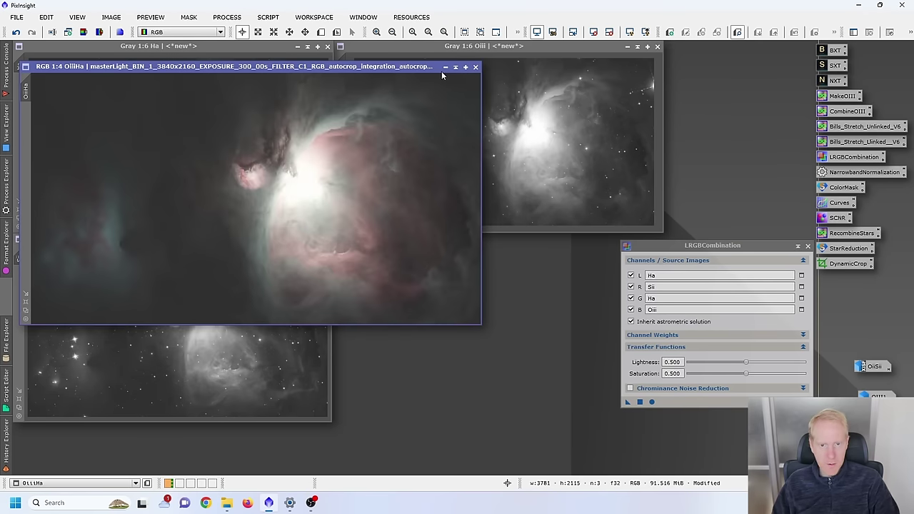
pyautogui.click(16, 31)
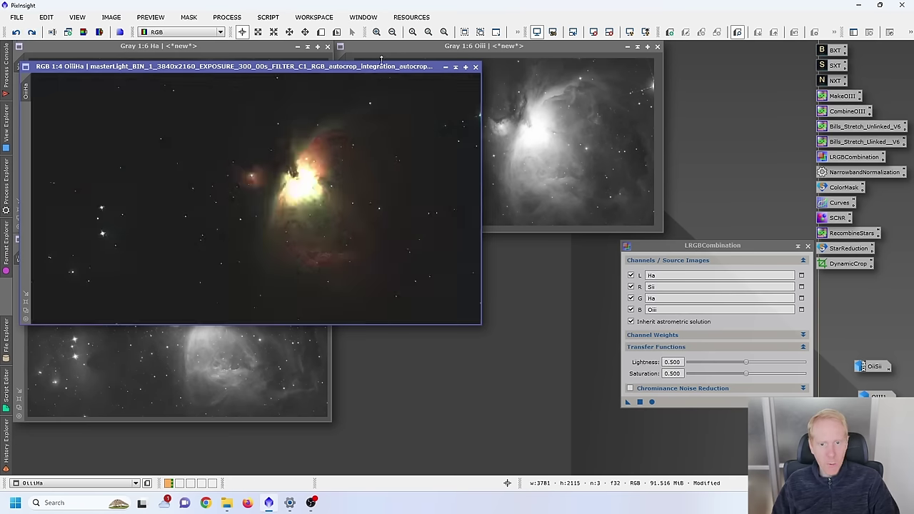
pyautogui.click(445, 66)
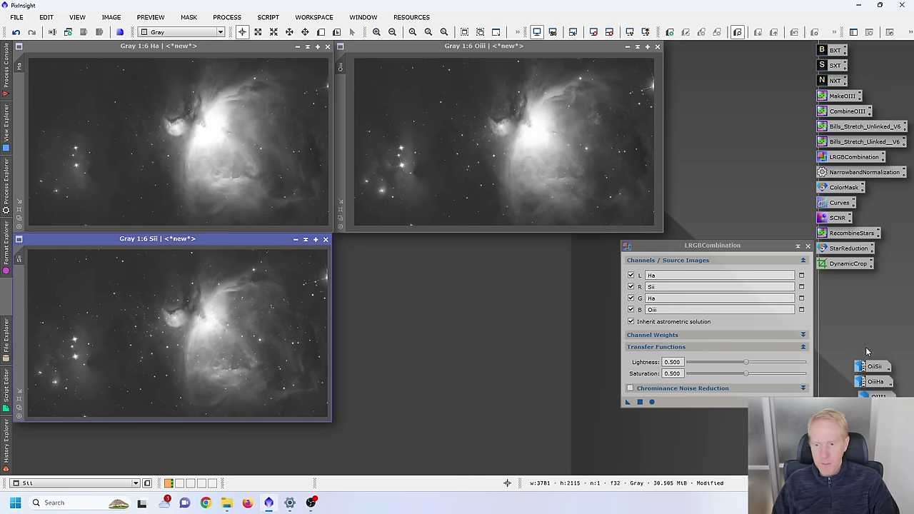
# - Cycle through the Ha, Sii and Oiii channel windows, ending on Ha
pyautogui.click(156, 116)
pyautogui.click(200, 288)
pyautogui.click(475, 162)
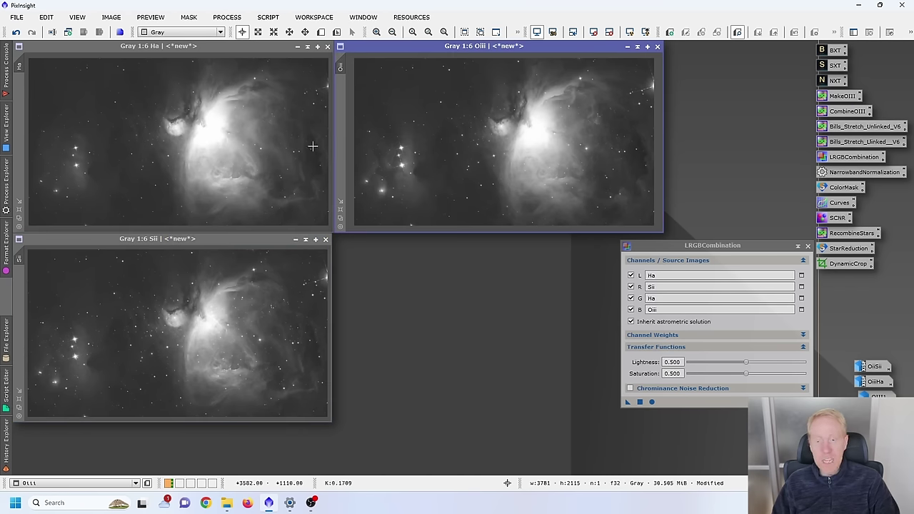
pyautogui.click(243, 145)
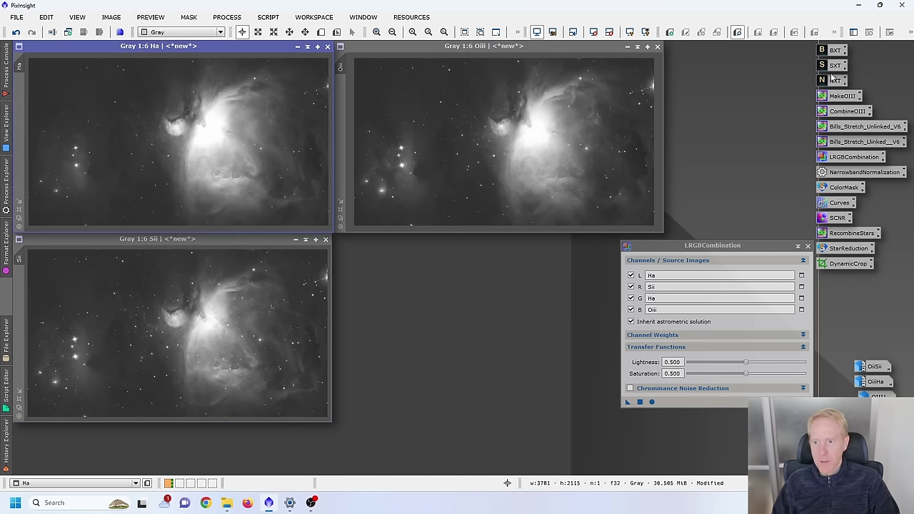
# - Remove stars from Oiii and combine Ha, Sii and Oiii into starless colour Image26
pyautogui.moveTo(836, 67); pyautogui.dragTo(617, 74)
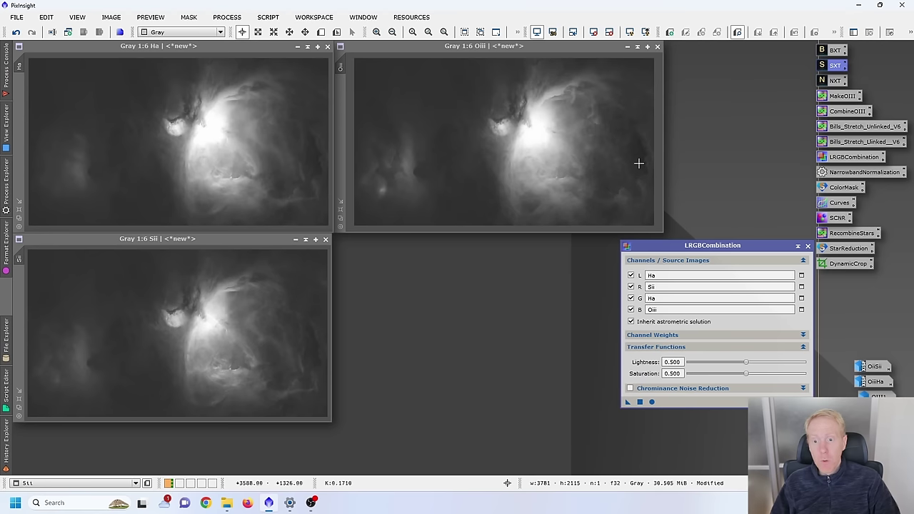
pyautogui.click(647, 402)
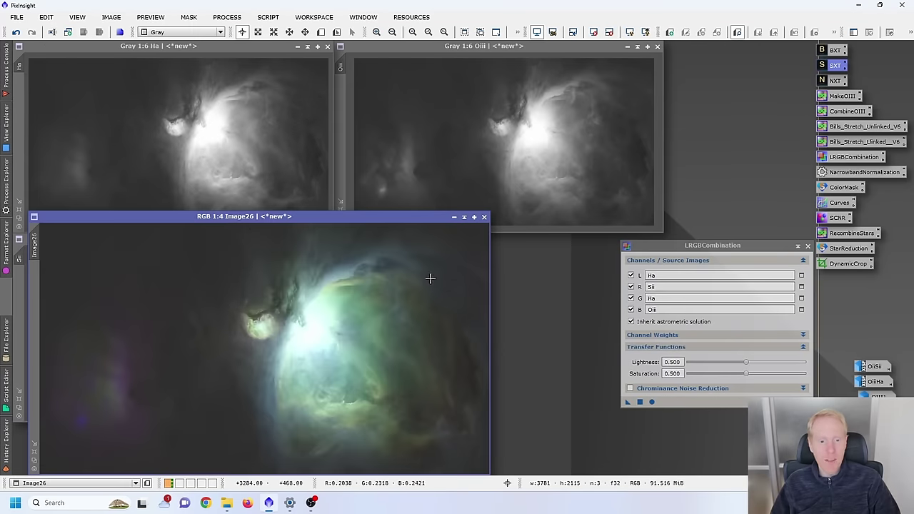
pyautogui.moveTo(300, 71); pyautogui.dragTo(333, 73)
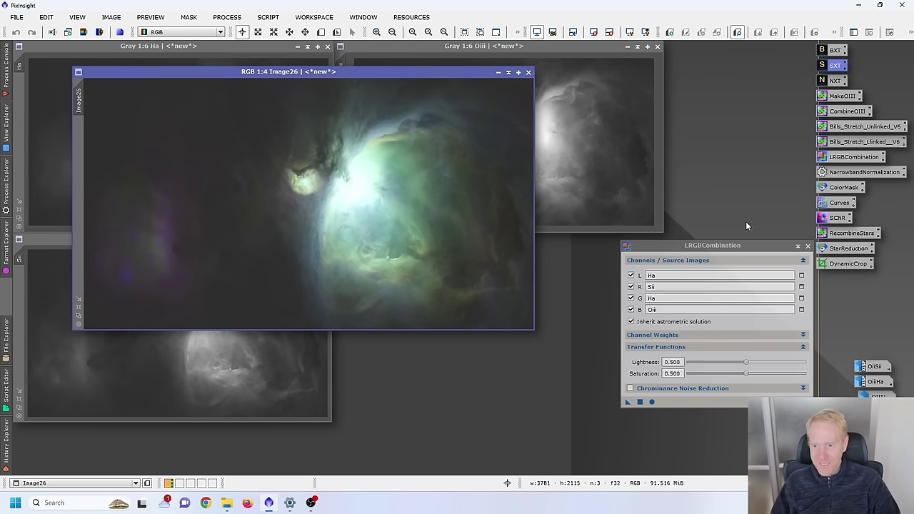
# - Set the NarrowbandNormalization palette to SHO
pyautogui.doubleClick(860, 174)
pyautogui.moveTo(792, 262); pyautogui.dragTo(562, 163)
pyautogui.click(544, 184)
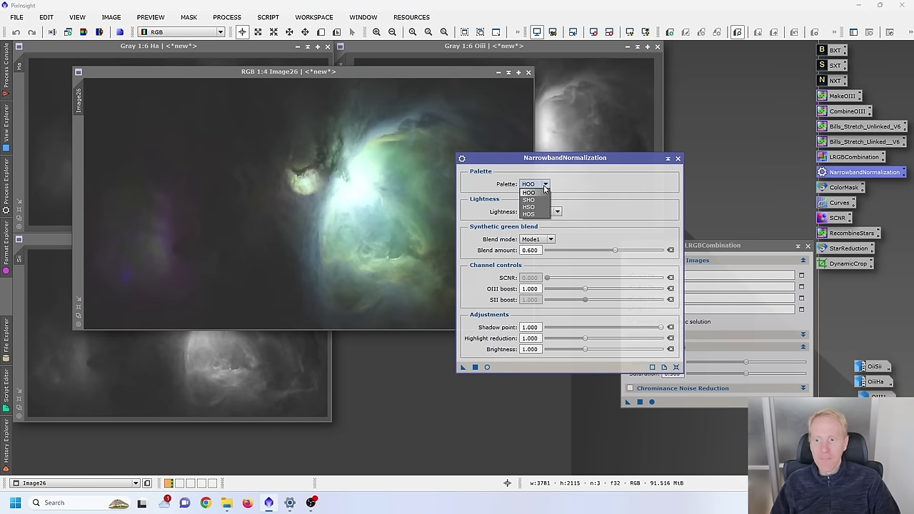
pyautogui.click(618, 197)
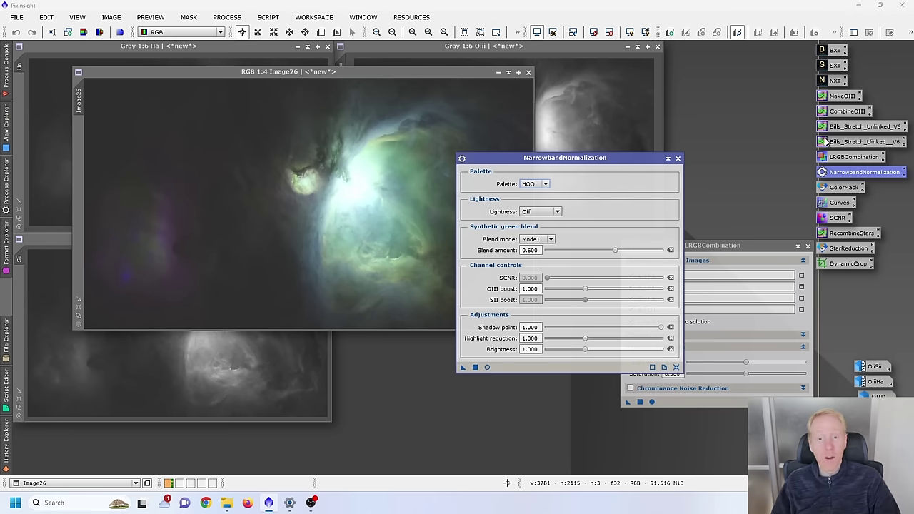
pyautogui.click(537, 184)
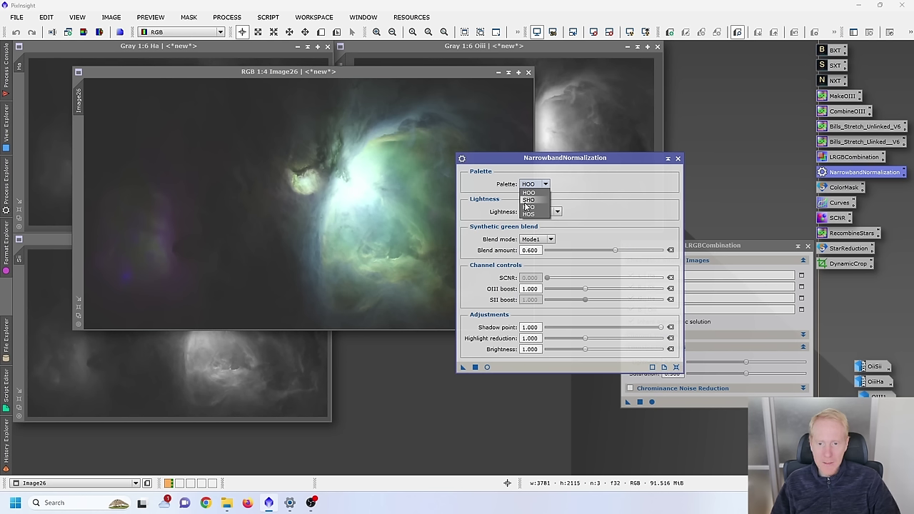
pyautogui.click(530, 200)
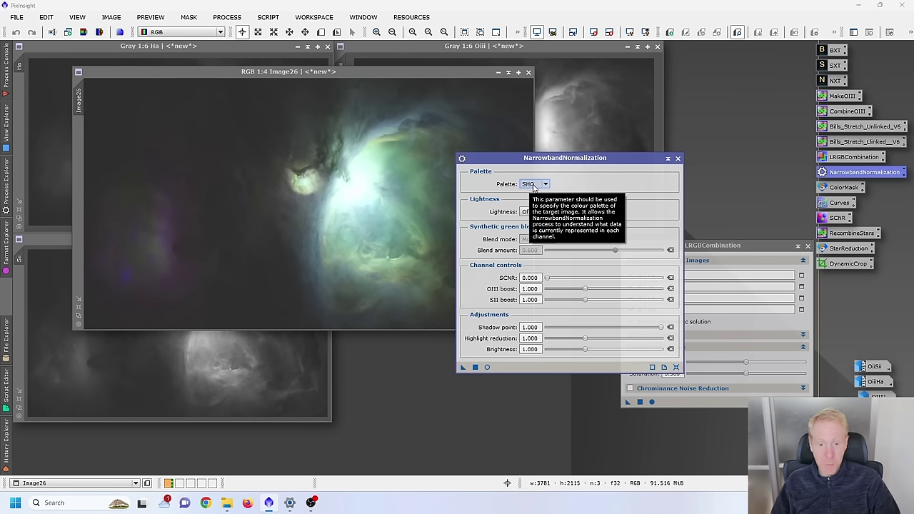
# - Using the real-time preview, set OIII boost to 1.115 and SII boost to 1.272
pyautogui.click(487, 367)
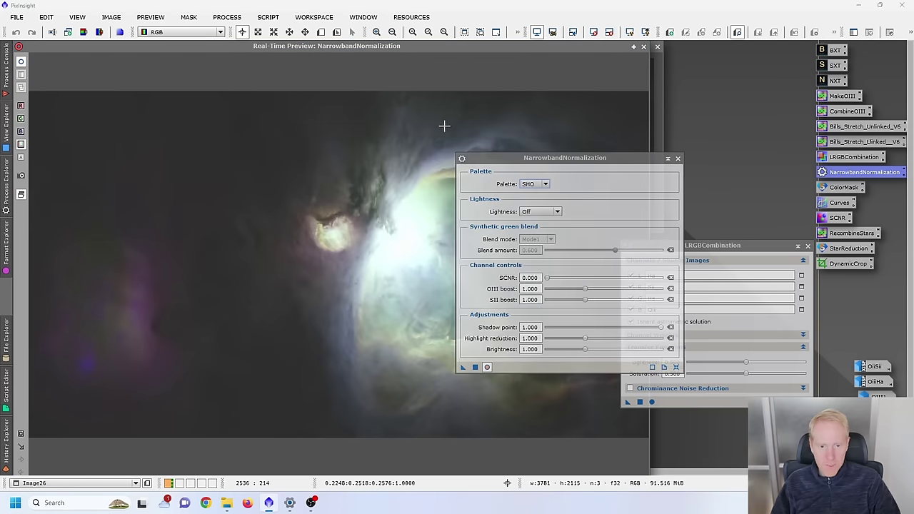
pyautogui.moveTo(529, 165); pyautogui.dragTo(741, 113)
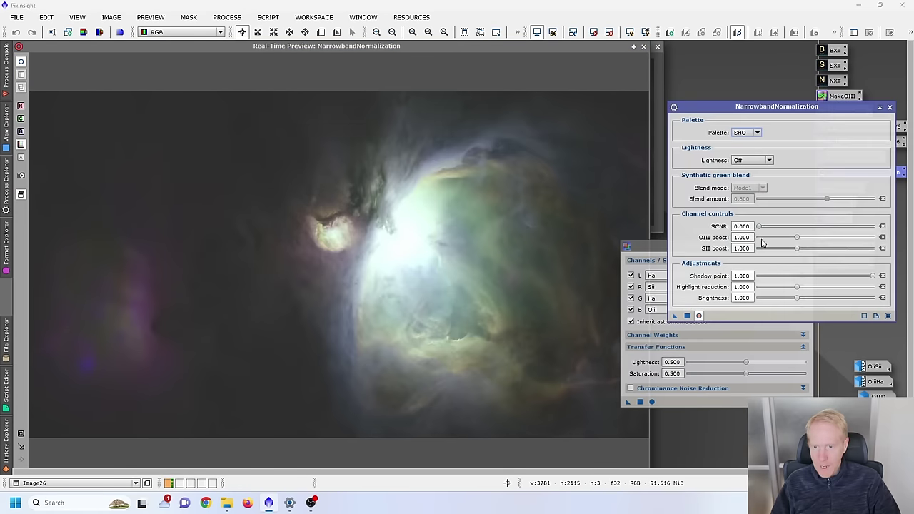
pyautogui.moveTo(798, 250); pyautogui.dragTo(832, 250)
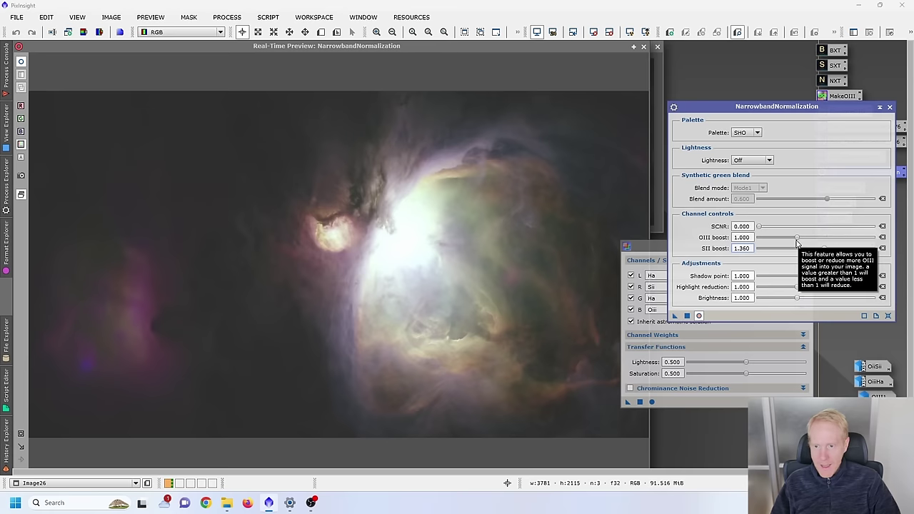
pyautogui.moveTo(798, 239); pyautogui.dragTo(829, 240)
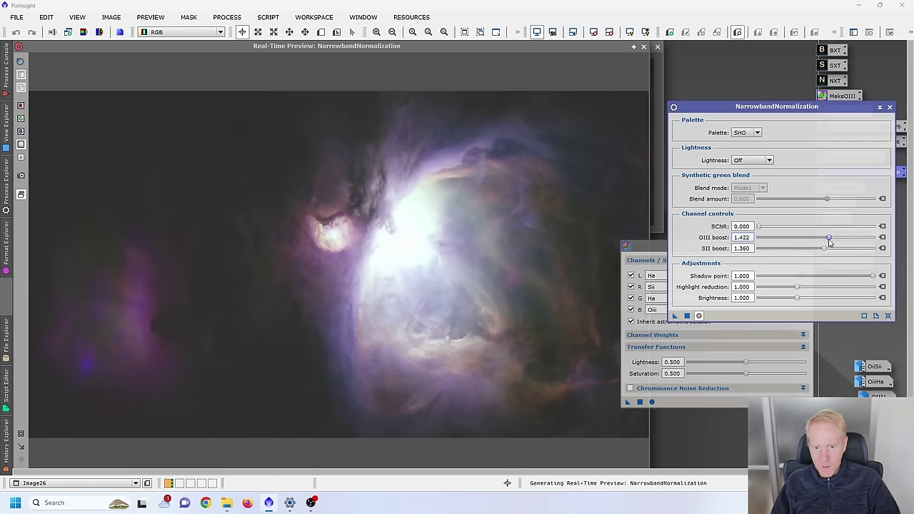
pyautogui.moveTo(830, 240); pyautogui.dragTo(807, 243)
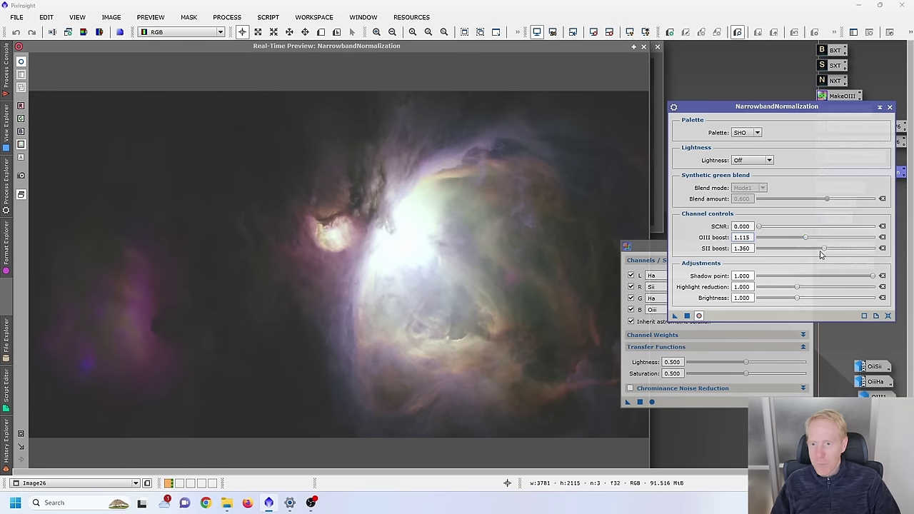
pyautogui.moveTo(824, 247); pyautogui.dragTo(826, 248)
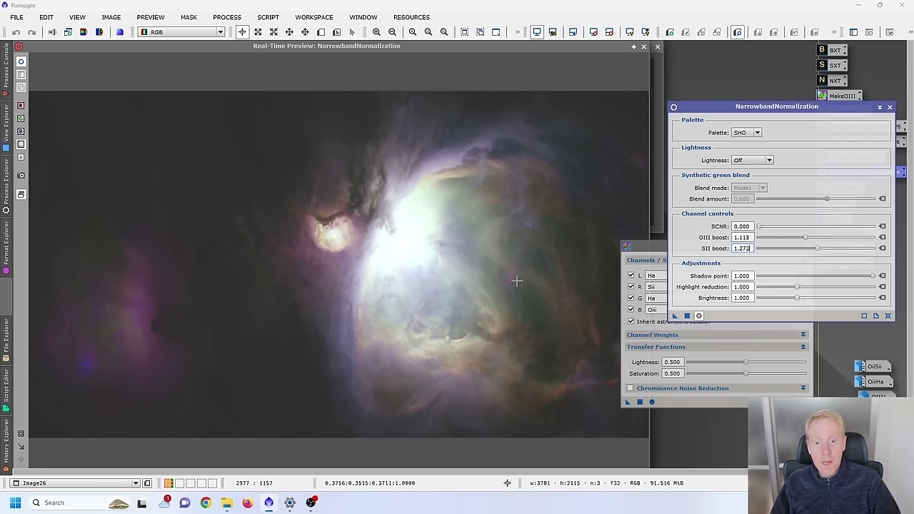
pyautogui.click(642, 48)
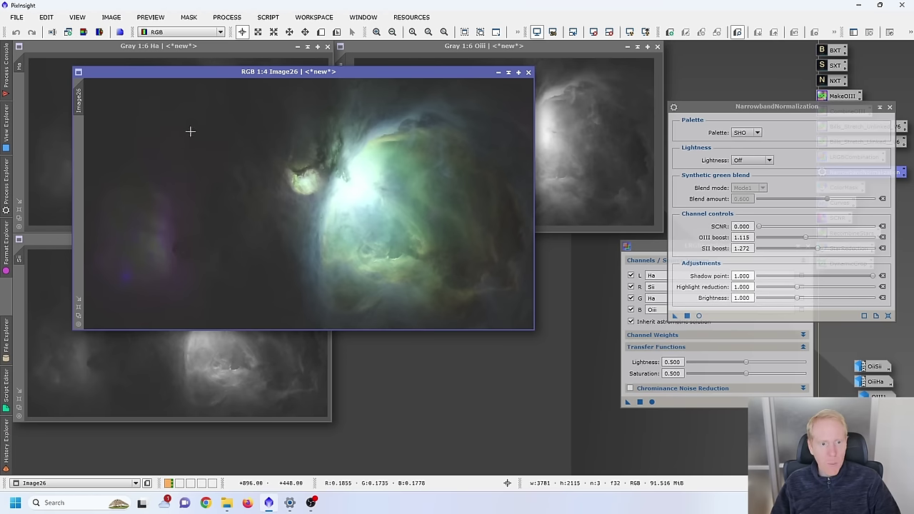
# - Invert Image26 using Invert from the Process Explorer
pyautogui.click(6, 182)
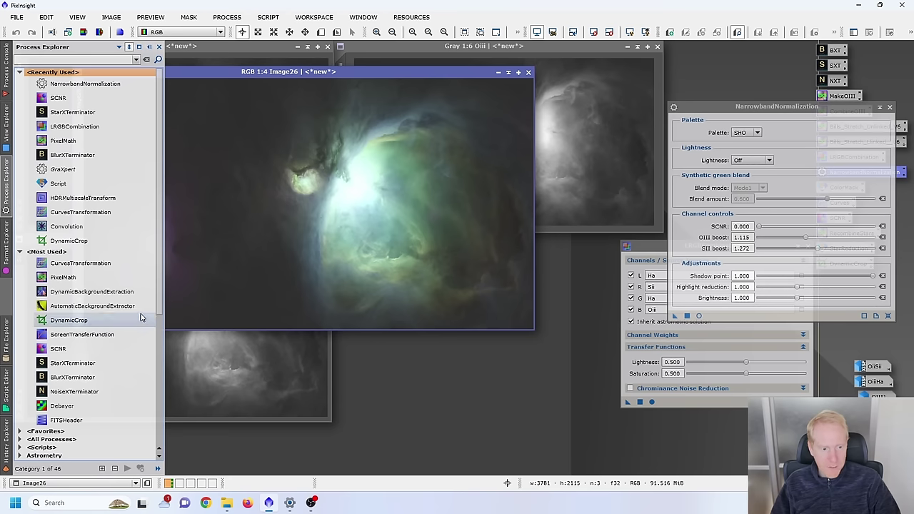
pyautogui.scroll(-3, 100, 297)
pyautogui.click(20, 316)
pyautogui.scroll(-15, 74, 316)
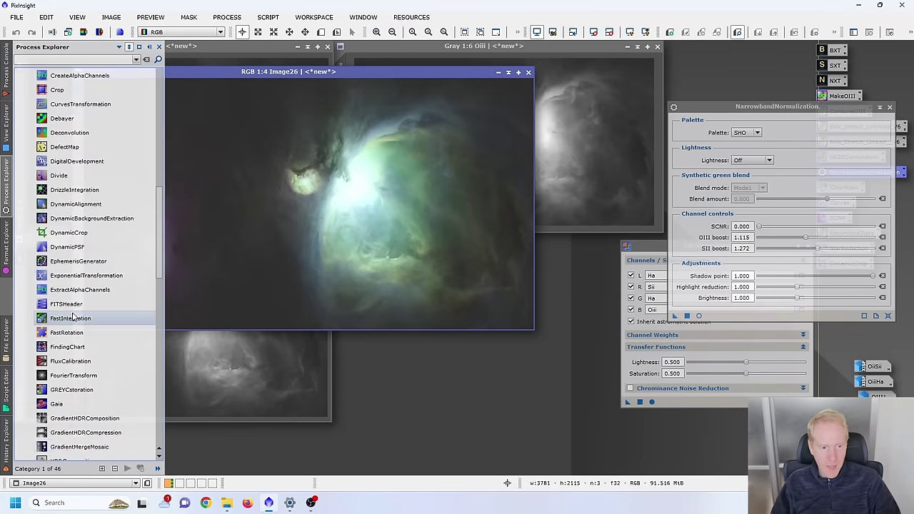
pyautogui.scroll(-4, 74, 316)
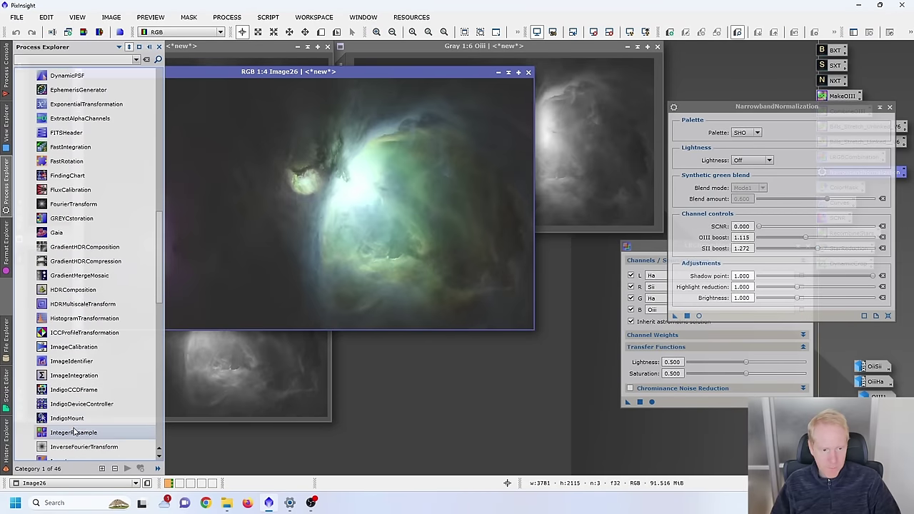
pyautogui.scroll(-2, 74, 427)
pyautogui.moveTo(74, 375); pyautogui.dragTo(429, 236)
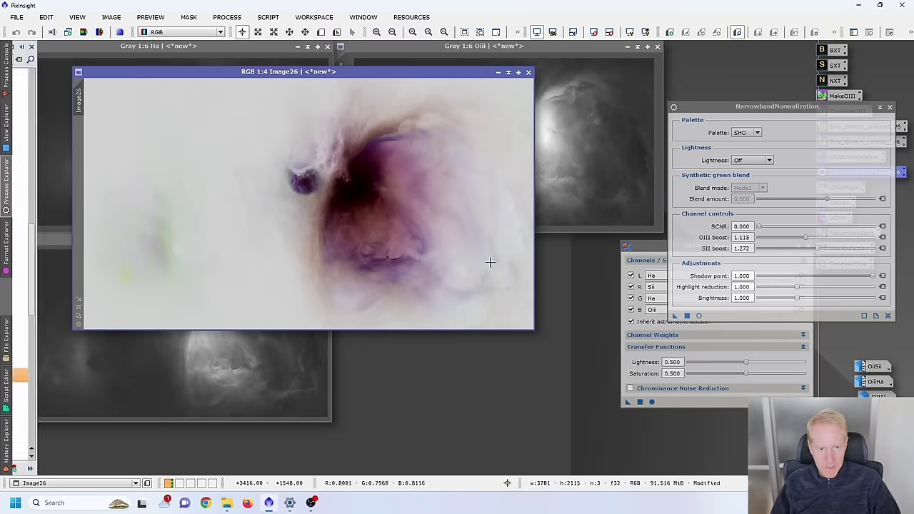
pyautogui.click(3, 236)
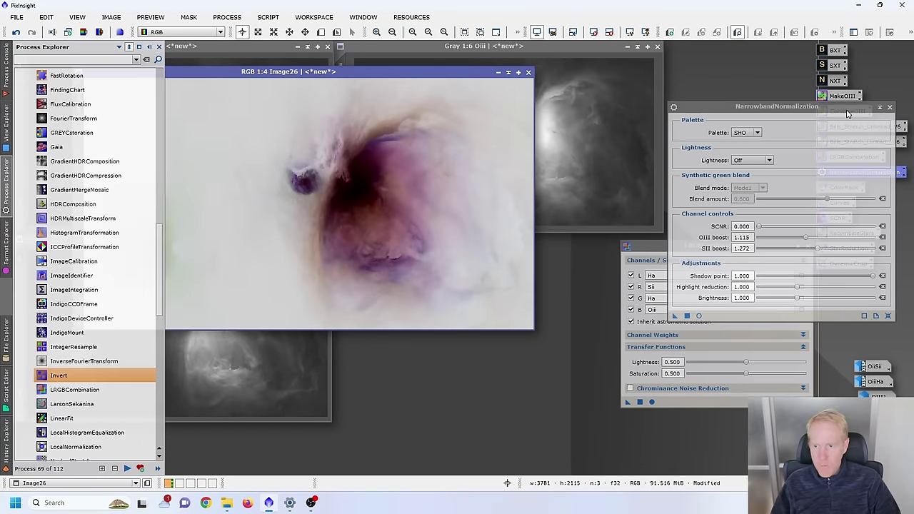
# - Apply SCNR Green at amount 0.60 to the inverted Image26
pyautogui.doubleClick(861, 173)
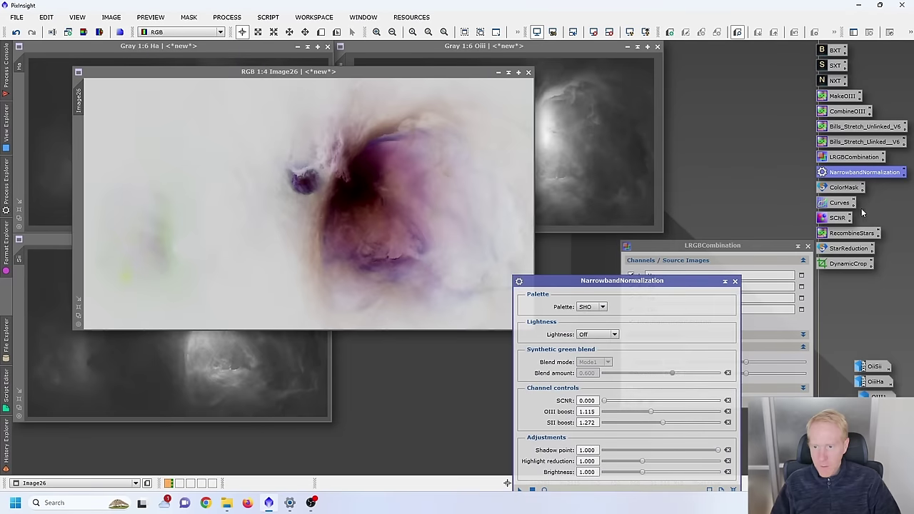
pyautogui.doubleClick(838, 219)
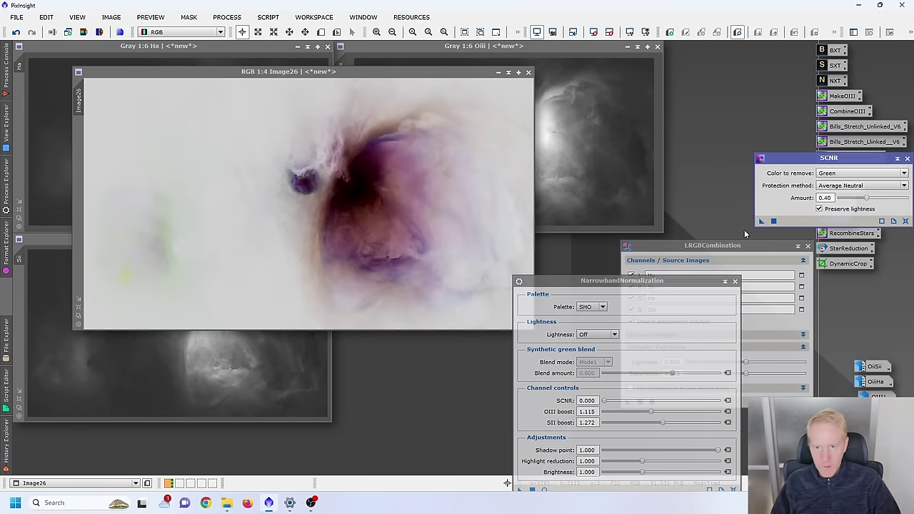
pyautogui.moveTo(869, 202); pyautogui.dragTo(881, 204)
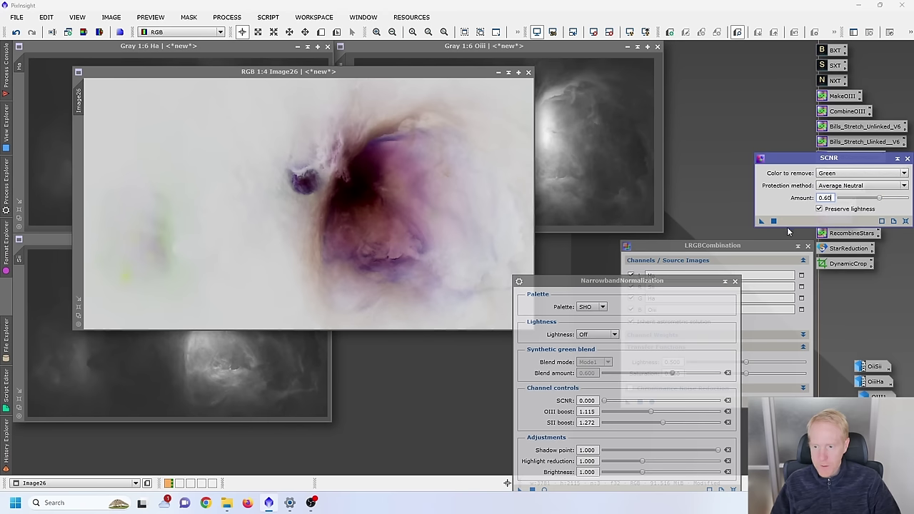
pyautogui.moveTo(761, 222); pyautogui.dragTo(262, 214)
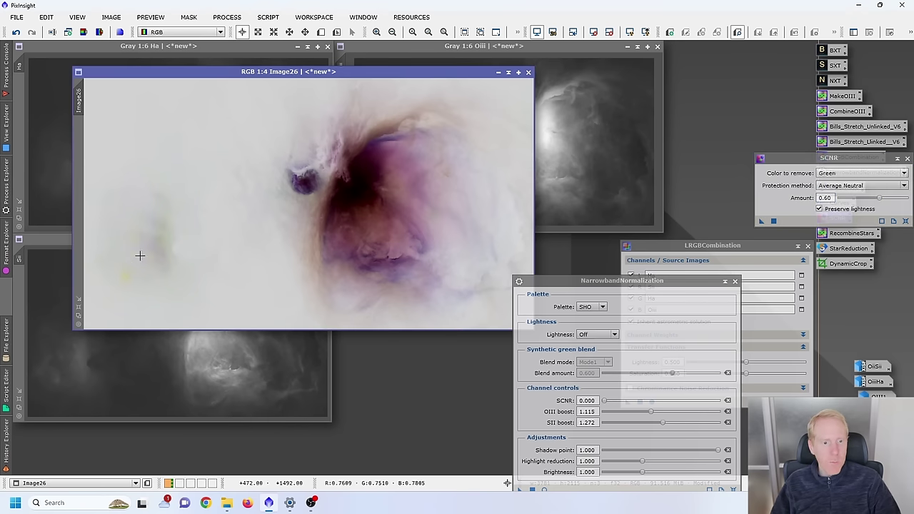
# - Invert Image26 back to its normal colours
pyautogui.click(7, 189)
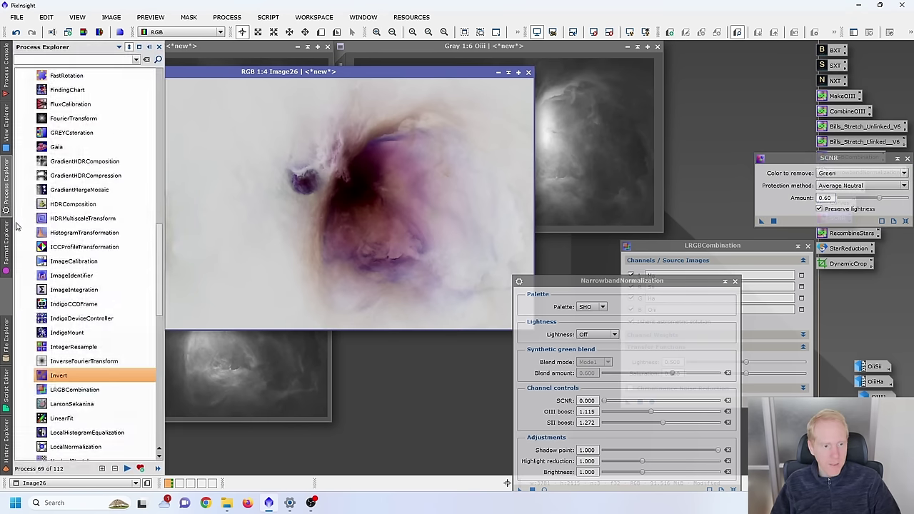
pyautogui.moveTo(62, 375); pyautogui.dragTo(326, 216)
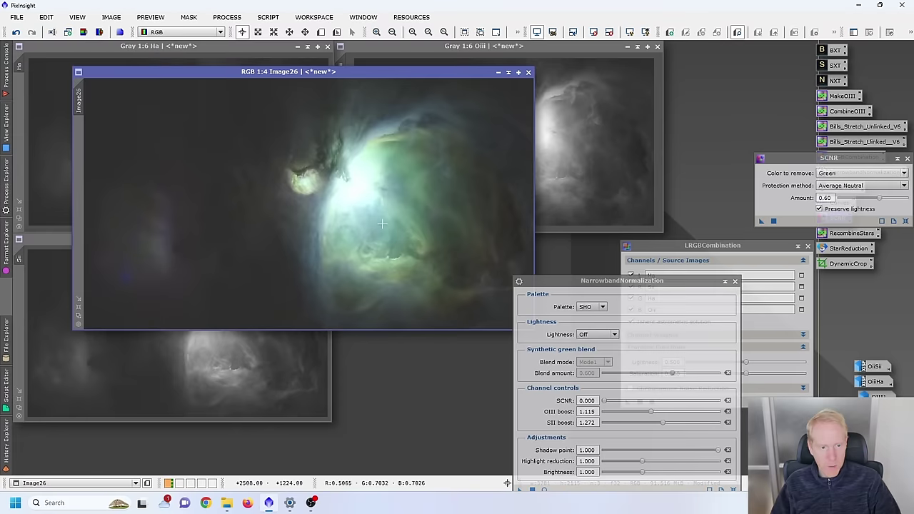
pyautogui.moveTo(685, 245); pyautogui.dragTo(469, 142)
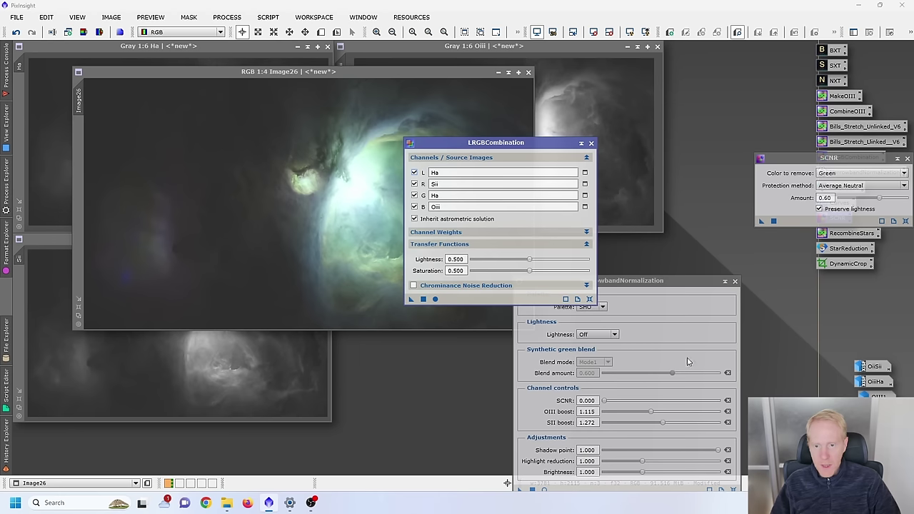
# - Reopen the NarrowbandNormalization real-time preview and raise the OIII boost
pyautogui.moveTo(669, 289); pyautogui.dragTo(556, 228)
pyautogui.click(591, 143)
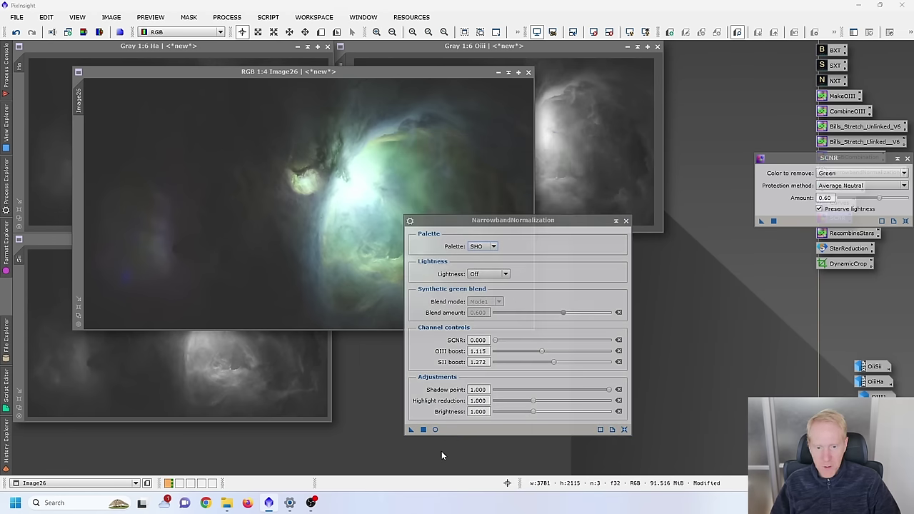
pyautogui.click(435, 429)
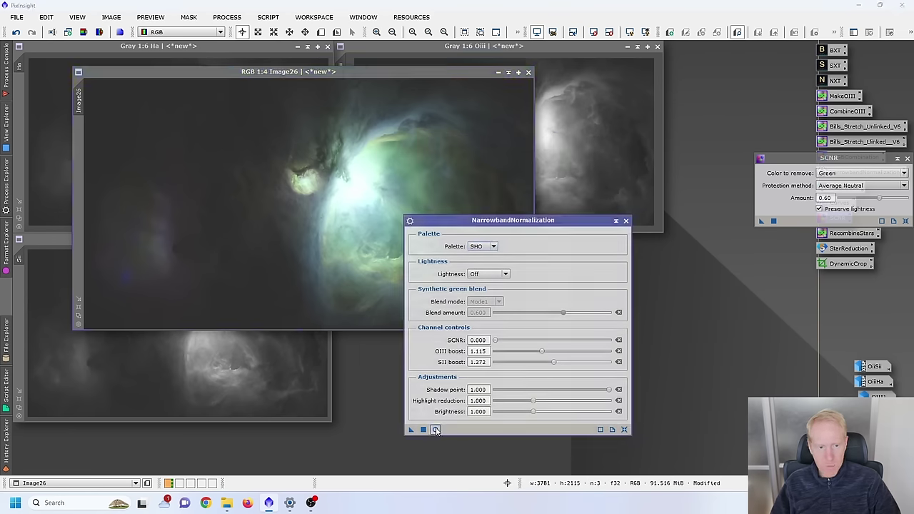
pyautogui.moveTo(540, 227); pyautogui.dragTo(822, 178)
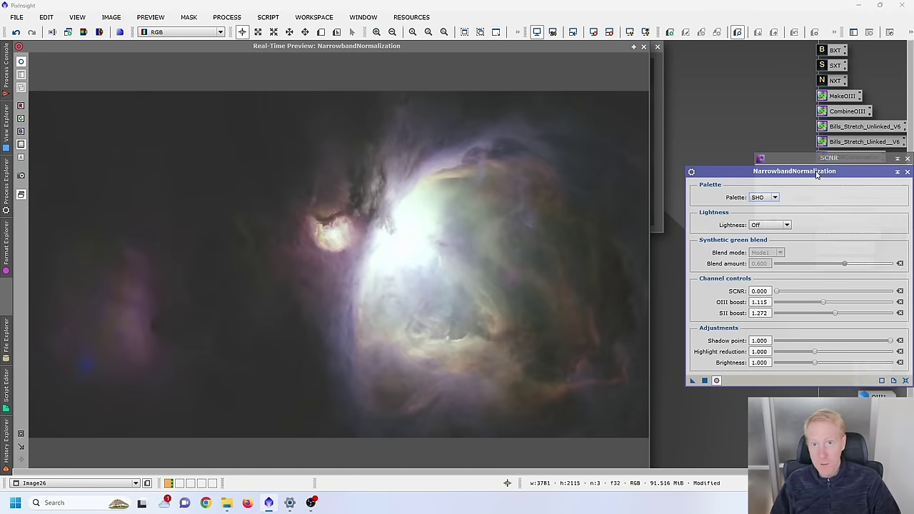
pyautogui.moveTo(817, 175); pyautogui.dragTo(688, 173)
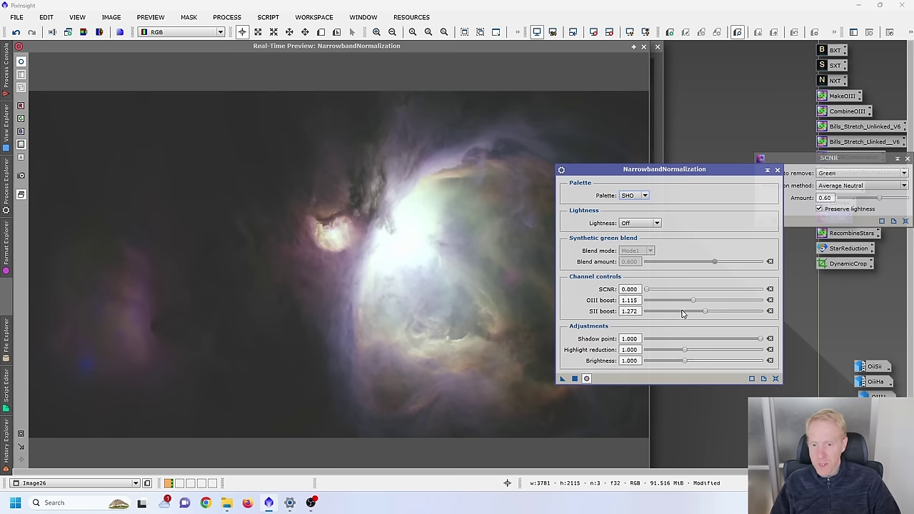
pyautogui.moveTo(697, 304); pyautogui.dragTo(743, 308)
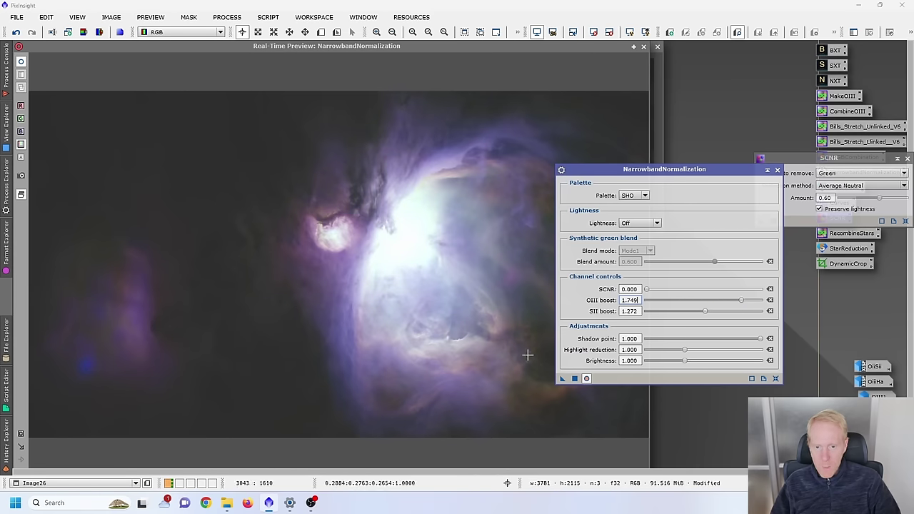
# - Try OIII boost 1.121 and SII boost 1.504, and set shadow point around 0.670
pyautogui.moveTo(647, 169); pyautogui.dragTo(777, 110)
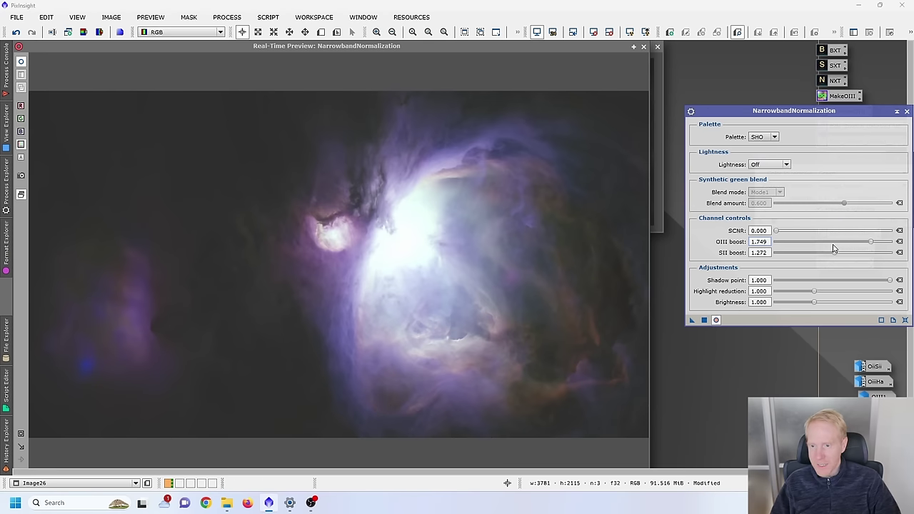
pyautogui.moveTo(871, 241); pyautogui.dragTo(824, 241)
pyautogui.moveTo(834, 253); pyautogui.dragTo(852, 253)
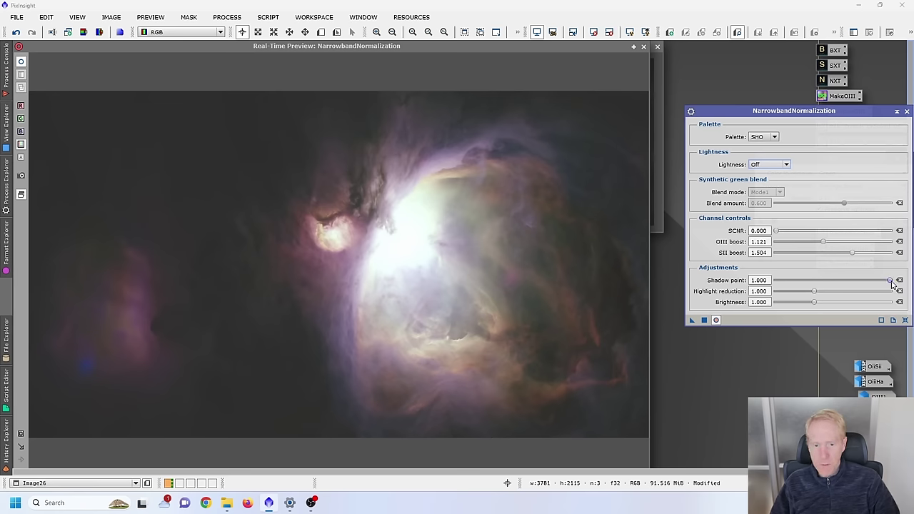
pyautogui.moveTo(890, 280); pyautogui.dragTo(875, 280)
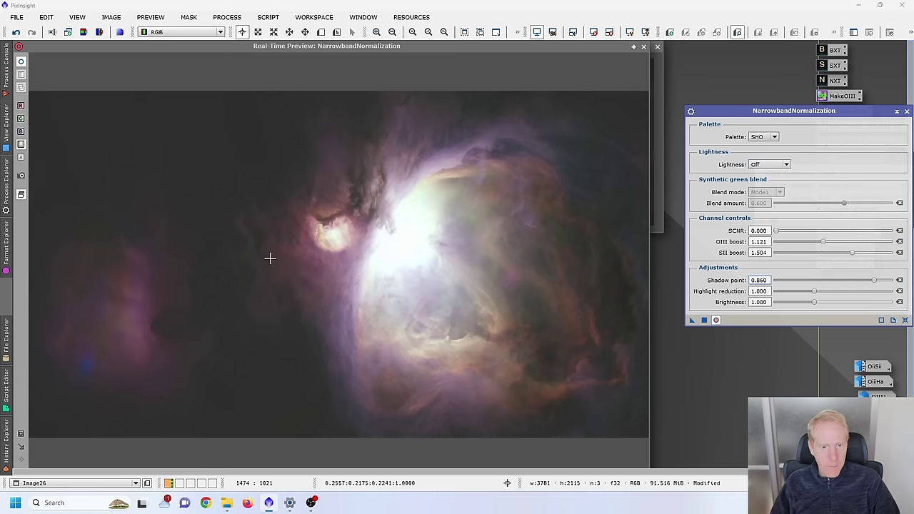
pyautogui.moveTo(875, 280); pyautogui.dragTo(845, 280)
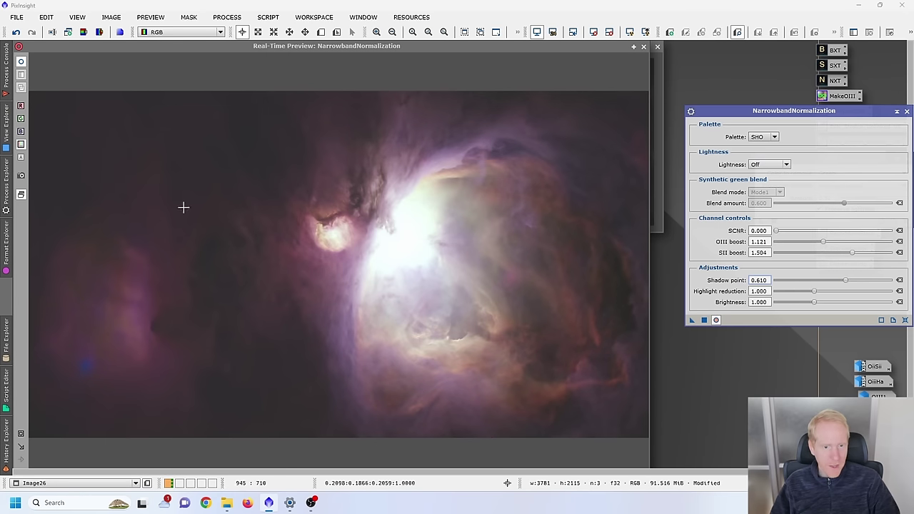
pyautogui.moveTo(850, 284); pyautogui.dragTo(855, 285)
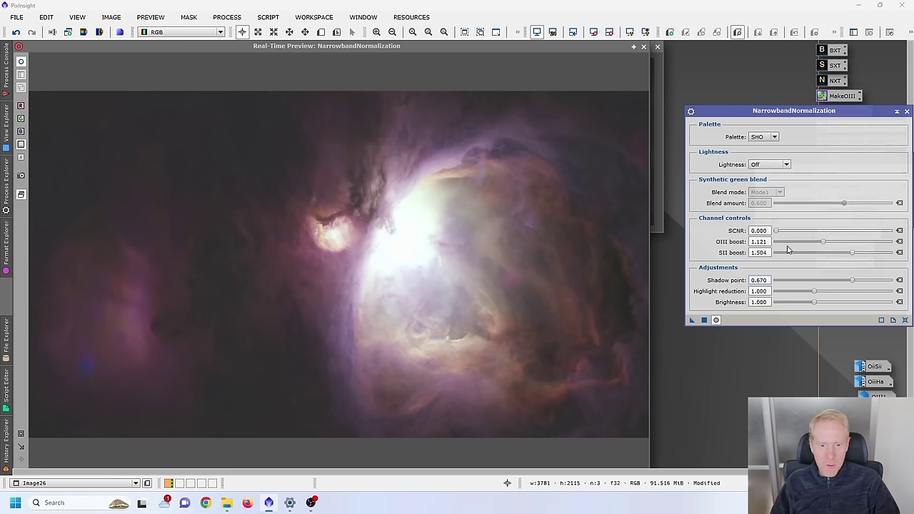
# - Settle on OIII boost 1.090 and SII boost 1.391
pyautogui.moveTo(825, 245)
pyautogui.mouseDown()
pyautogui.moveTo(838, 245)
pyautogui.moveTo(818, 245)
pyautogui.mouseUp()
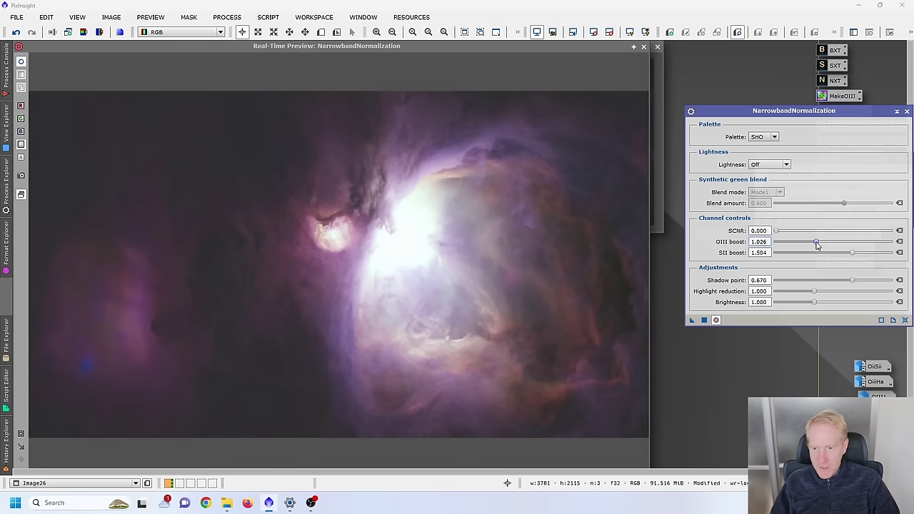
pyautogui.moveTo(854, 255); pyautogui.dragTo(822, 245)
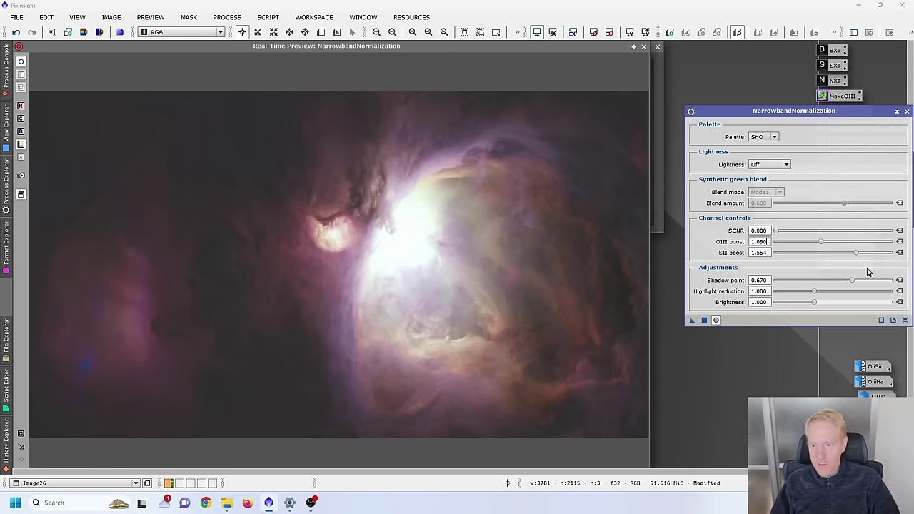
pyautogui.moveTo(855, 256); pyautogui.dragTo(845, 257)
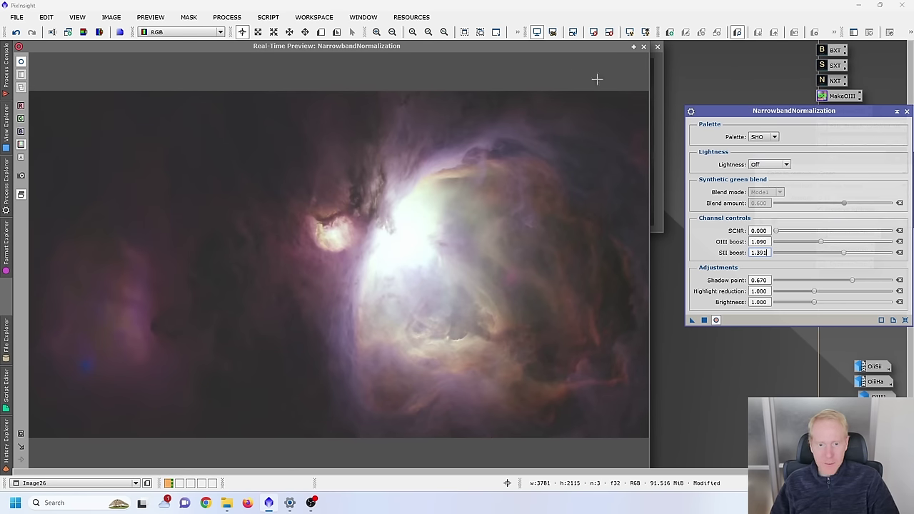
# - Apply the NarrowbandNormalization instance to Image26 and close the tool
pyautogui.click(645, 48)
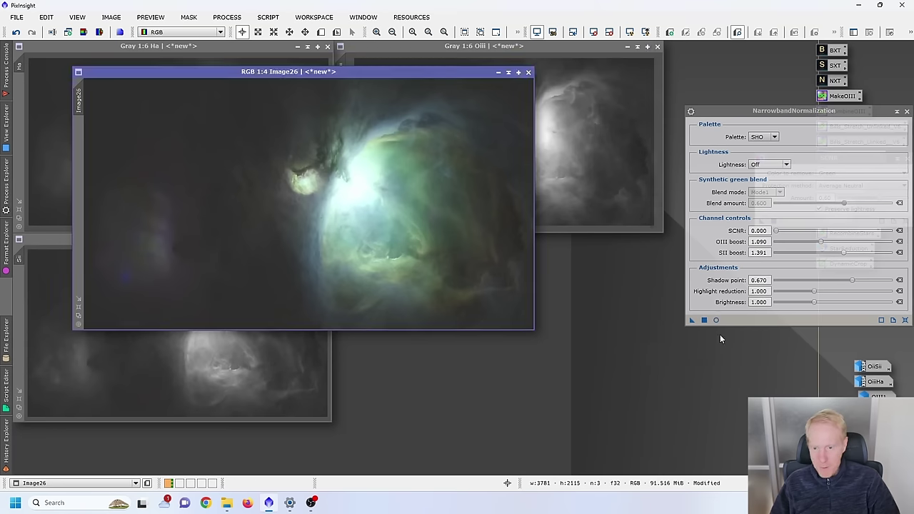
pyautogui.moveTo(691, 321); pyautogui.dragTo(198, 224)
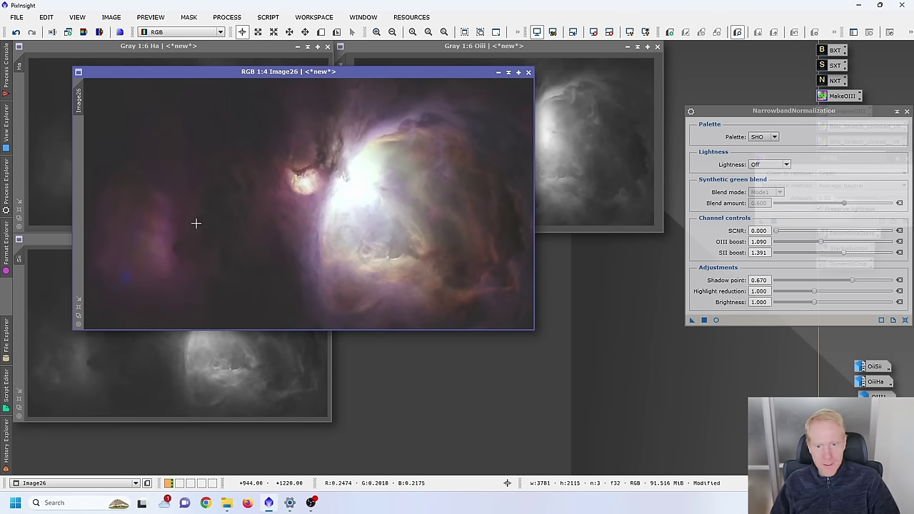
pyautogui.click(907, 111)
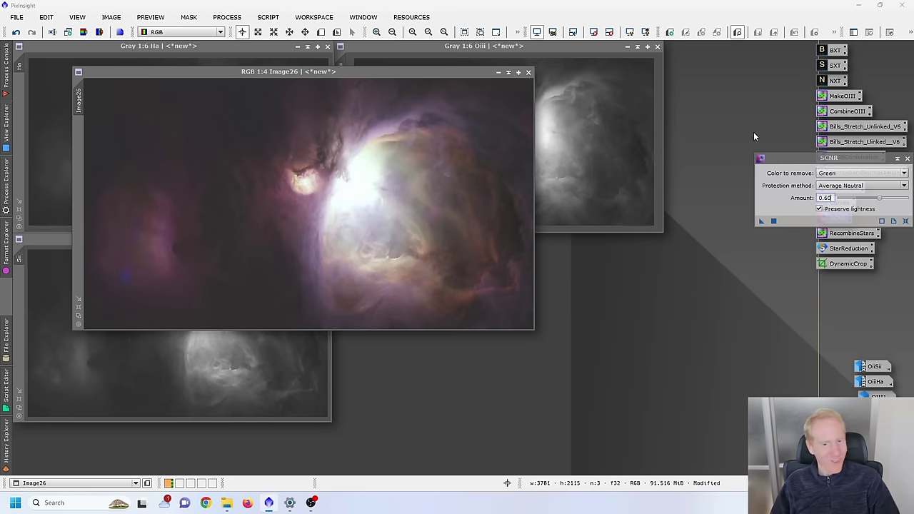
# - Maximise Image26 and open HDRMultiscaleTransform from the Process Explorer
pyautogui.click(519, 72)
pyautogui.scroll(2, 441, 212)
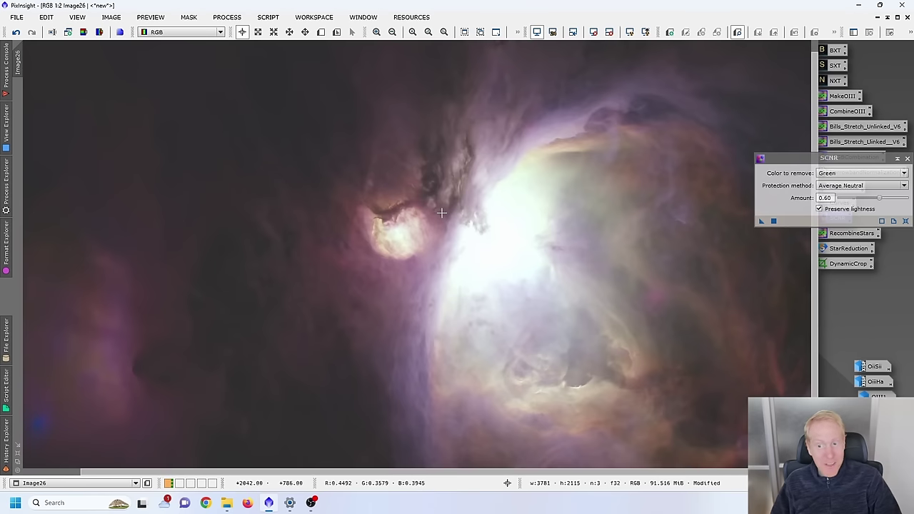
pyautogui.click(6, 193)
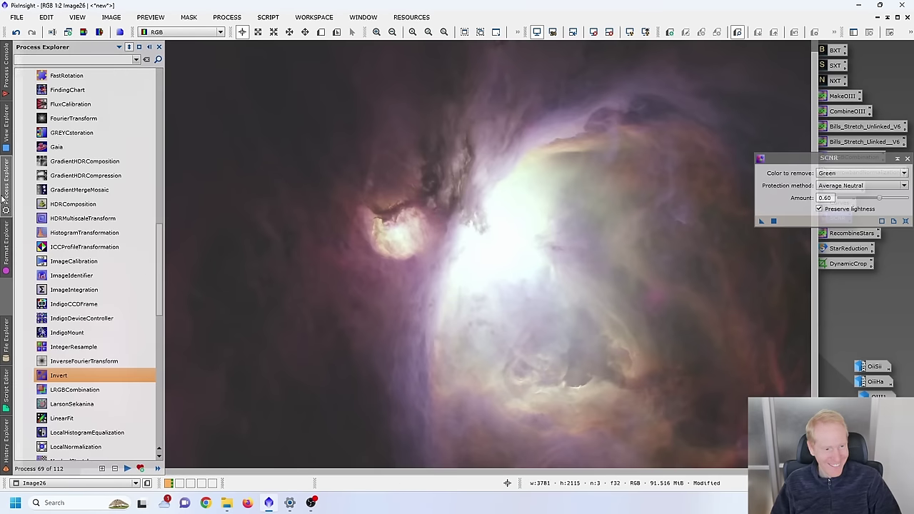
pyautogui.scroll(7, 146, 266)
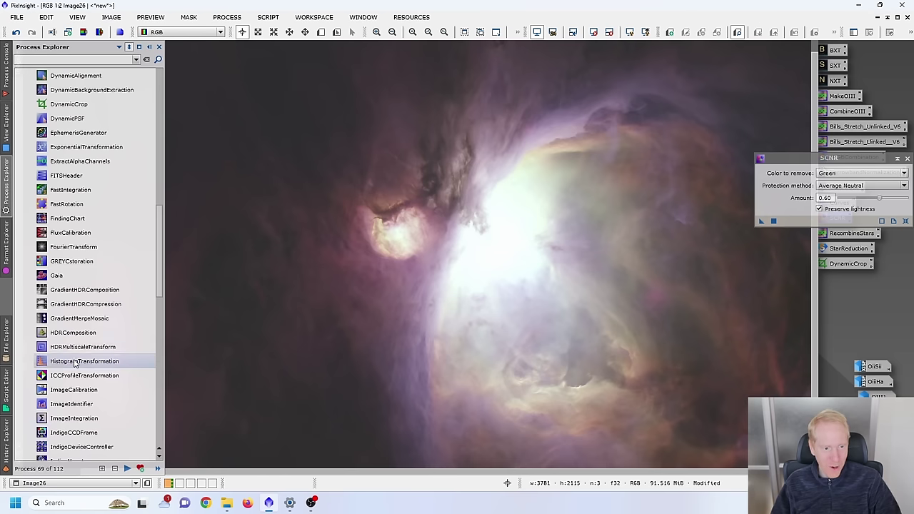
pyautogui.scroll(-4, 71, 357)
pyautogui.click(73, 347)
pyautogui.doubleClick(73, 347)
pyautogui.moveTo(800, 348); pyautogui.dragTo(723, 251)
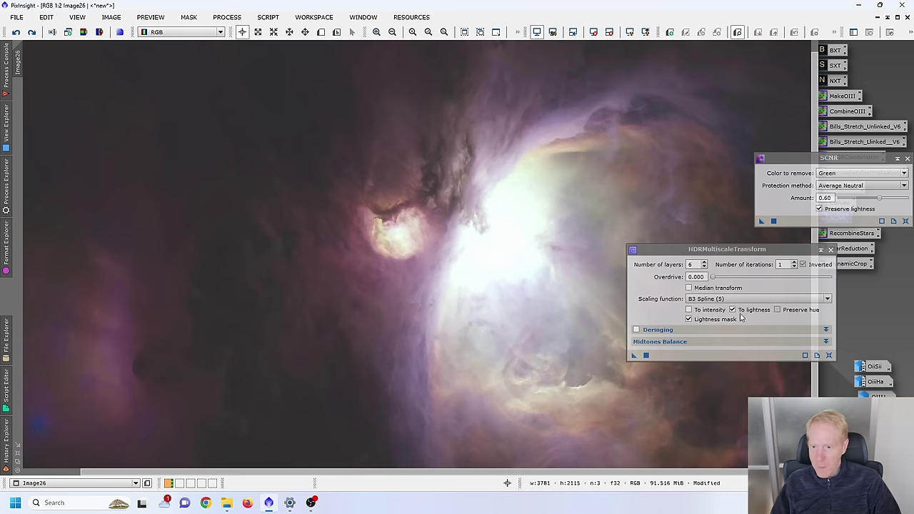
# - Apply an 8-layer HDRMultiscaleTransform to Image26, inspect the core, then undo it
pyautogui.click(704, 265)
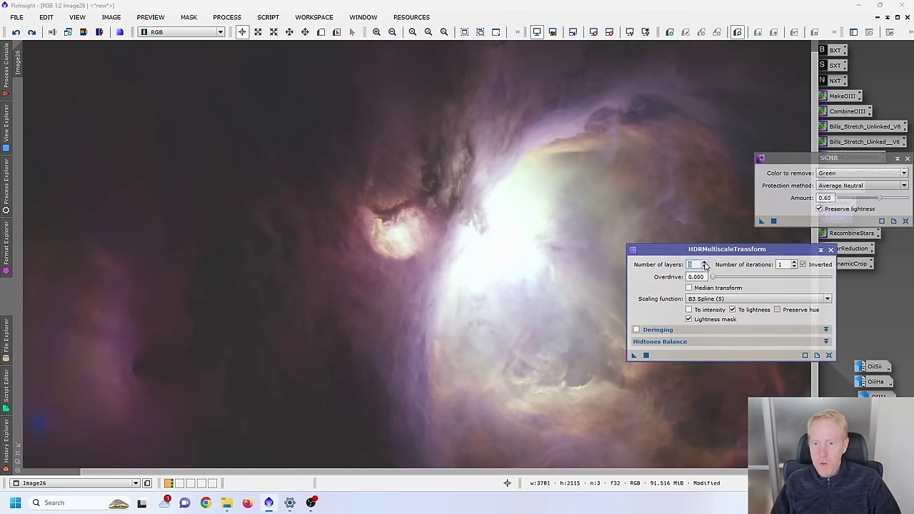
pyautogui.moveTo(631, 356); pyautogui.dragTo(438, 271)
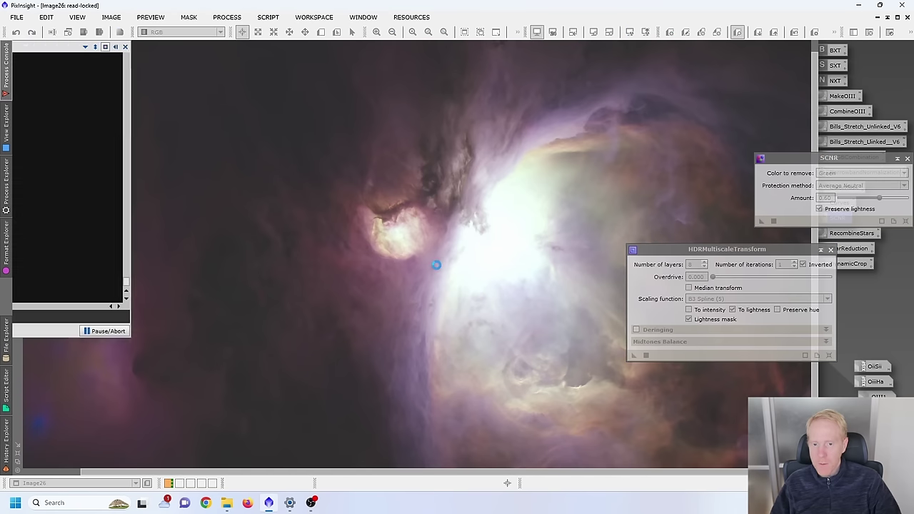
pyautogui.scroll(1, 424, 271)
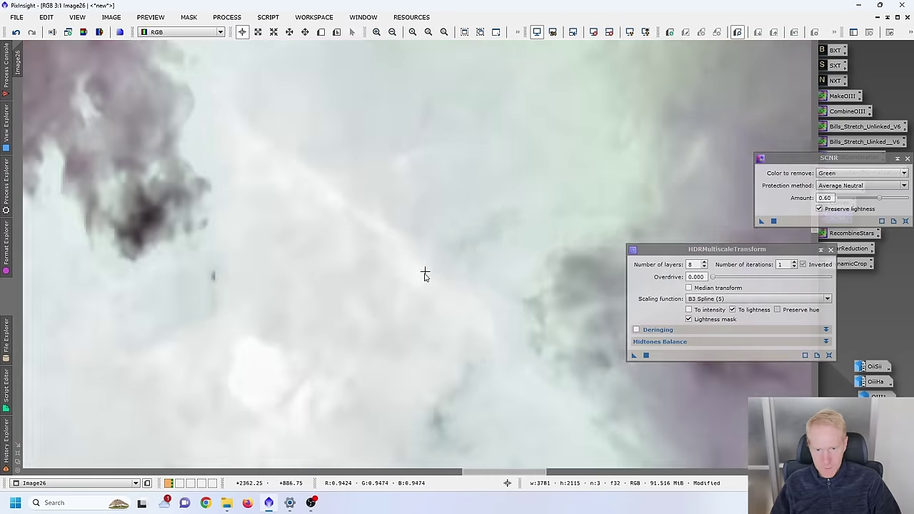
pyautogui.scroll(-4, 424, 279)
pyautogui.scroll(2, 461, 261)
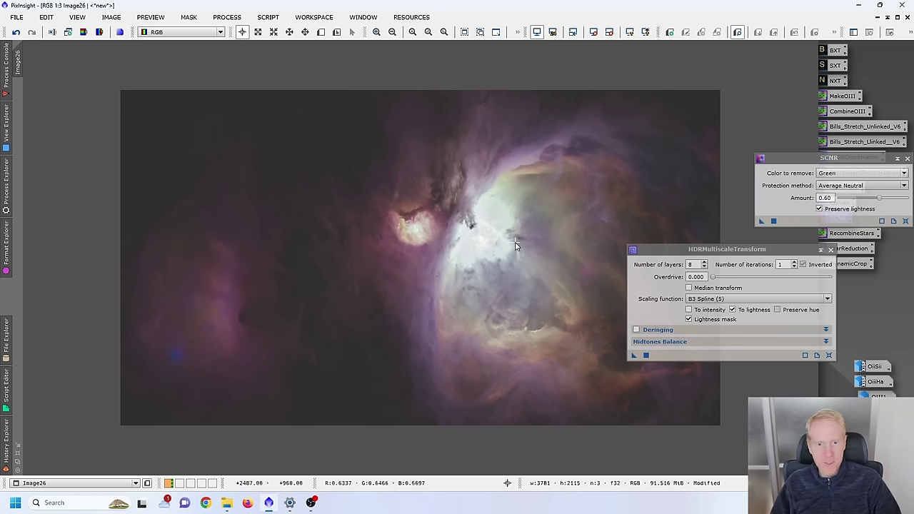
pyautogui.click(897, 17)
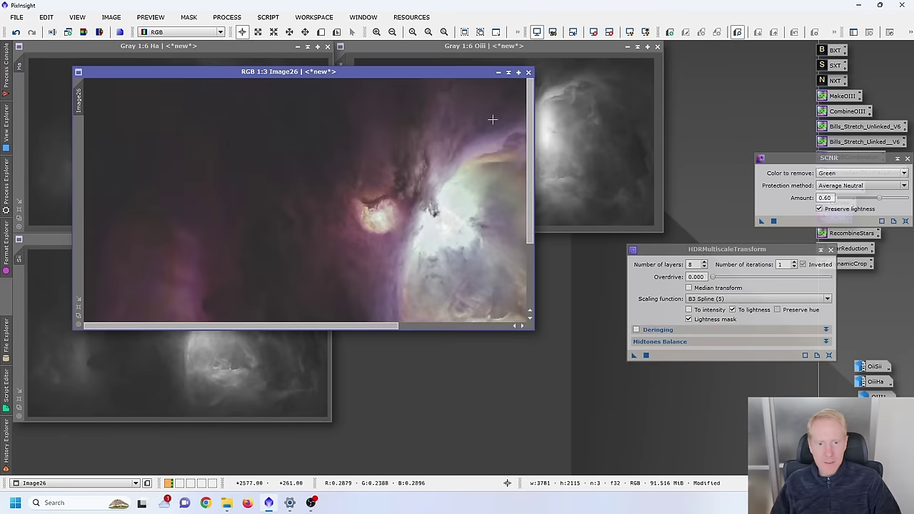
pyautogui.scroll(-2, 336, 166)
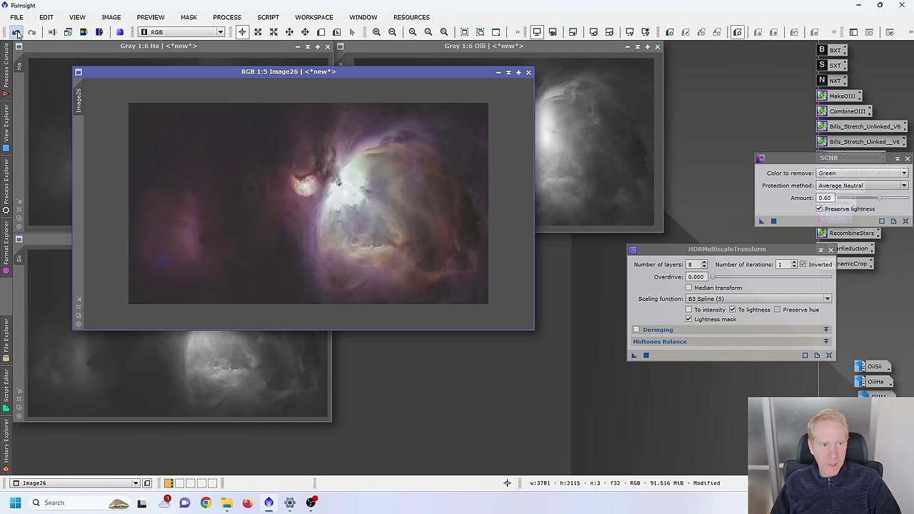
pyautogui.click(16, 32)
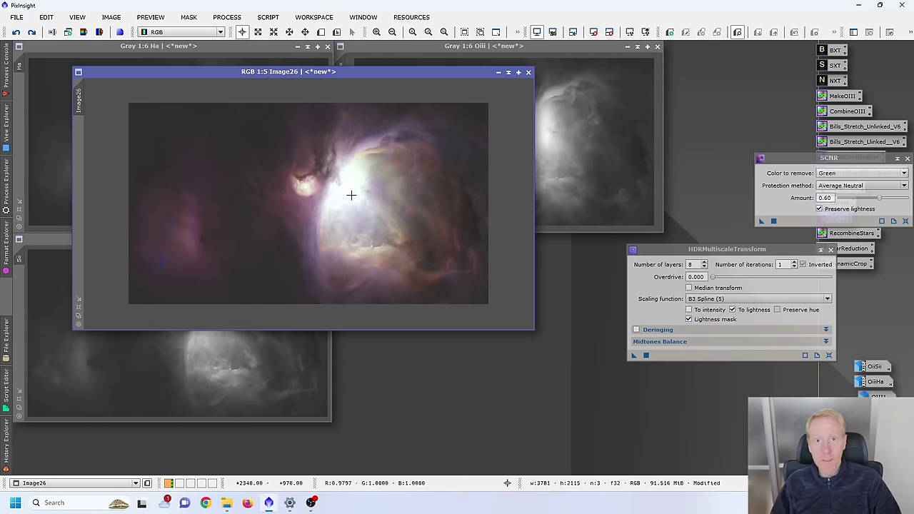
# - Clone Image26 and apply the 8-layer HDRMultiscaleTransform to Image26_clone
pyautogui.moveTo(79, 100); pyautogui.dragTo(445, 372)
pyautogui.moveTo(585, 355); pyautogui.dragTo(294, 148)
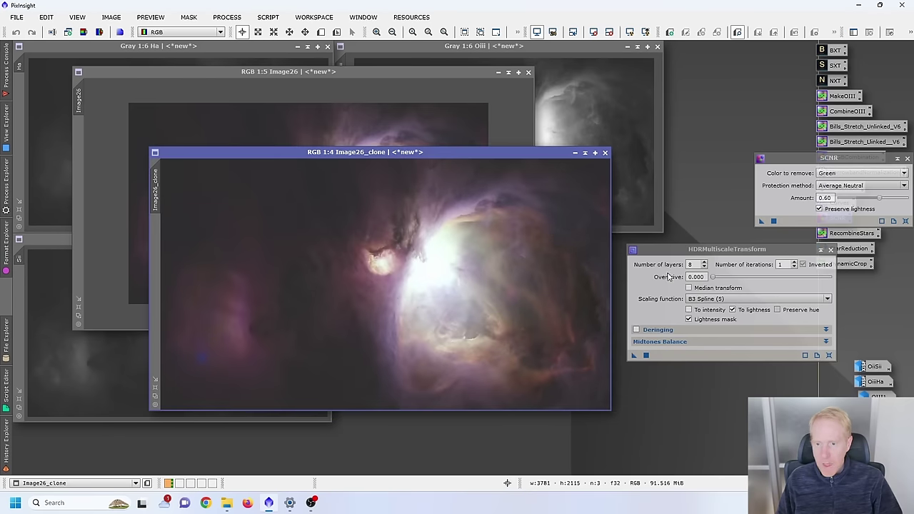
pyautogui.moveTo(633, 355); pyautogui.dragTo(346, 263)
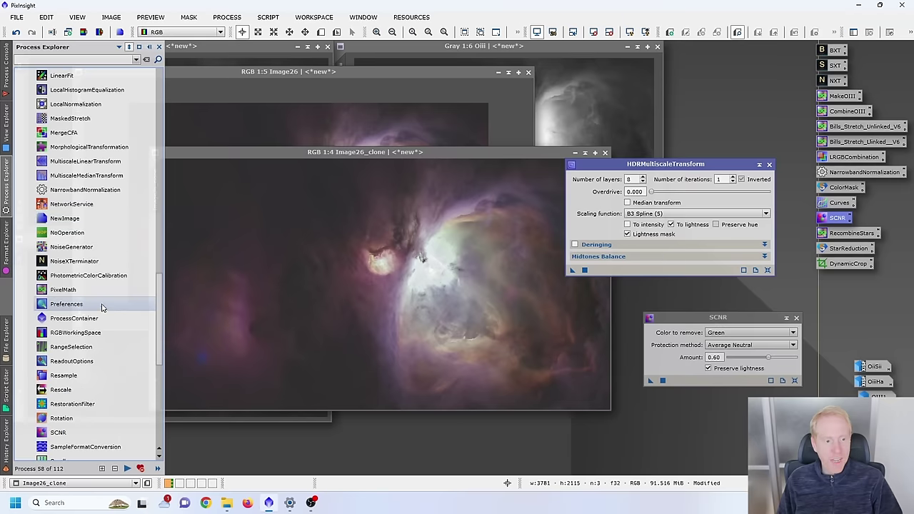
# - Enter the PixelMath expression Image26 * 0.7 + Image26_clone * 0.3
pyautogui.doubleClick(63, 289)
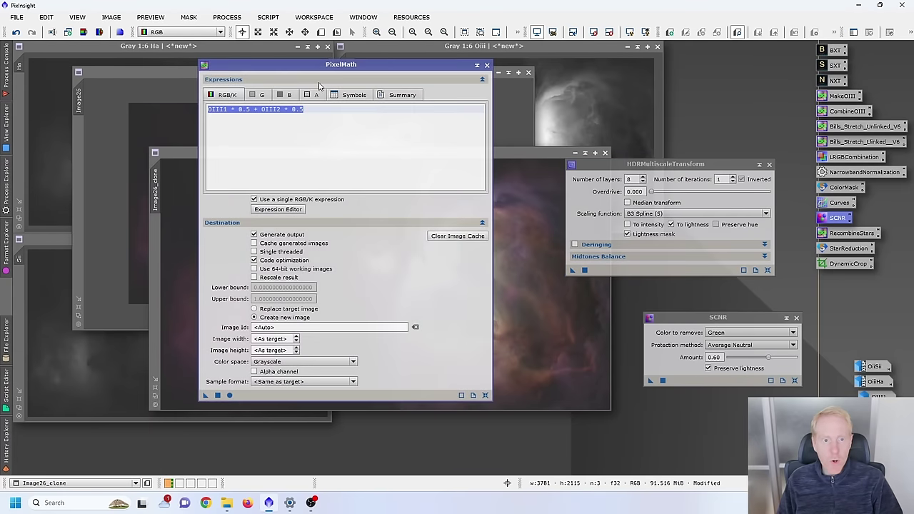
pyautogui.moveTo(306, 69); pyautogui.dragTo(508, 170)
pyautogui.click(467, 206)
pyautogui.tripleClick(465, 208)
pyautogui.click(466, 217)
pyautogui.moveTo(465, 203); pyautogui.dragTo(442, 202)
pyautogui.write('Image2')
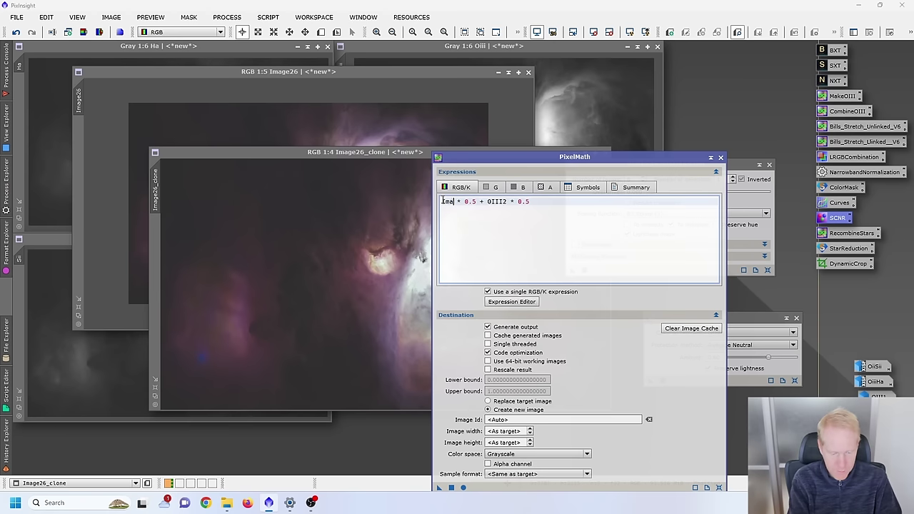
pyautogui.write('6')
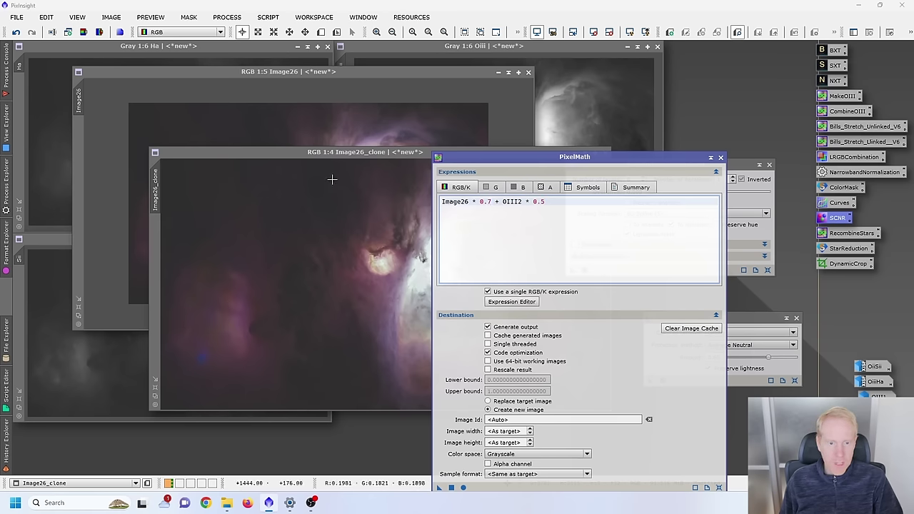
pyautogui.moveTo(336, 153); pyautogui.dragTo(214, 153)
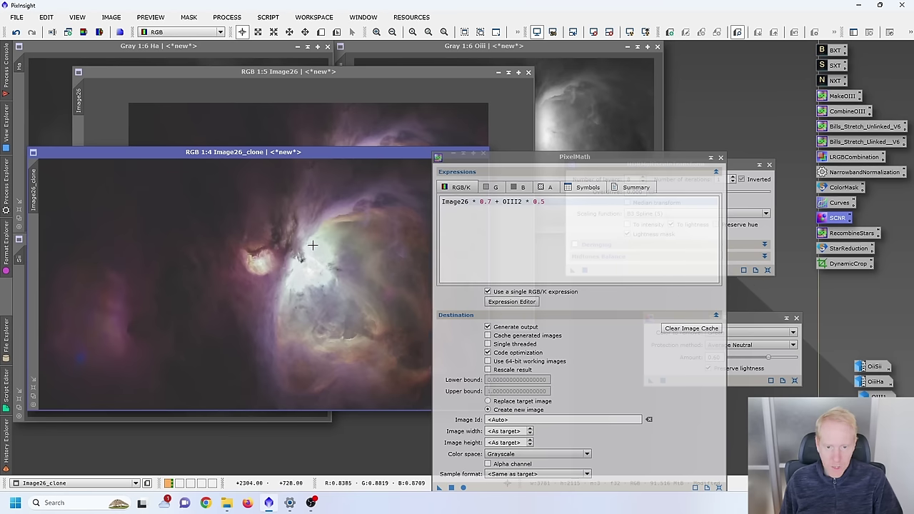
pyautogui.click(522, 203)
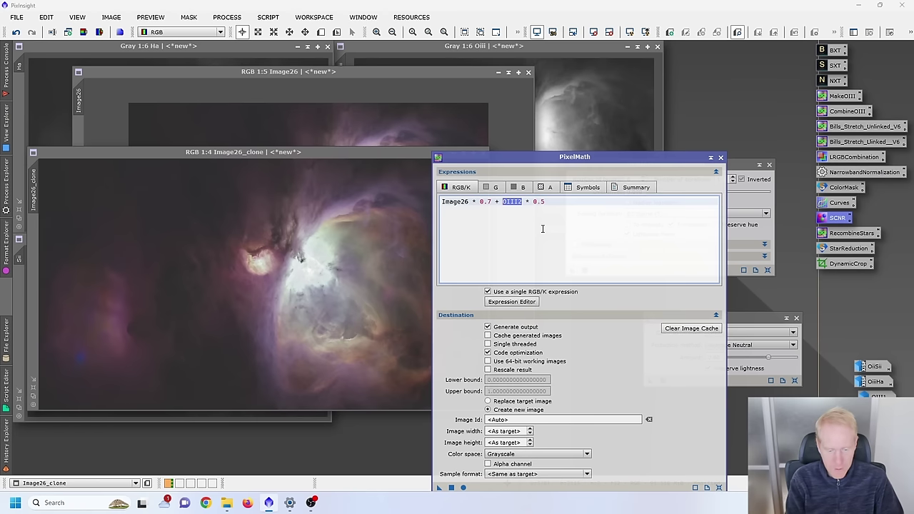
pyautogui.write('I')
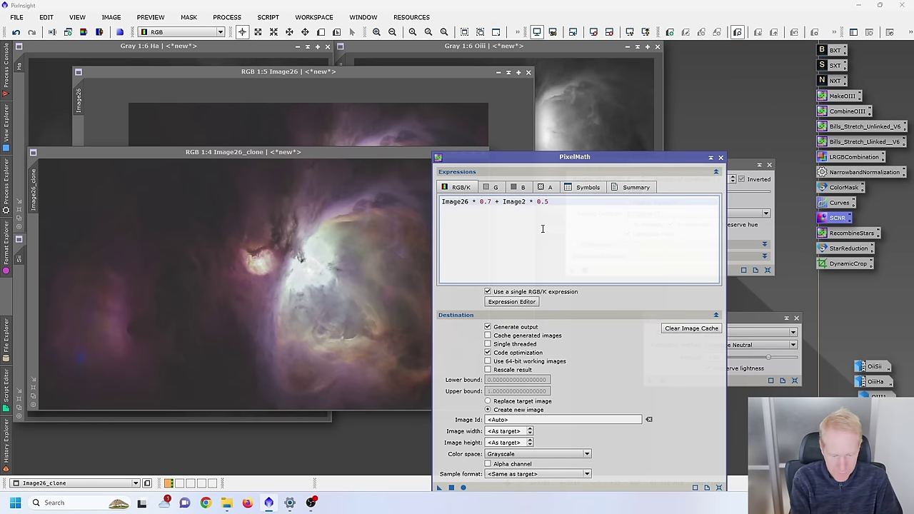
pyautogui.write('mage26_clone')
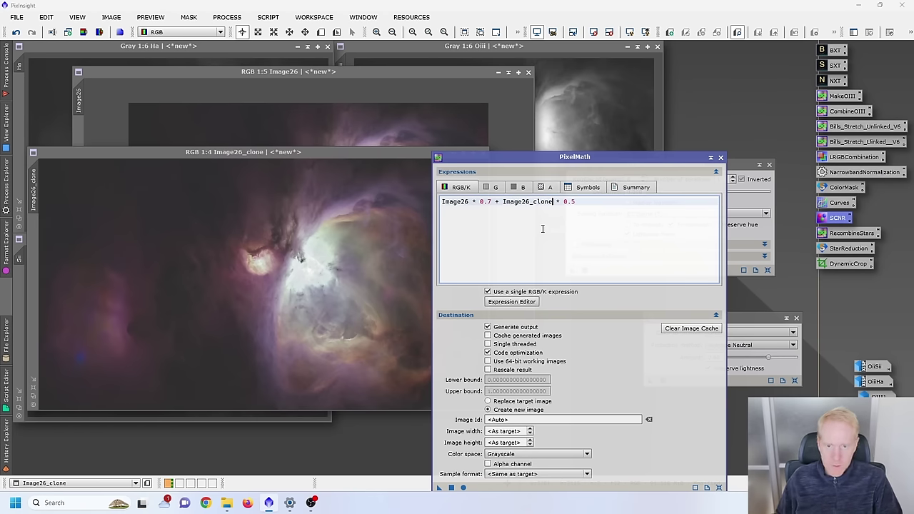
pyautogui.click(624, 204)
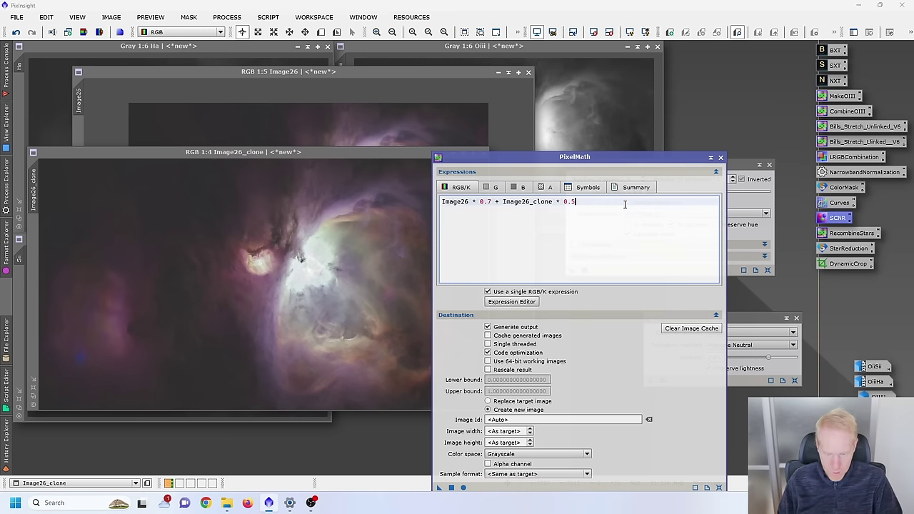
pyautogui.press('BackSpace')
pyautogui.write('3')
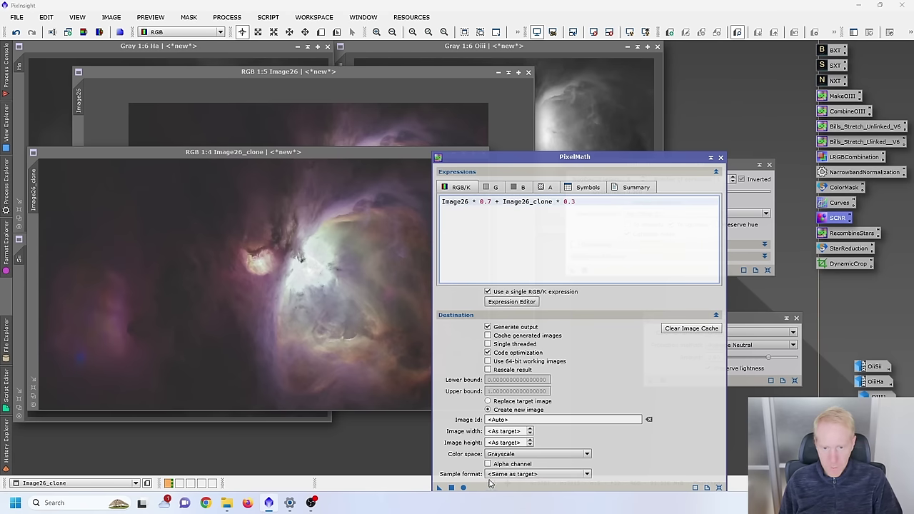
# - Output to a new RGB Color image and apply the blend globally
pyautogui.click(508, 454)
pyautogui.click(509, 473)
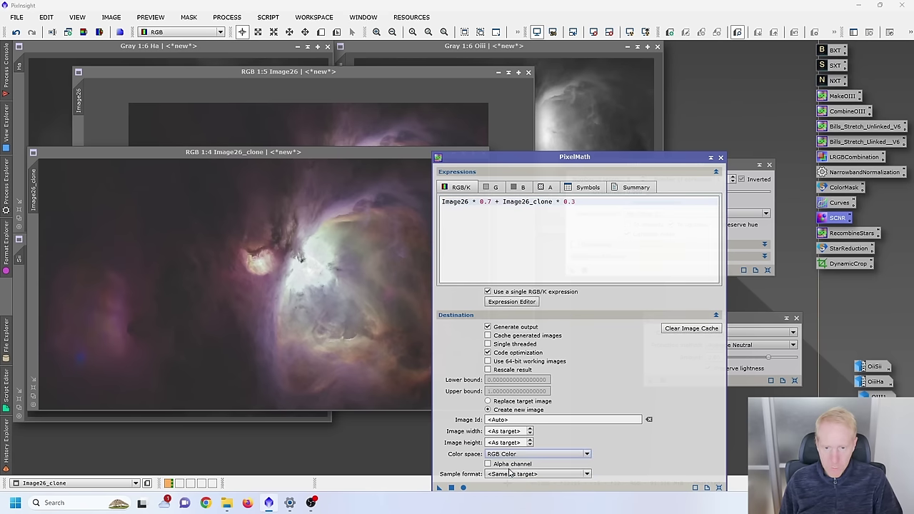
pyautogui.click(452, 489)
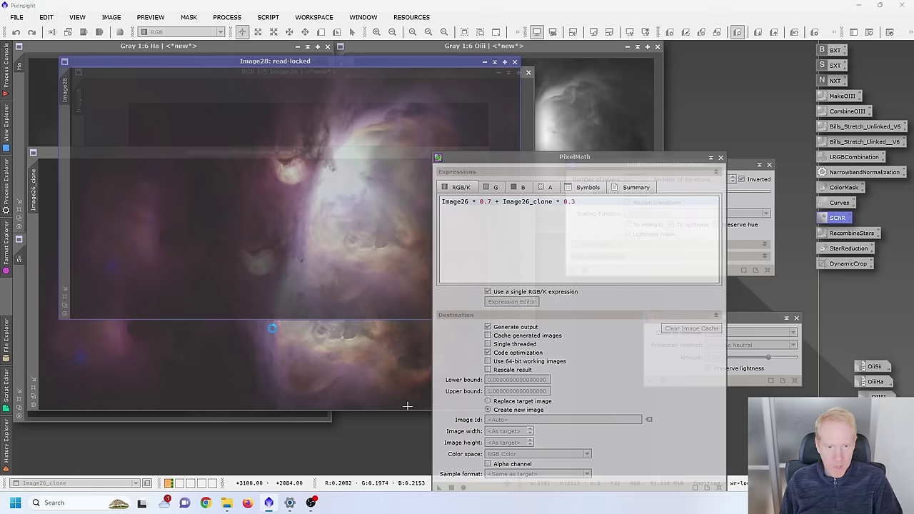
pyautogui.click(720, 157)
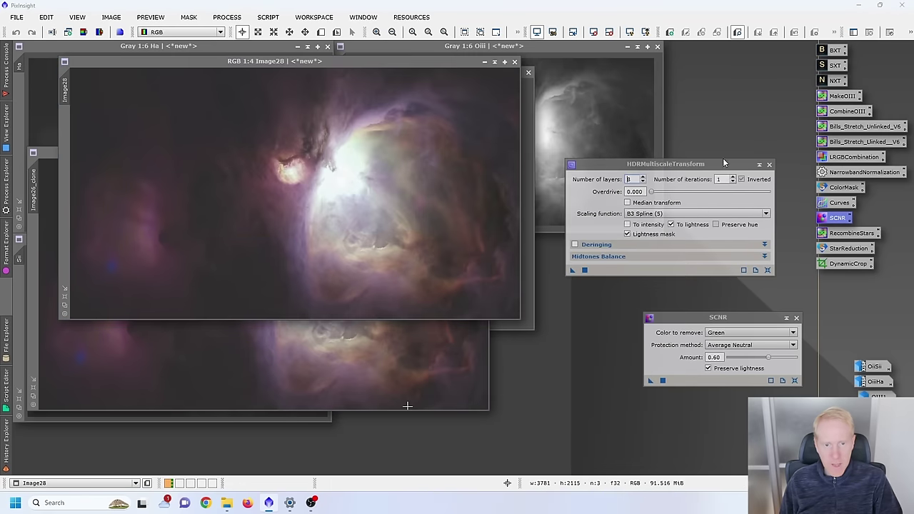
# - Compare the Image28 blend against Image26 by alternating which window is in front
pyautogui.moveTo(286, 62); pyautogui.dragTo(366, 188)
pyautogui.click(352, 96)
pyautogui.click(463, 367)
pyautogui.click(384, 122)
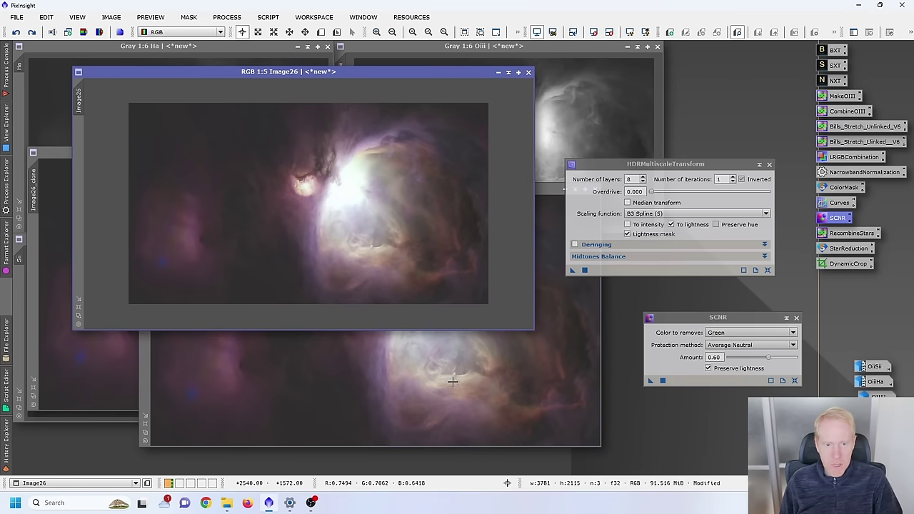
pyautogui.click(454, 380)
pyautogui.click(380, 158)
pyautogui.click(400, 359)
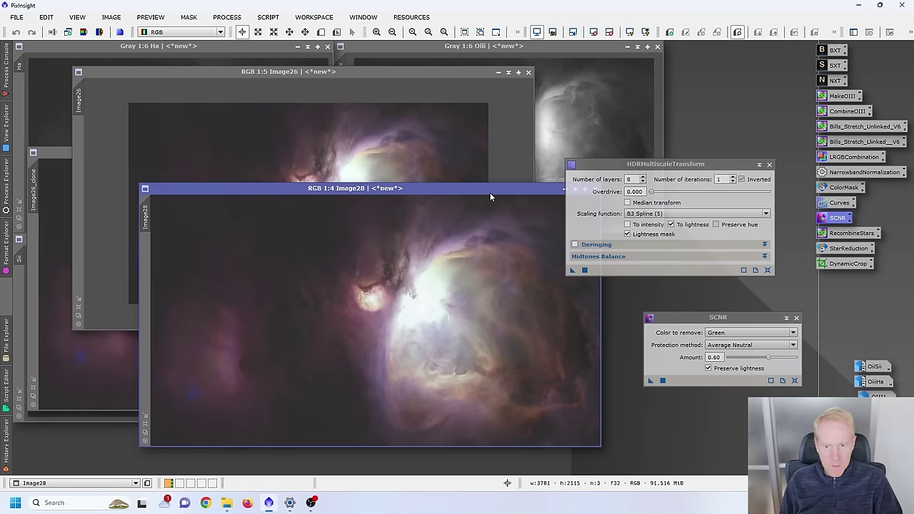
# - Close Image28 and reopen the saved Image26/Image26_clone PixelMath expression
pyautogui.moveTo(490, 192); pyautogui.dragTo(452, 187)
pyautogui.click(444, 198)
pyautogui.click(320, 355)
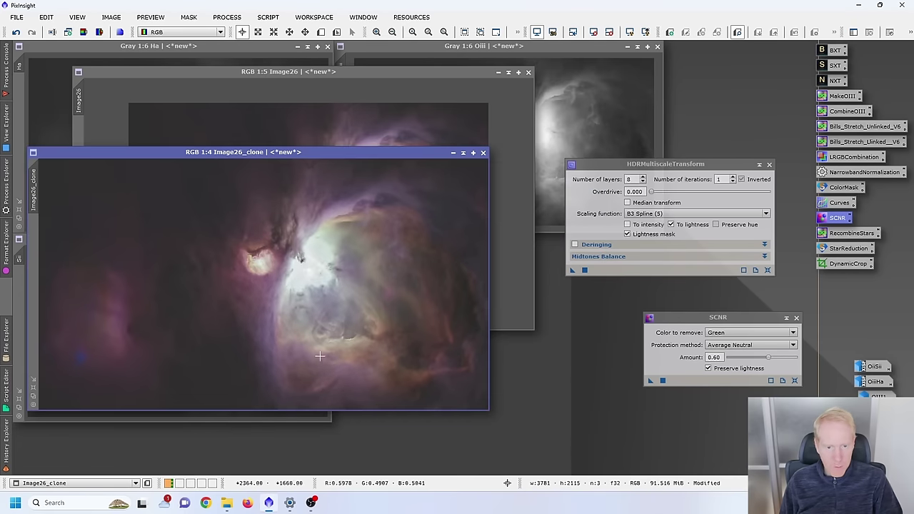
pyautogui.doubleClick(57, 215)
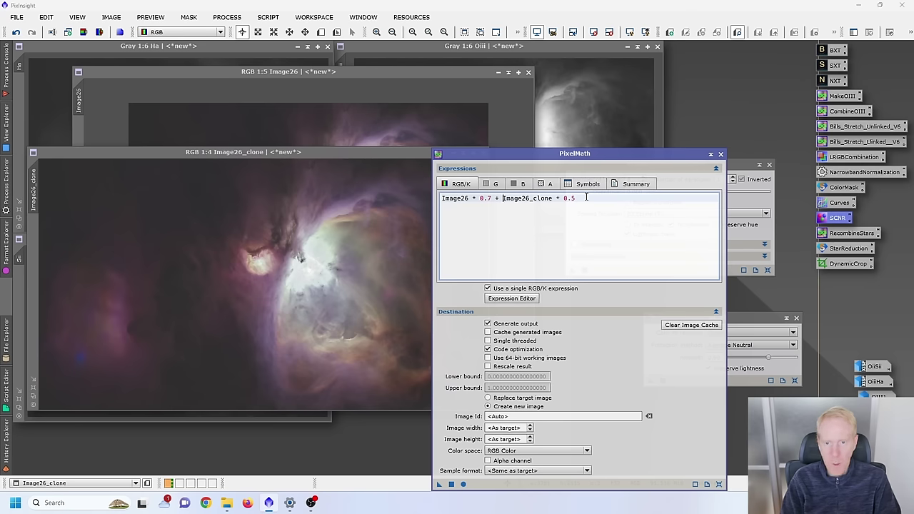
# - Change Image26's weight to 0.5 and apply the blend, producing Image29
pyautogui.press('BackSpace')
pyautogui.write('5')
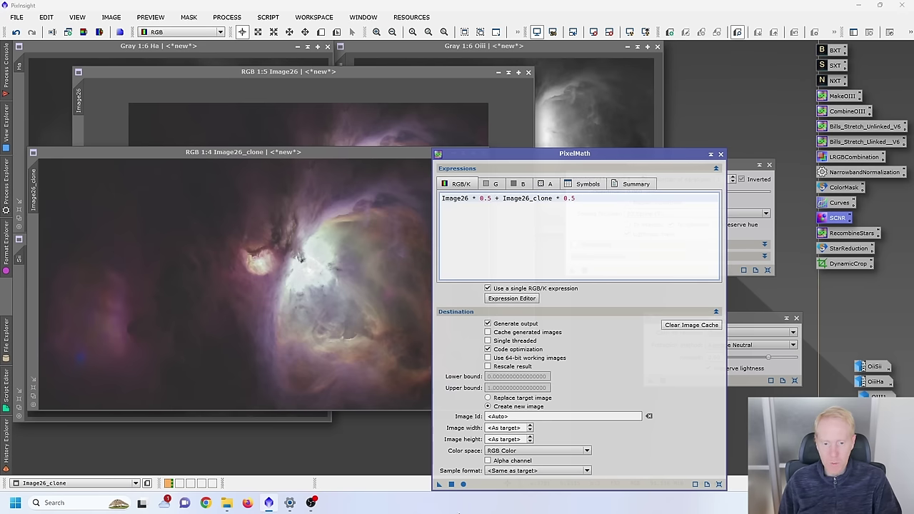
pyautogui.click(451, 484)
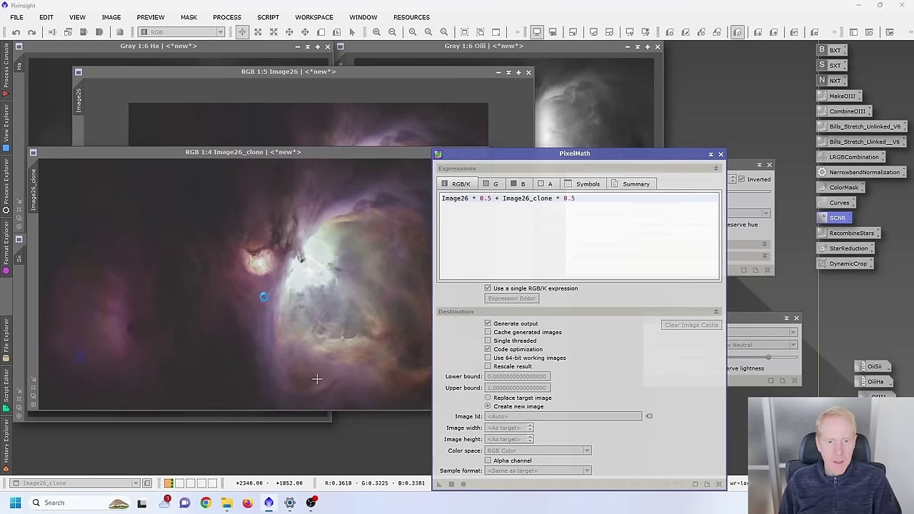
pyautogui.click(721, 155)
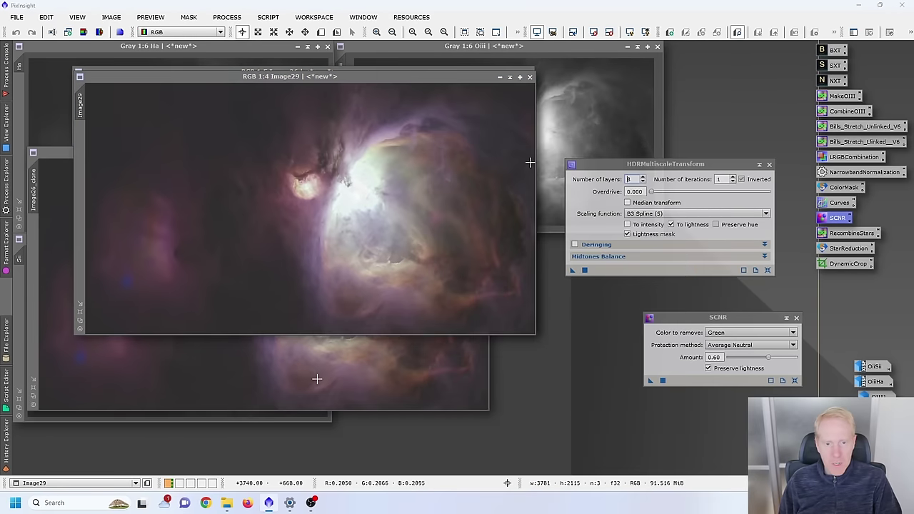
# - Minimize Image26 and Image26_clone to icons, keeping Image29 in front
pyautogui.moveTo(357, 76); pyautogui.dragTo(384, 168)
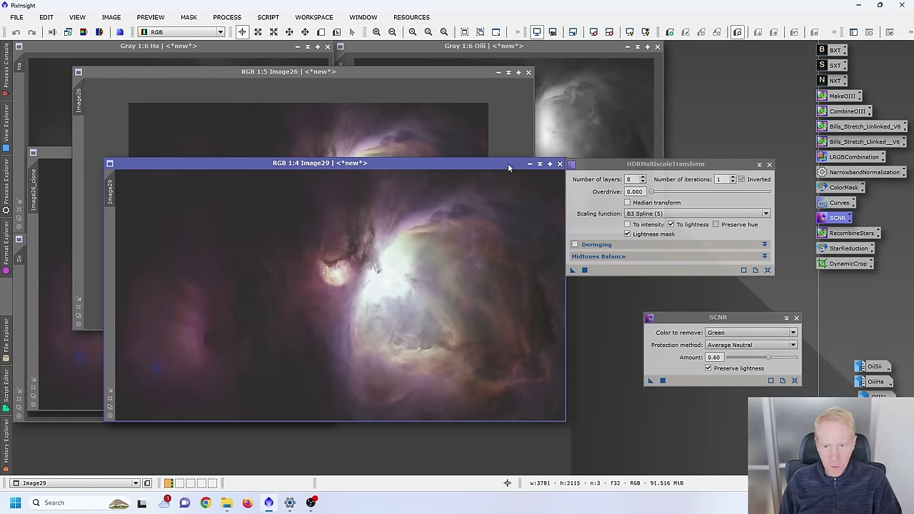
pyautogui.moveTo(651, 168); pyautogui.dragTo(710, 164)
pyautogui.click(498, 72)
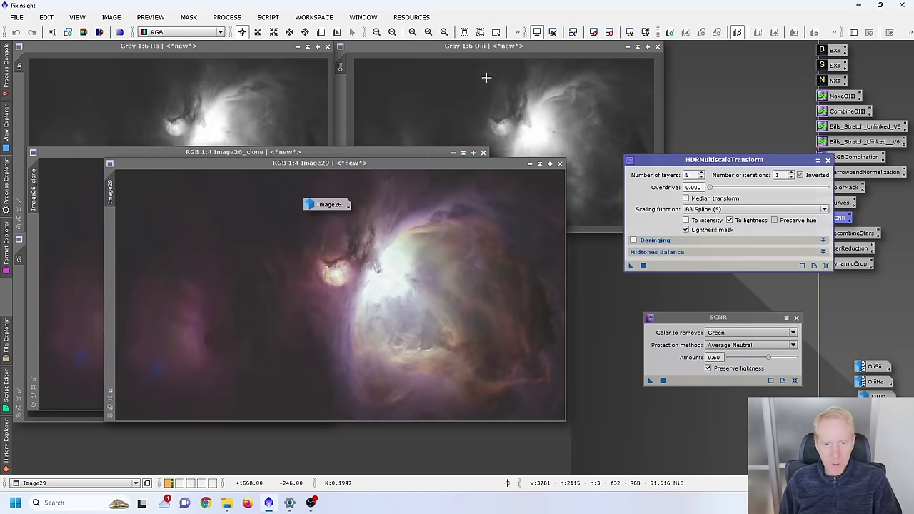
pyautogui.click(336, 200)
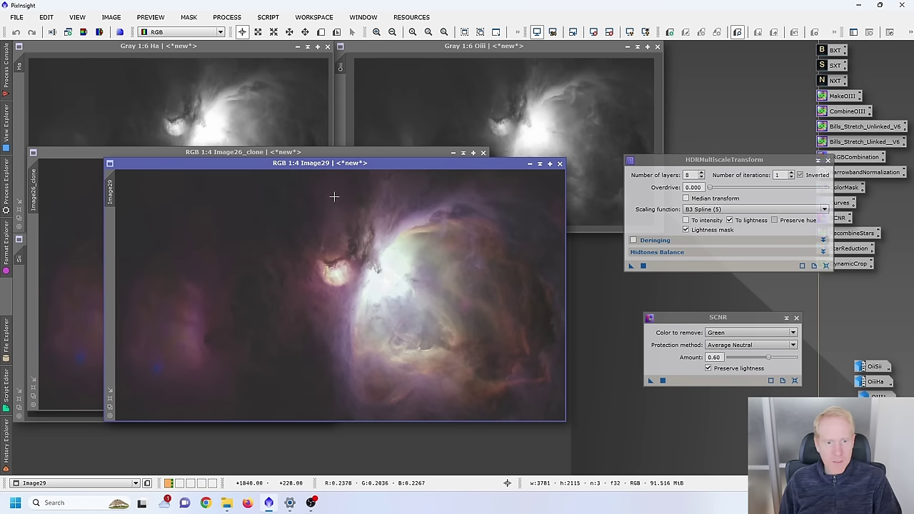
pyautogui.click(452, 152)
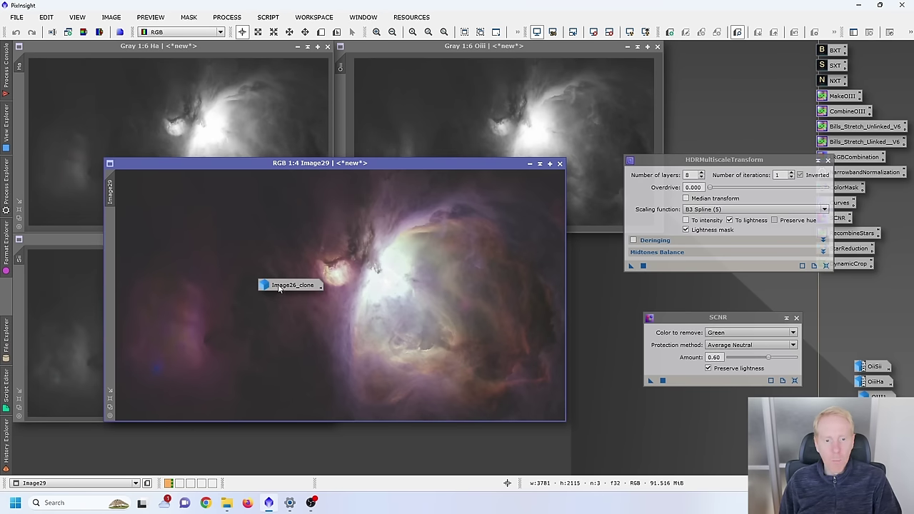
pyautogui.click(282, 289)
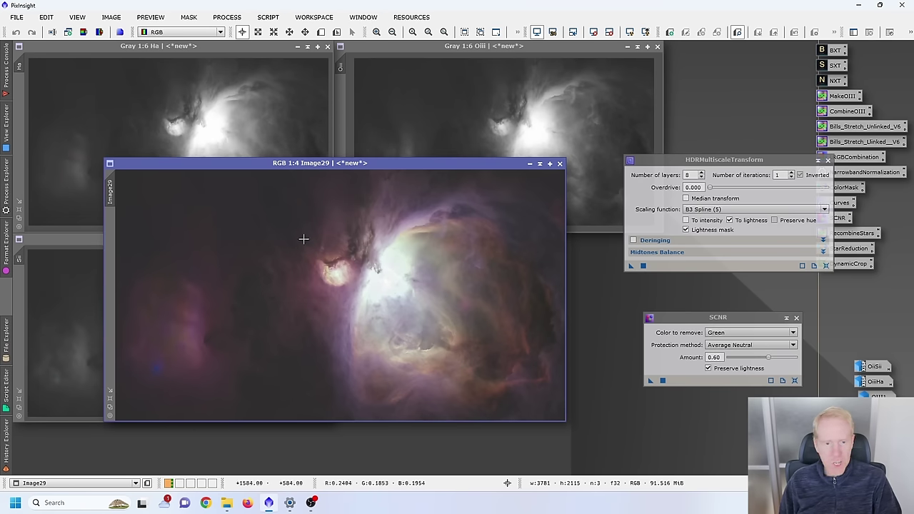
# - Open the saved Curves process beside Image29 with Real-Time Preview enabled
pyautogui.moveTo(3, 151)
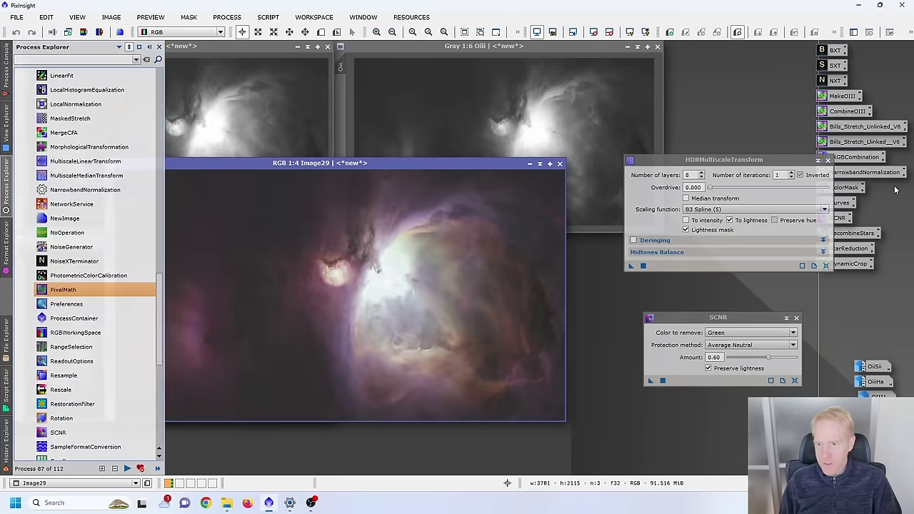
pyautogui.moveTo(774, 159); pyautogui.dragTo(892, 307)
pyautogui.doubleClick(838, 204)
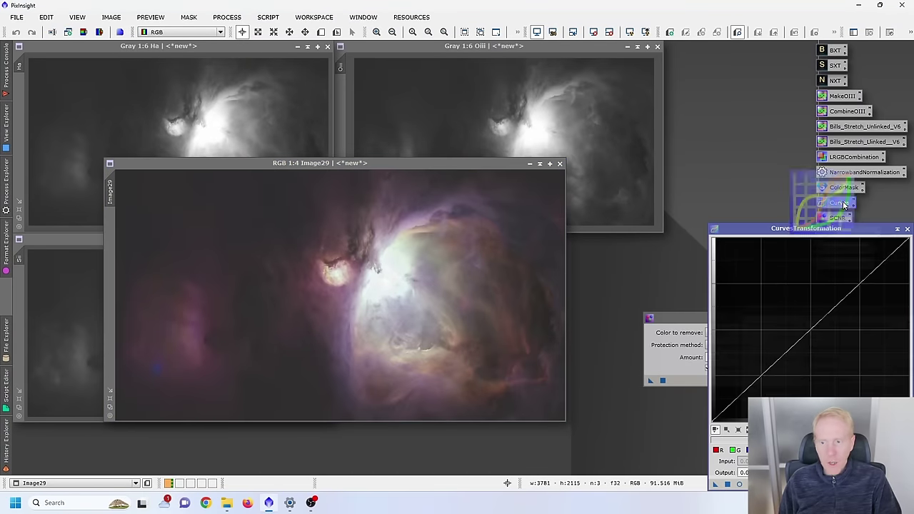
pyautogui.moveTo(814, 230); pyautogui.dragTo(664, 124)
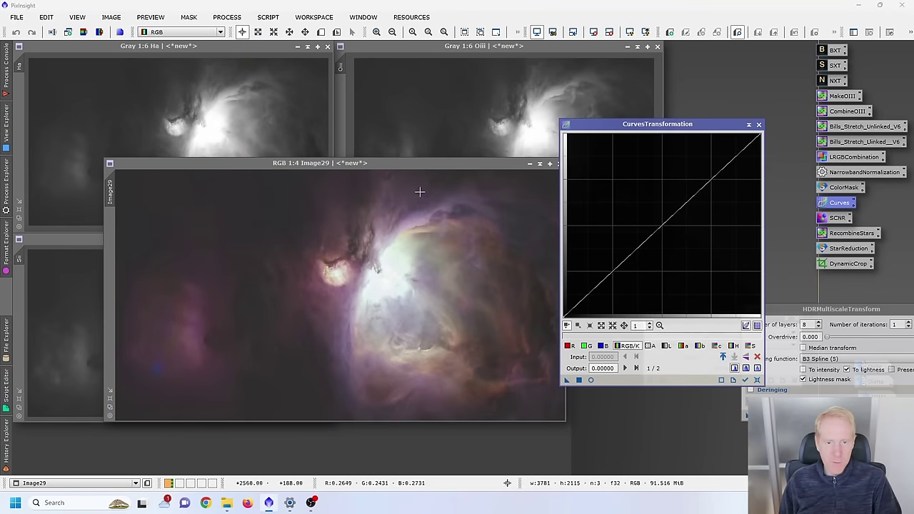
pyautogui.moveTo(392, 163); pyautogui.dragTo(320, 132)
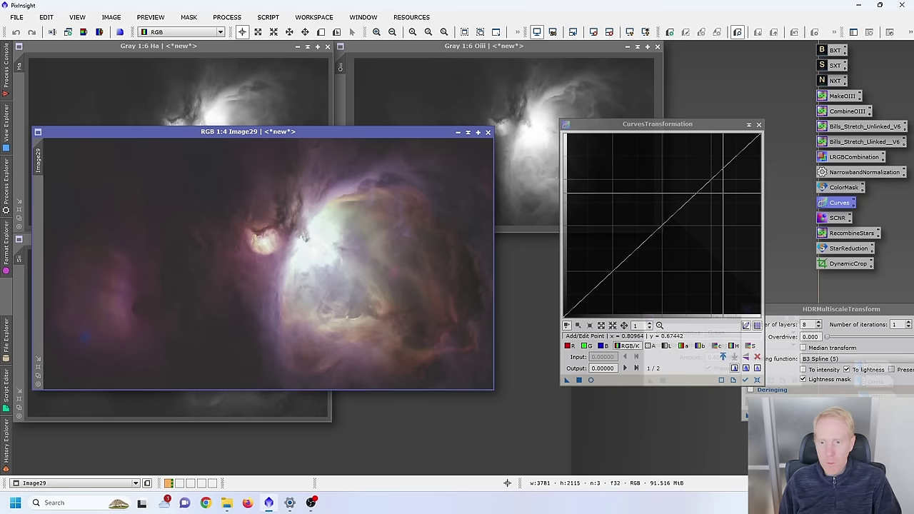
pyautogui.click(590, 380)
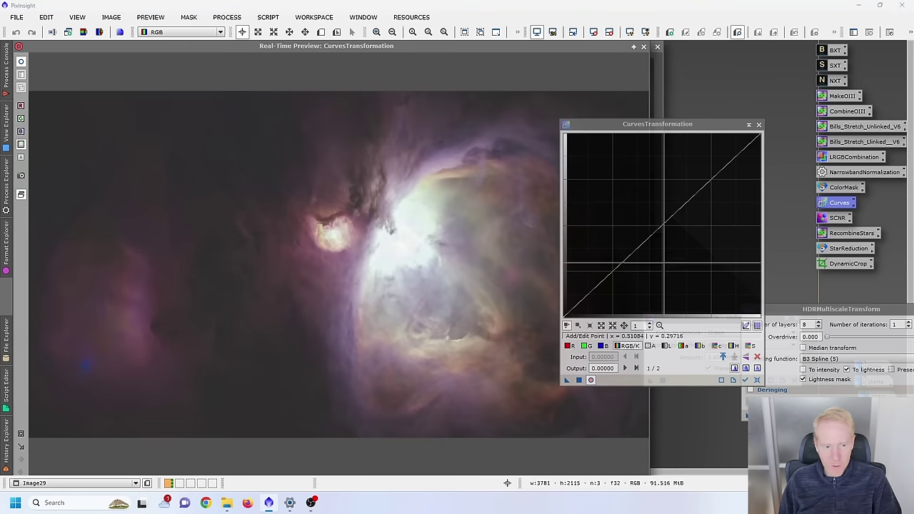
# - Add two RGB curve points, lift the Saturation curve, and apply it to Image29
pyautogui.click(707, 175)
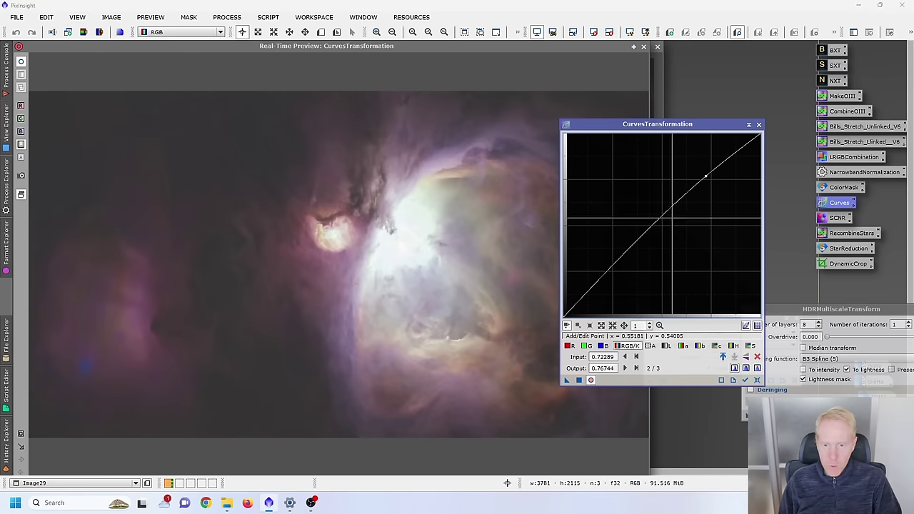
pyautogui.click(590, 295)
pyautogui.moveTo(592, 295); pyautogui.dragTo(592, 294)
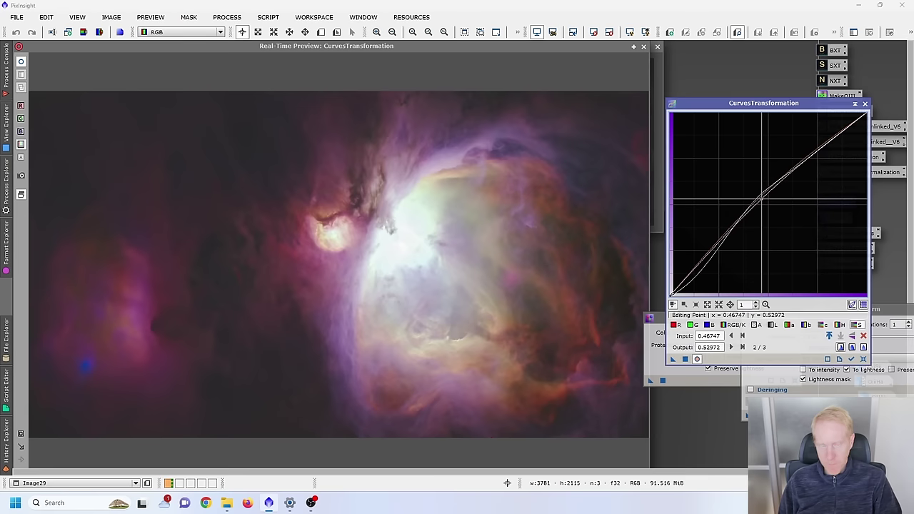
pyautogui.moveTo(762, 208)
pyautogui.mouseDown()
pyautogui.moveTo(738, 173)
pyautogui.moveTo(762, 195)
pyautogui.mouseUp()
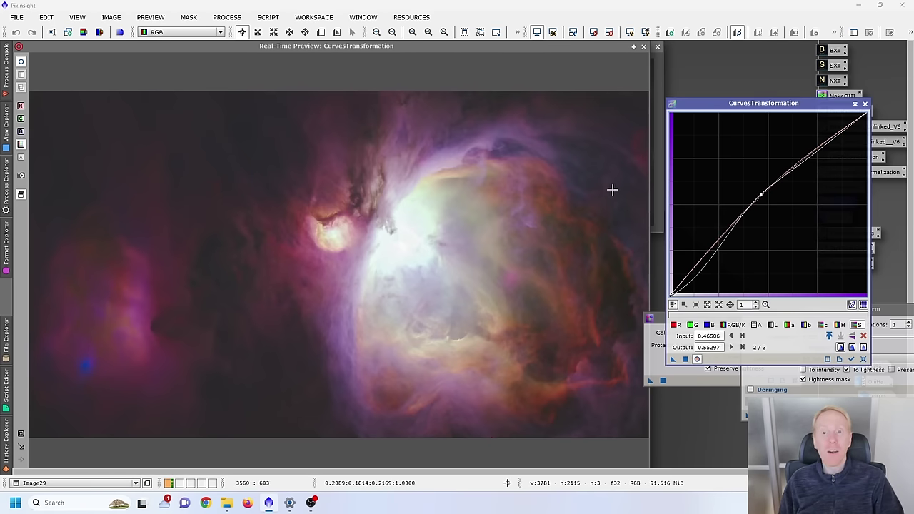
pyautogui.click(643, 47)
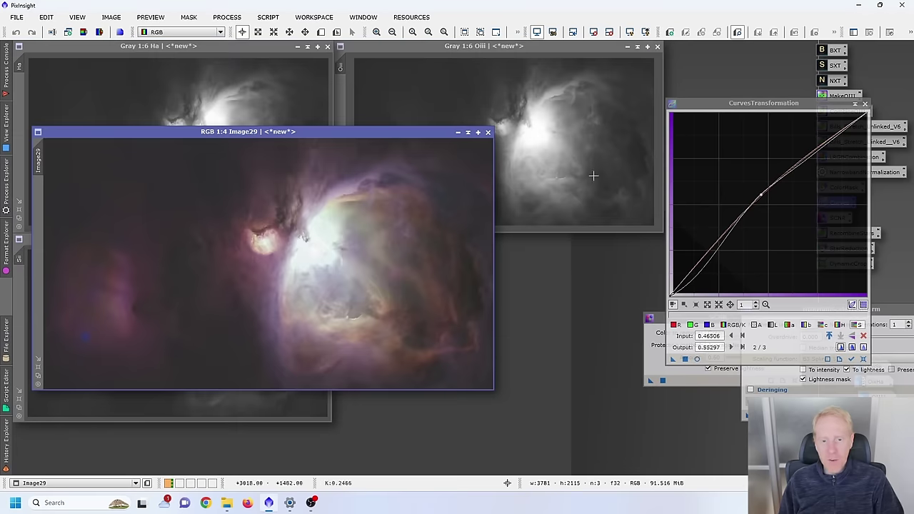
pyautogui.moveTo(671, 360); pyautogui.dragTo(336, 269)
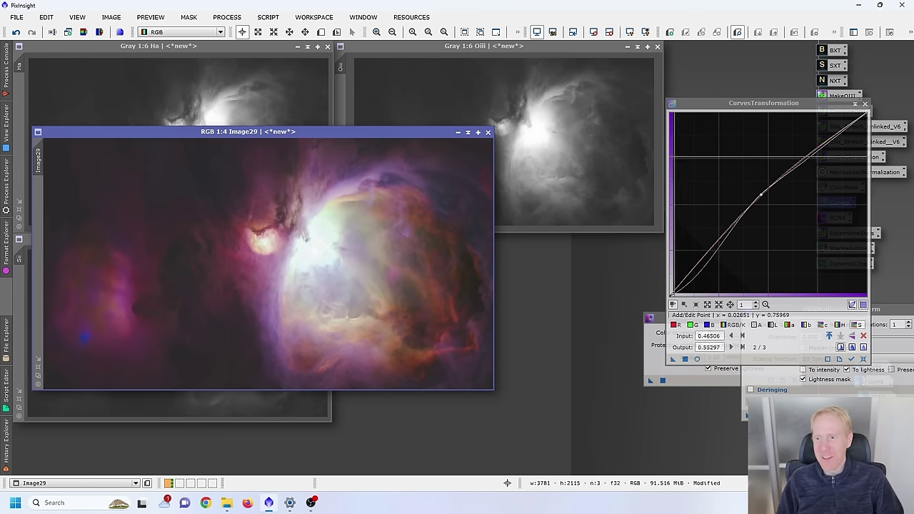
pyautogui.click(865, 105)
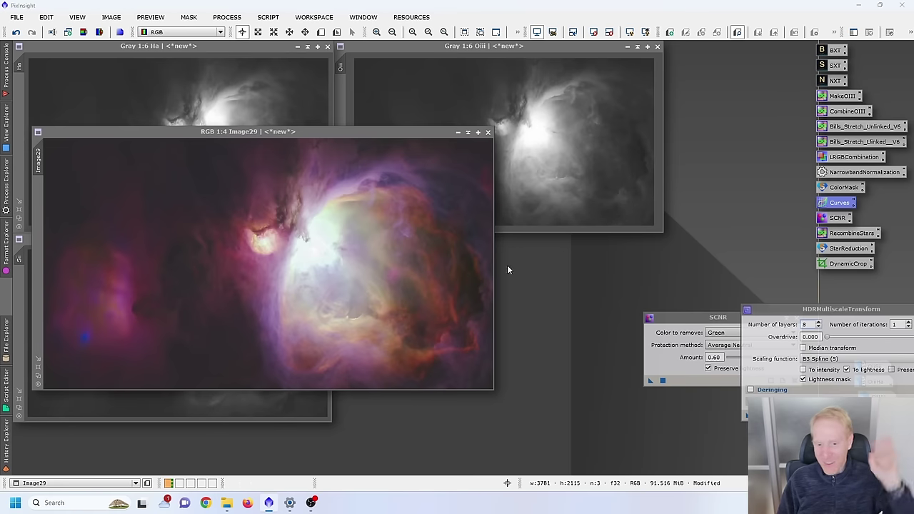
# - Give Image29 the identifier 'starless'
pyautogui.moveTo(328, 131); pyautogui.dragTo(462, 81)
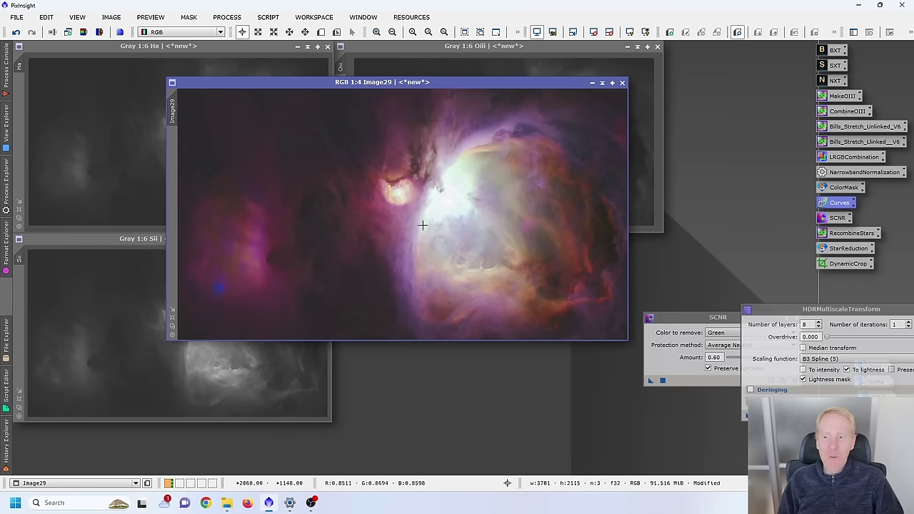
pyautogui.doubleClick(173, 106)
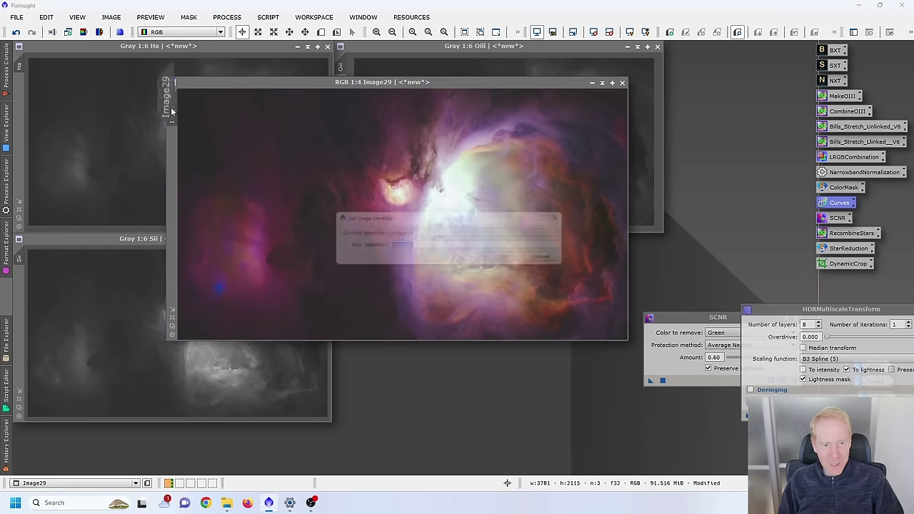
pyautogui.write('star')
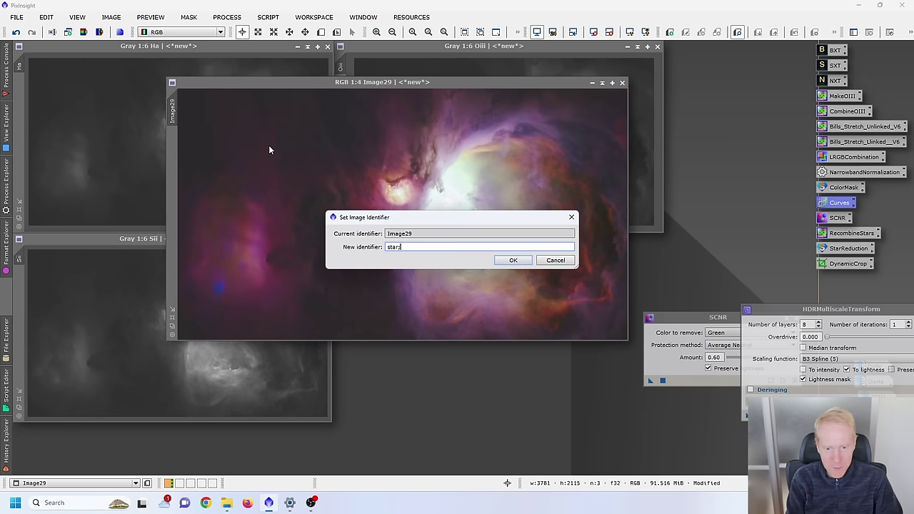
pyautogui.write('less')
pyautogui.press('Return')
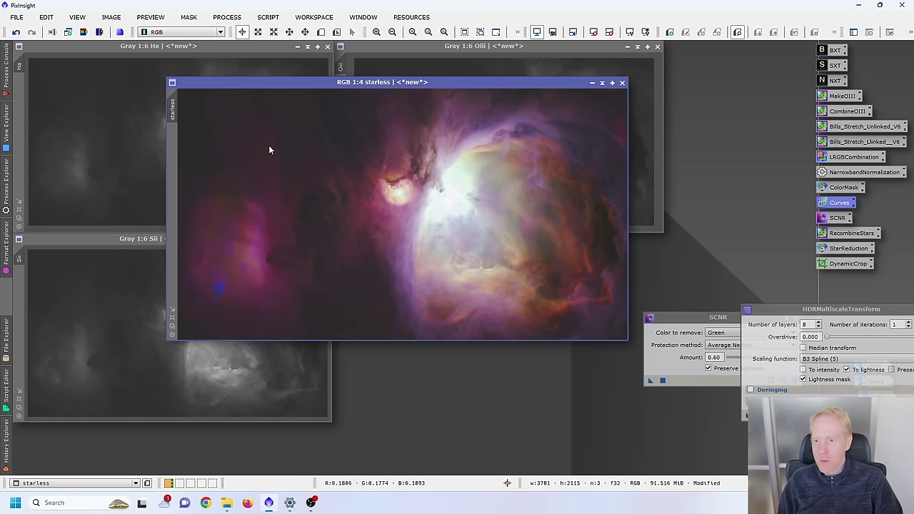
# - Load the ~((~stars)*(~starless)) recombination expression and minimize the stars image
pyautogui.doubleClick(835, 239)
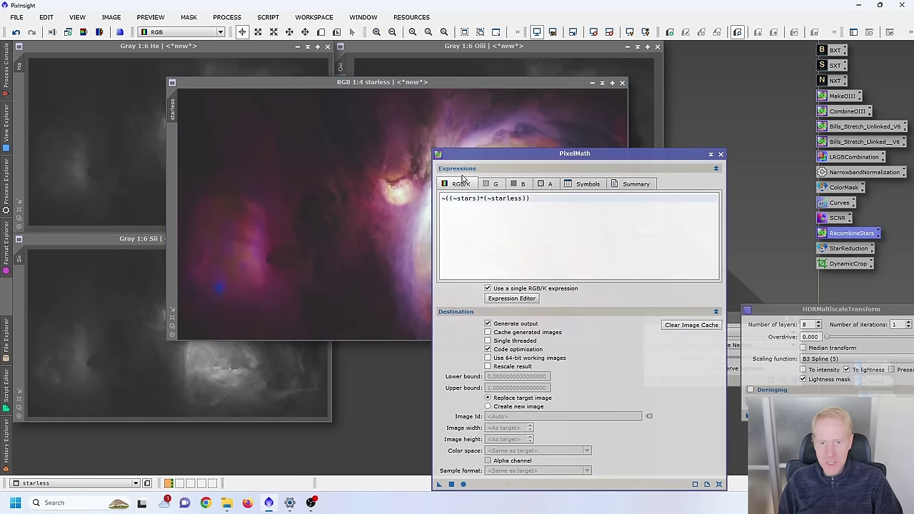
pyautogui.moveTo(509, 161); pyautogui.dragTo(464, 67)
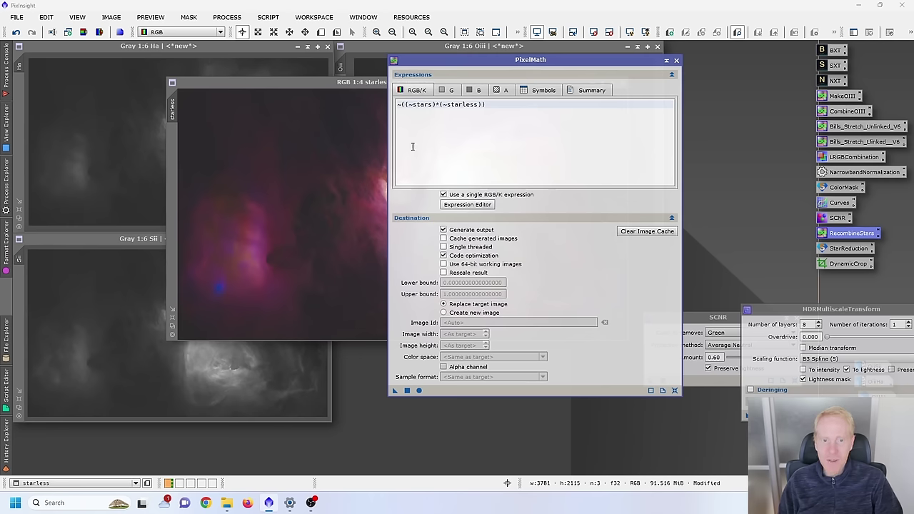
pyautogui.moveTo(497, 102); pyautogui.dragTo(372, 109)
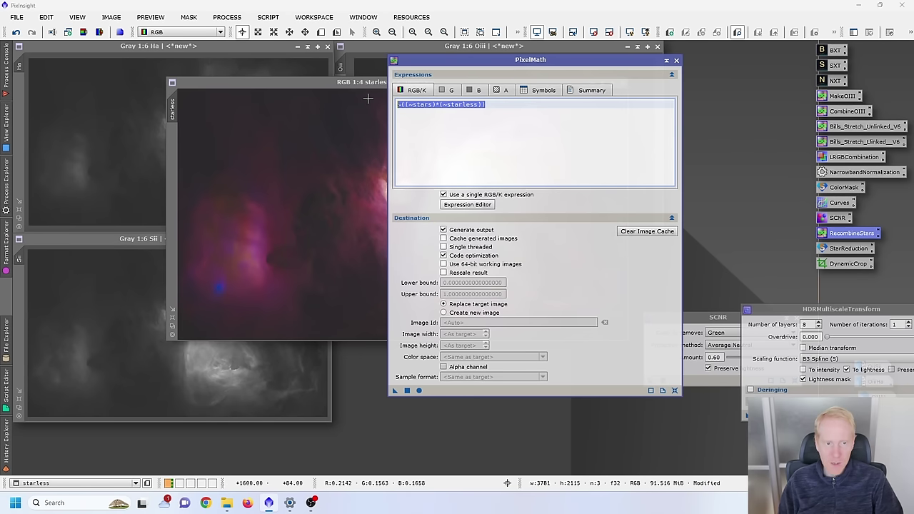
pyautogui.hotkey('ctrl', 'Tab')
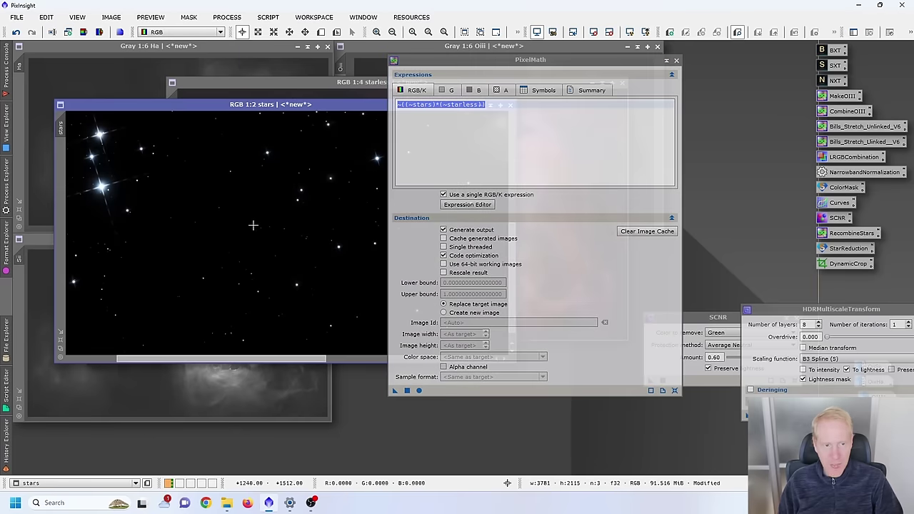
pyautogui.moveTo(312, 104); pyautogui.dragTo(90, 181)
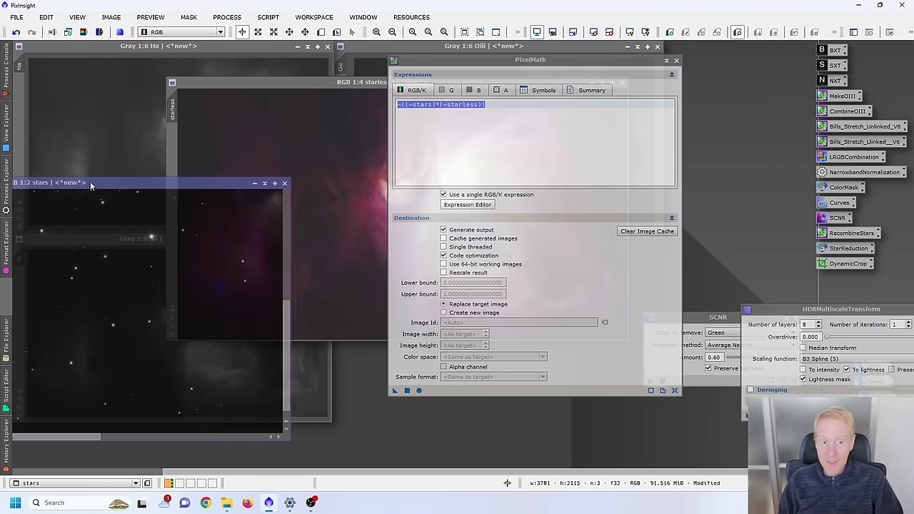
pyautogui.click(252, 183)
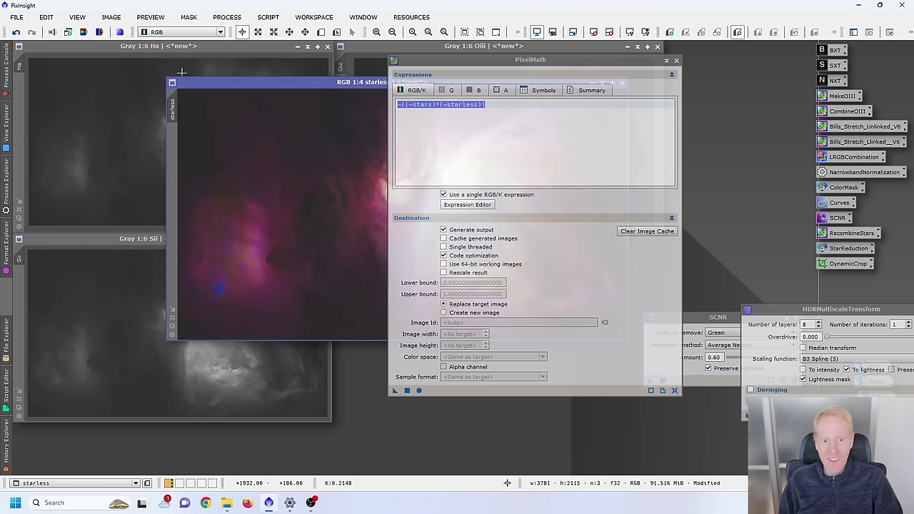
pyautogui.moveTo(506, 107); pyautogui.dragTo(390, 106)
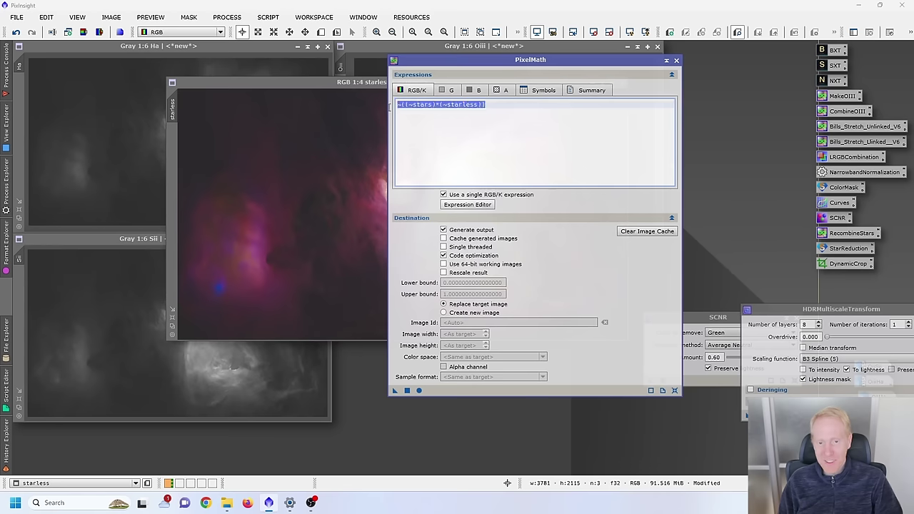
pyautogui.click(530, 137)
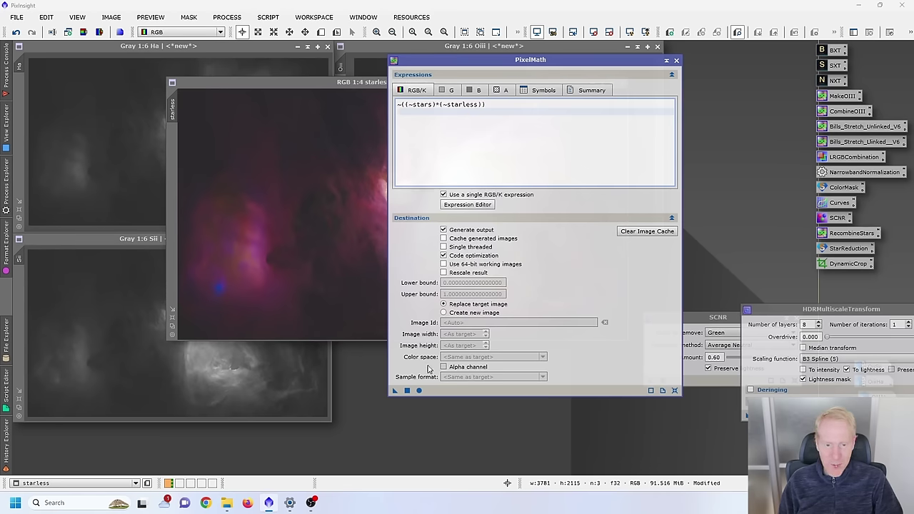
# - Run it into a new RGB Color image, Image30, and maximize it
pyautogui.click(457, 315)
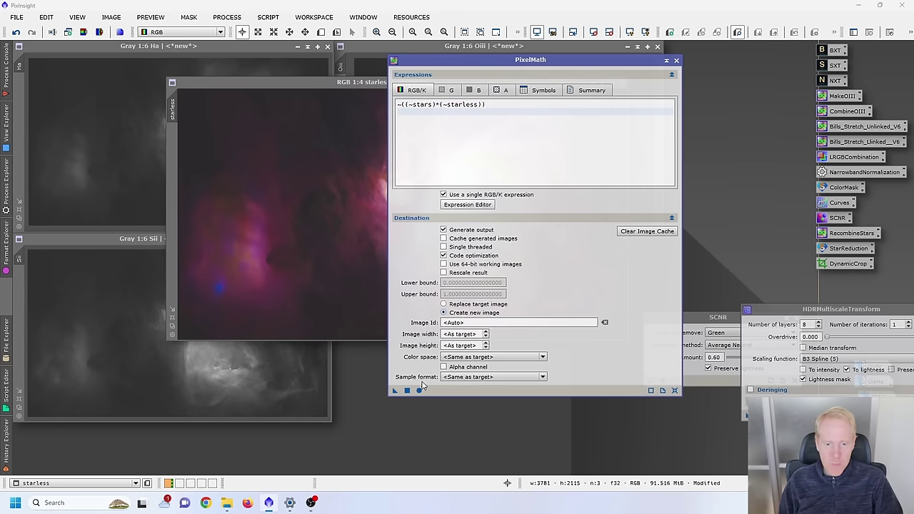
pyautogui.click(471, 361)
pyautogui.click(471, 377)
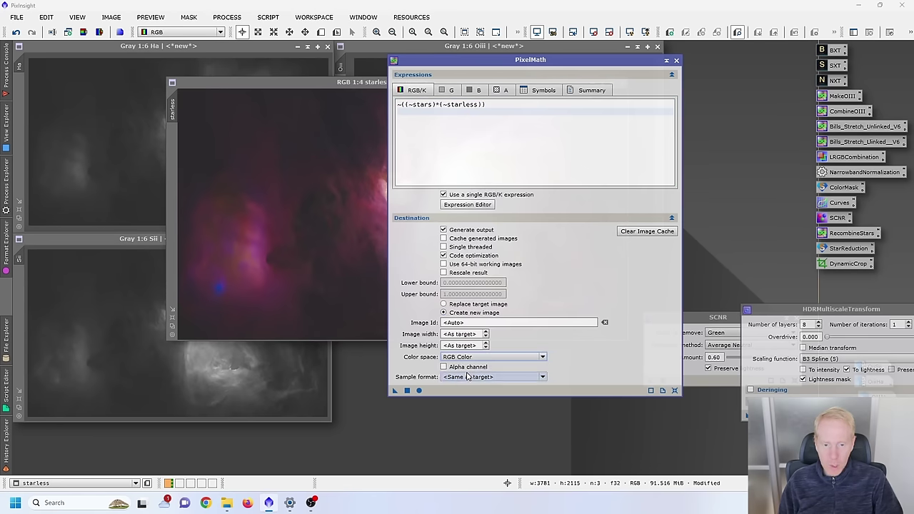
pyautogui.click(407, 391)
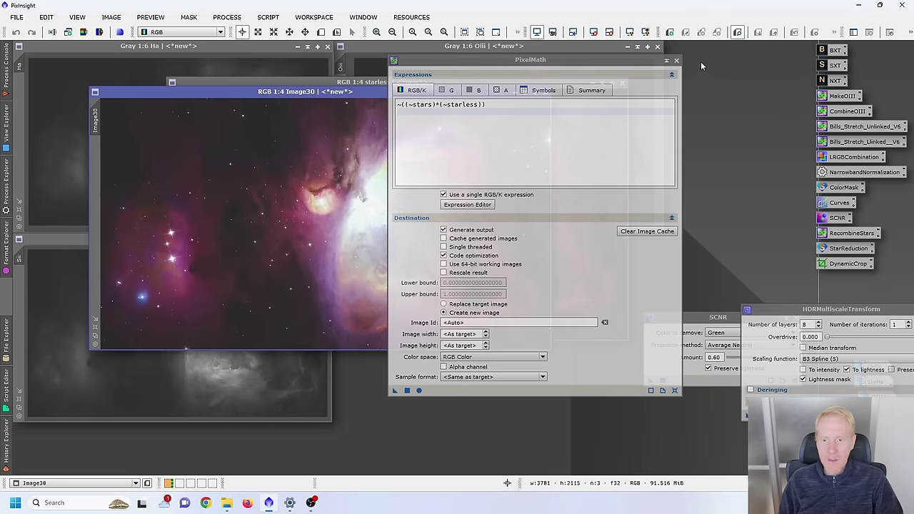
pyautogui.click(676, 61)
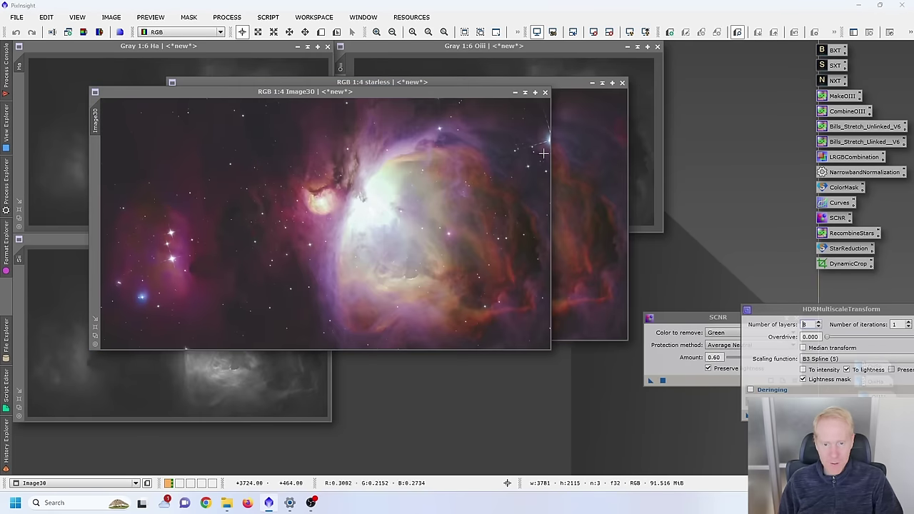
pyautogui.click(535, 91)
pyautogui.scroll(2, 586, 249)
pyautogui.scroll(-1, 586, 249)
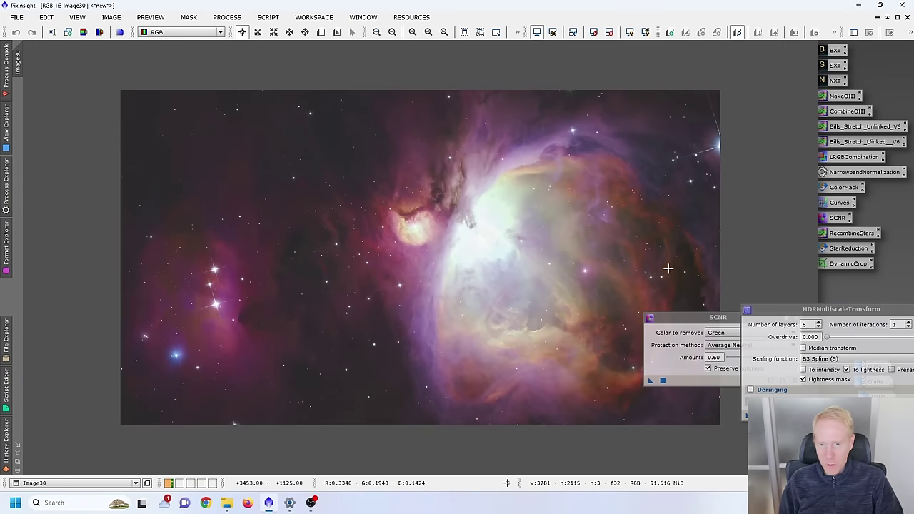
# - Close the SCNR and HDRMultiscaleTransform panels and launch the StarReduction script
pyautogui.moveTo(717, 317); pyautogui.dragTo(483, 310)
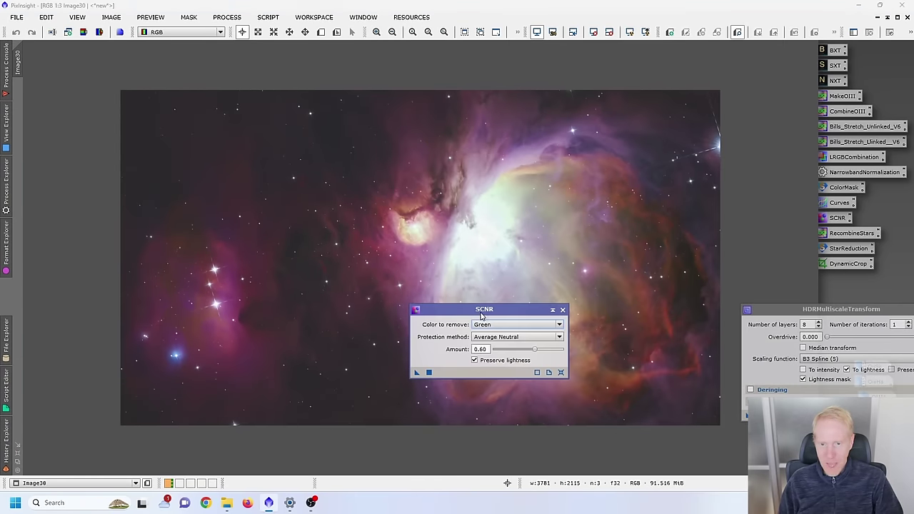
pyautogui.click(562, 310)
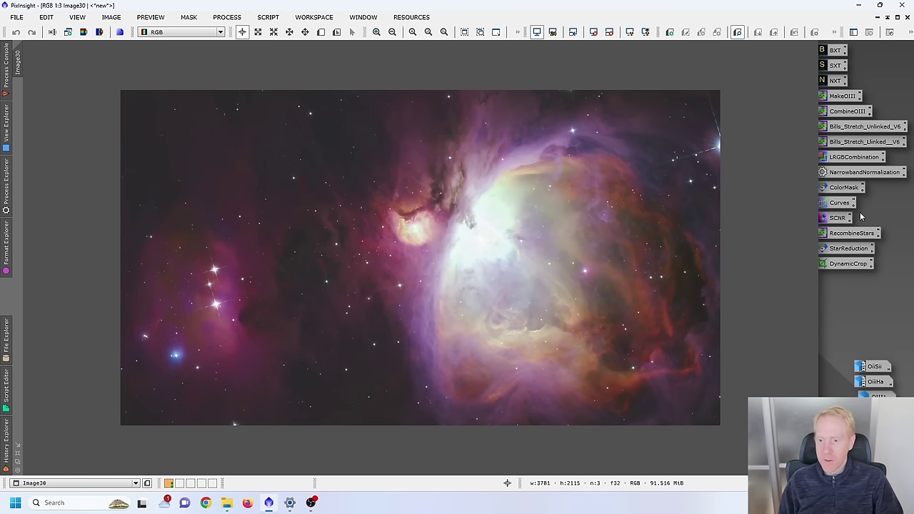
pyautogui.doubleClick(849, 249)
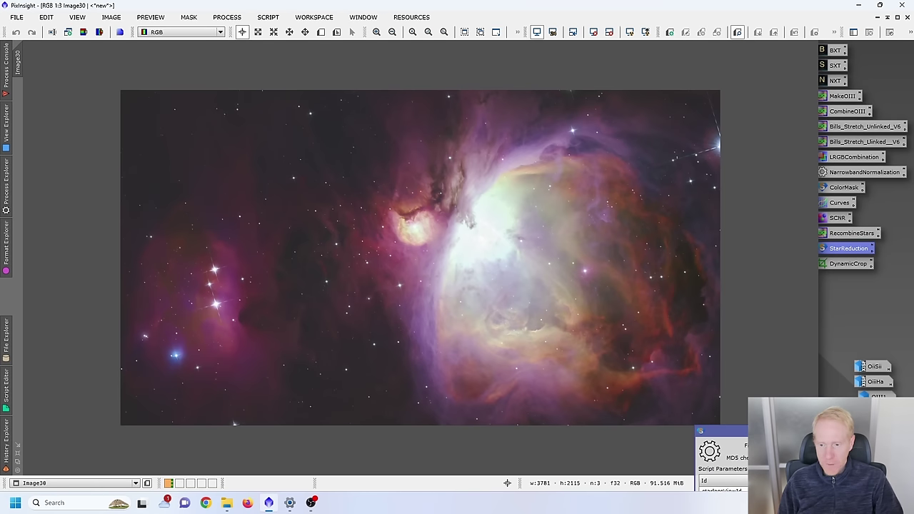
# - Run Star Reduction on Image30 using starless as the starless image
pyautogui.click(539, 280)
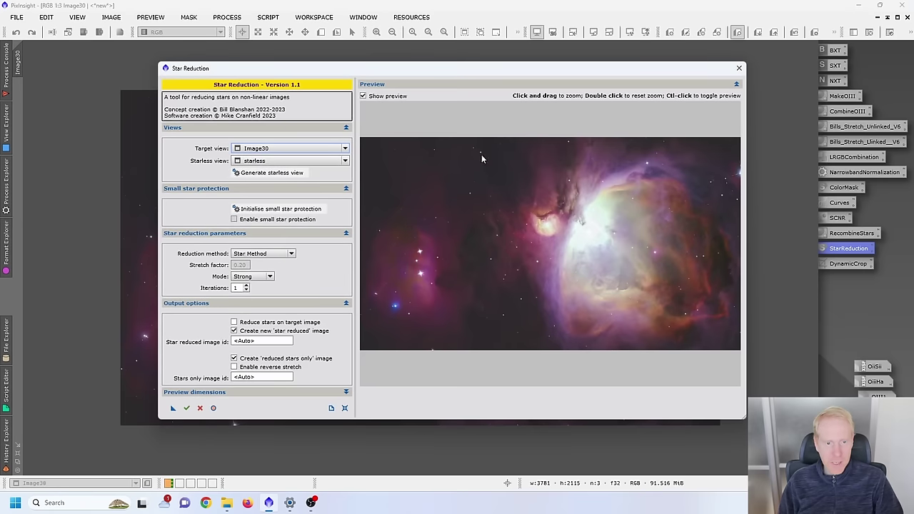
pyautogui.moveTo(388, 68); pyautogui.dragTo(424, 66)
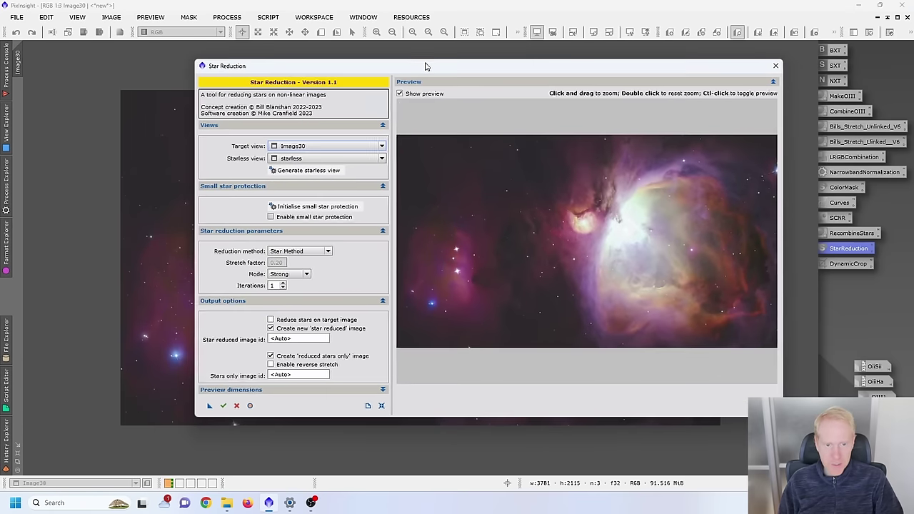
pyautogui.click(222, 407)
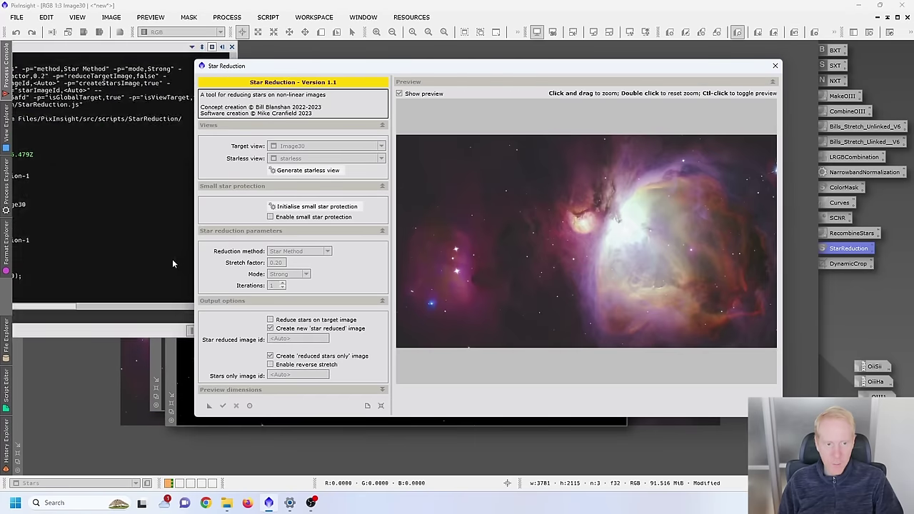
pyautogui.click(774, 66)
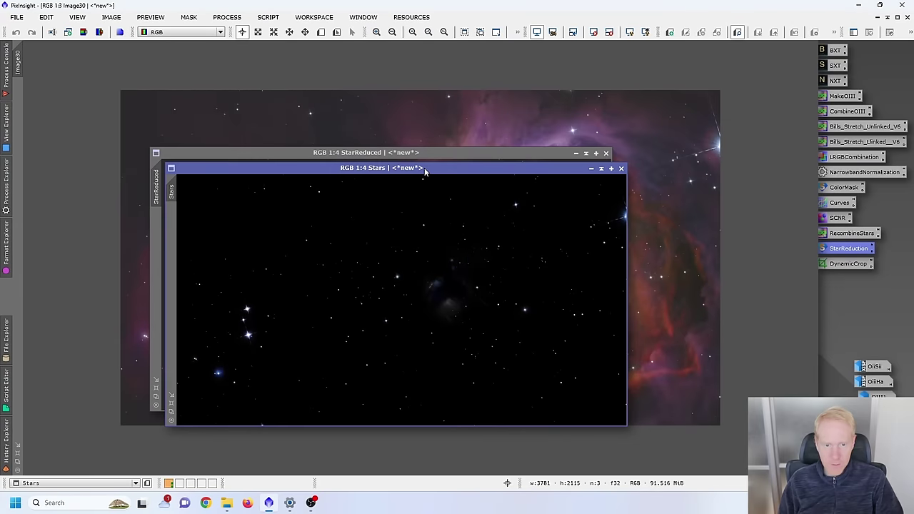
# - Inspect the StarReduced result maximized, then iconize it and bring Image30 forward
pyautogui.moveTo(428, 170); pyautogui.dragTo(910, 299)
pyautogui.click(439, 228)
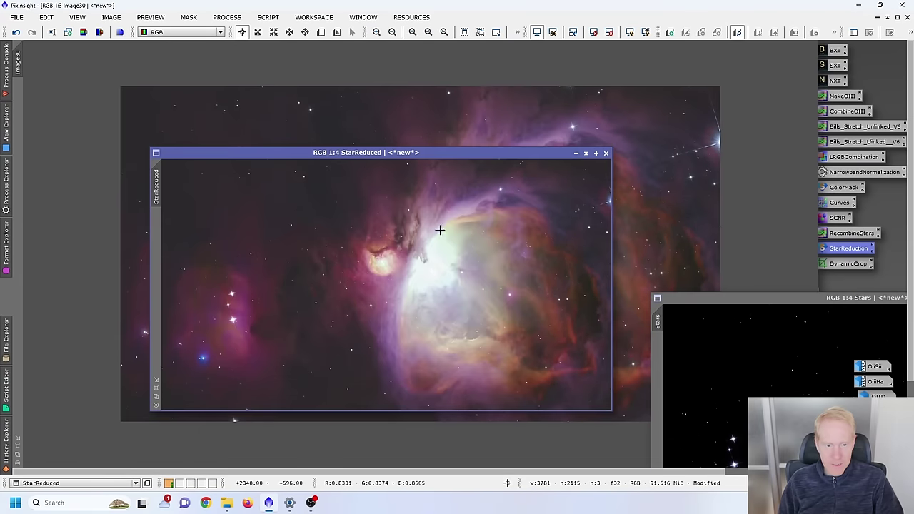
pyautogui.doubleClick(406, 152)
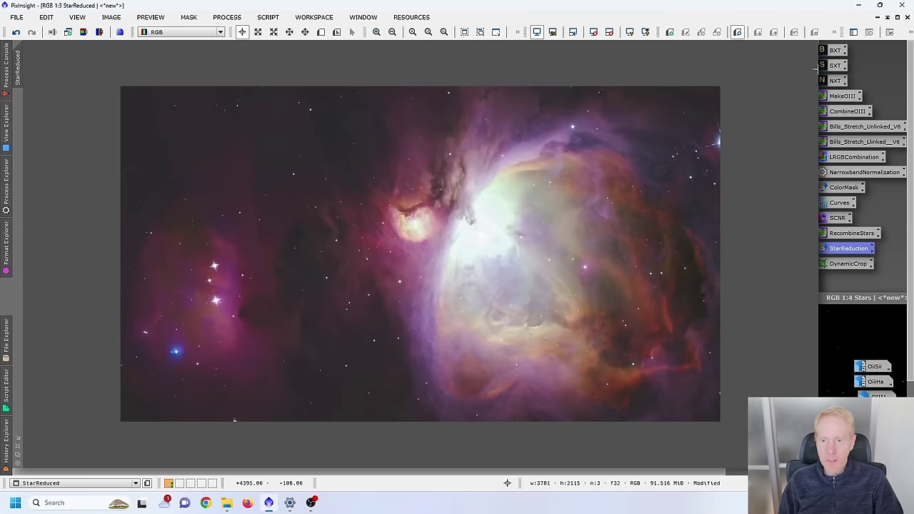
pyautogui.click(896, 18)
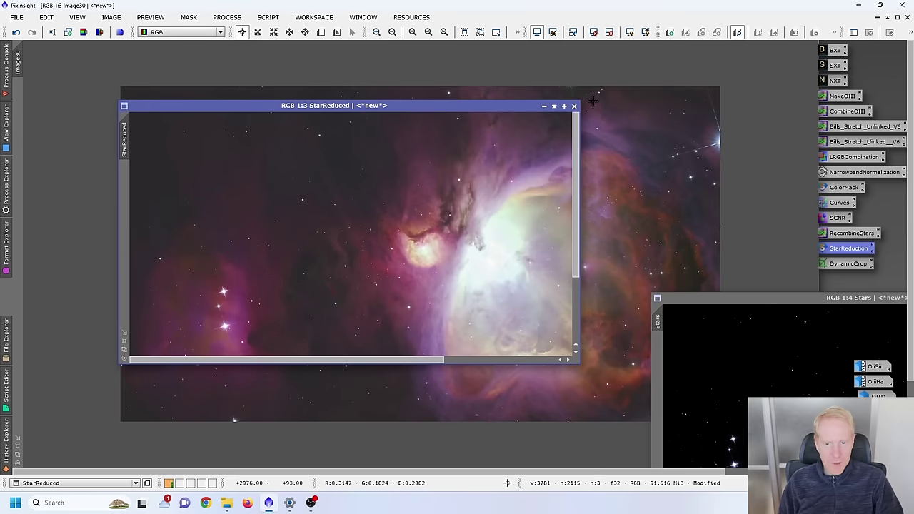
pyautogui.click(544, 107)
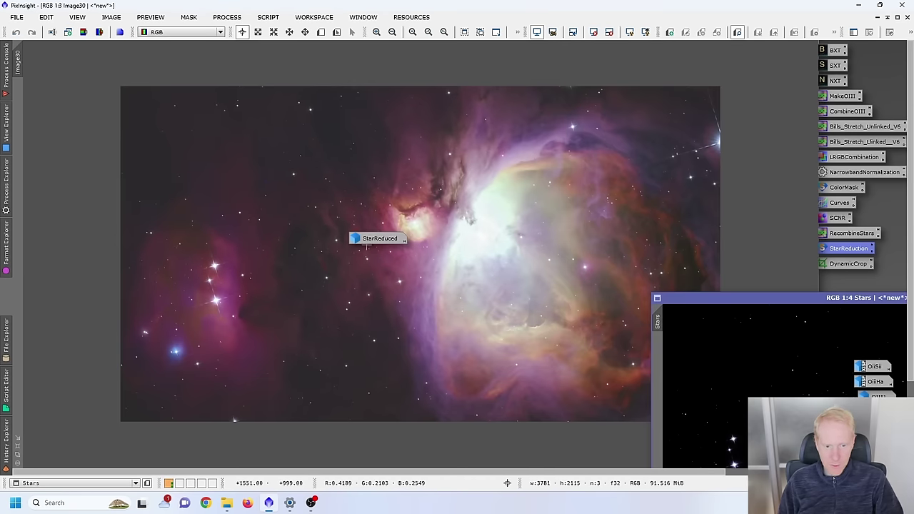
pyautogui.moveTo(371, 243); pyautogui.dragTo(768, 271)
pyautogui.click(469, 220)
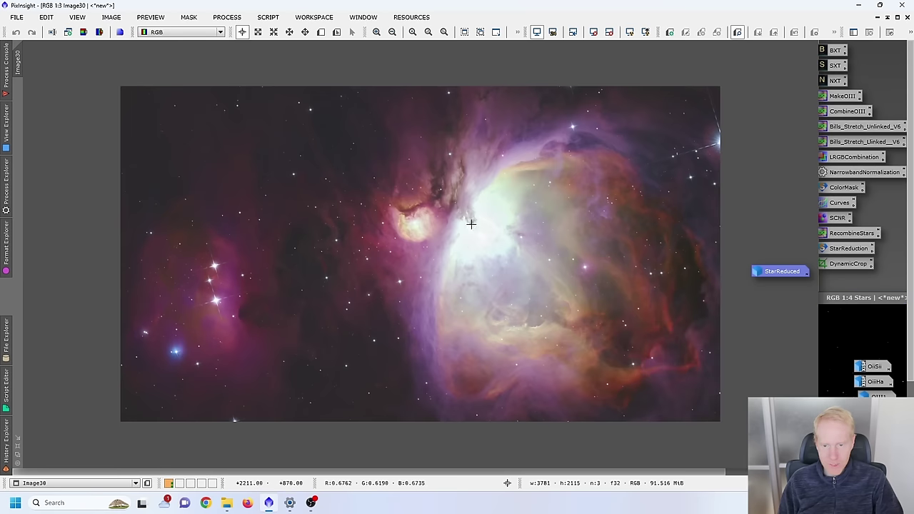